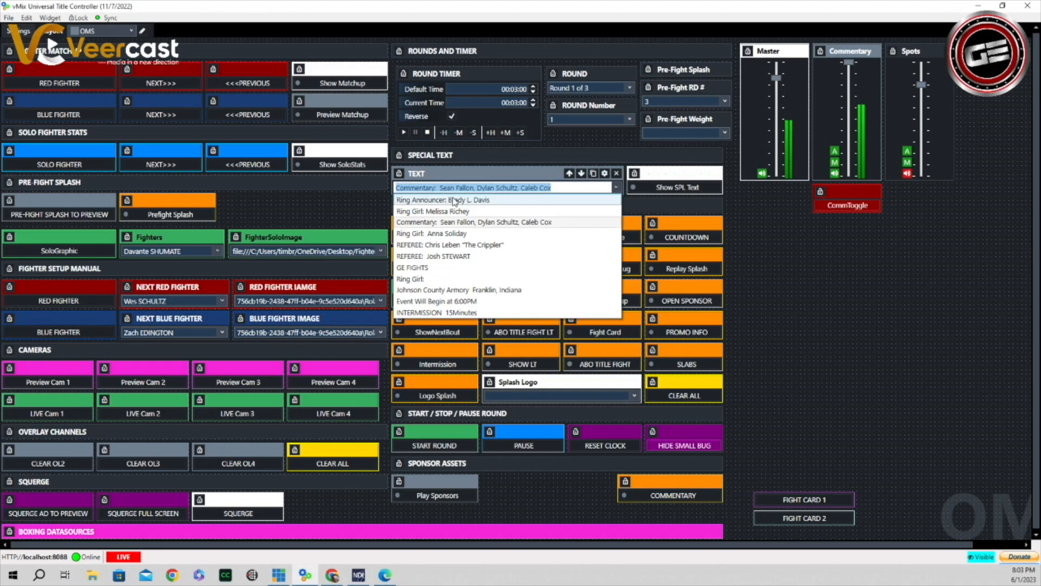
# Set the special text to the ring announcer entry and bring its lower-third title on air, then take it off
pyautogui.click(455, 200)
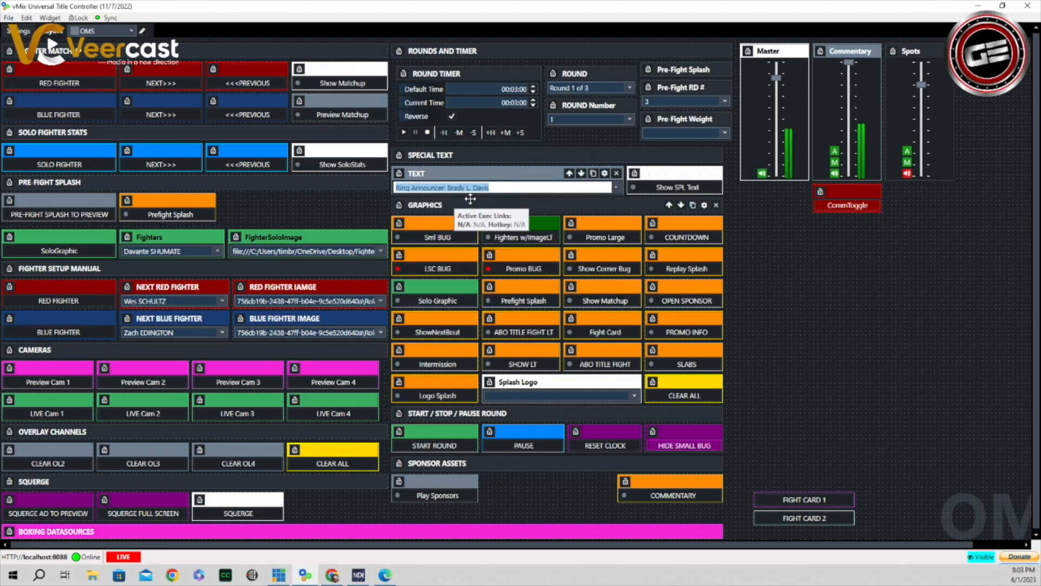
pyautogui.click(690, 190)
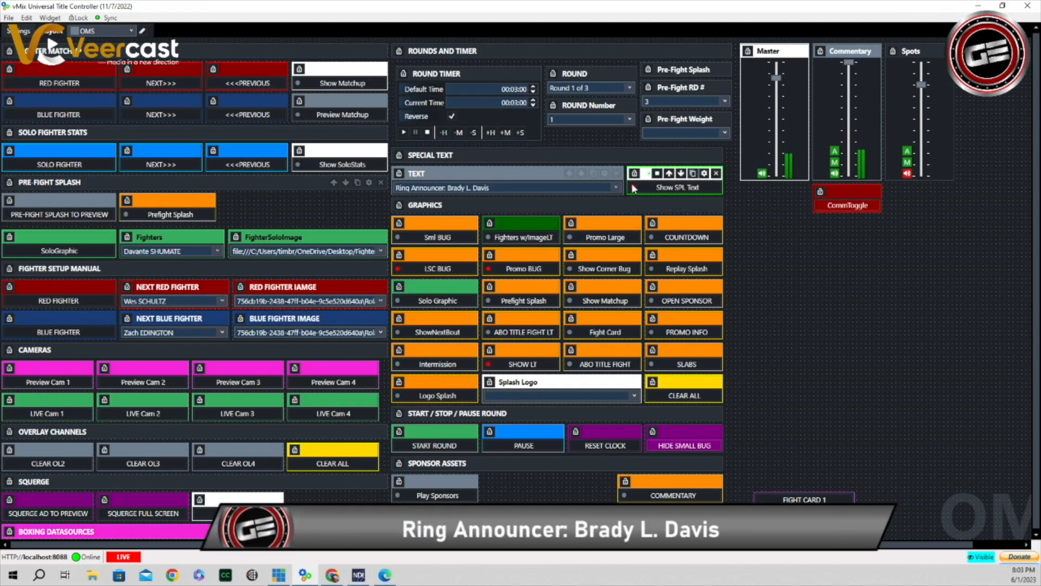
pyautogui.click(676, 184)
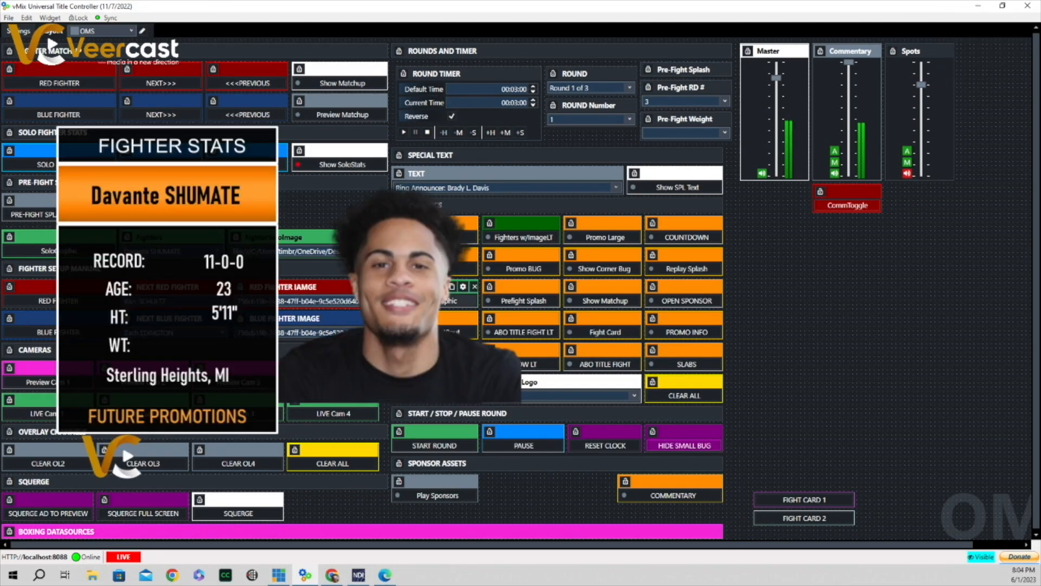
# Take the solo fighter graphic off air and toggle the prefight splash on and off
pyautogui.click(431, 300)
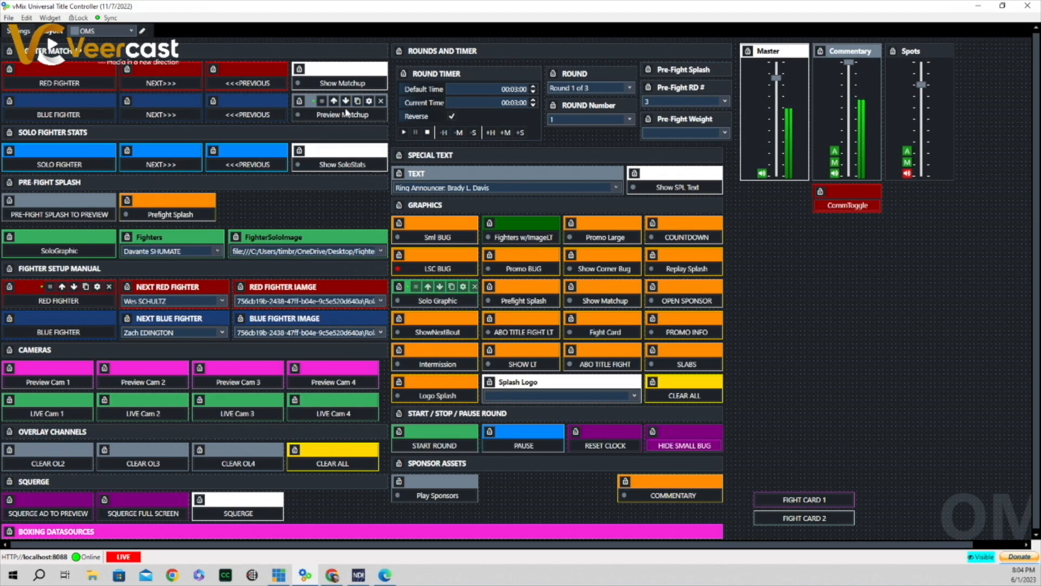
pyautogui.click(171, 216)
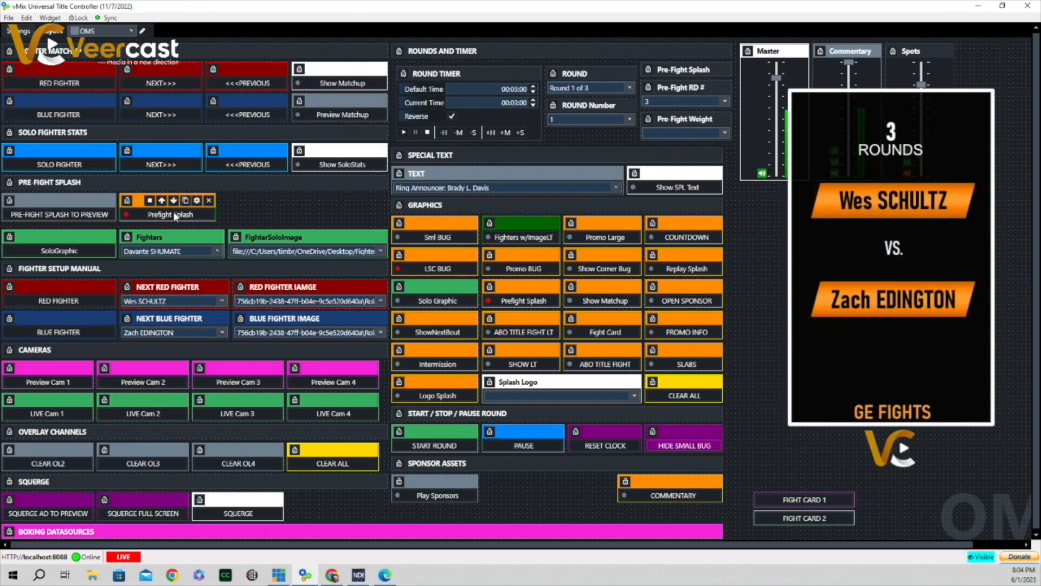
pyautogui.click(174, 215)
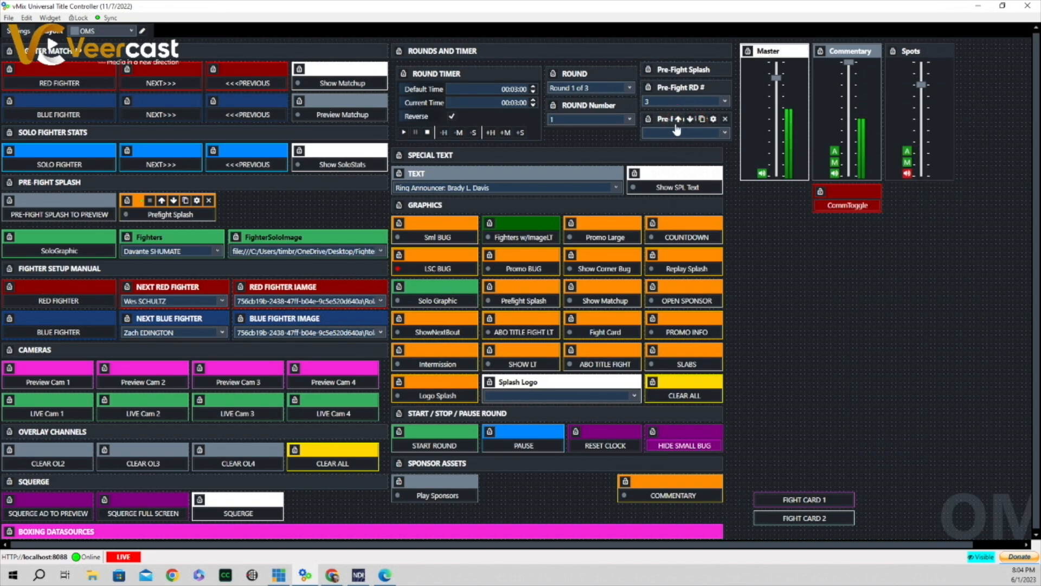
# Set the pre-fight weight to 150 LBS and show the prefight splash
pyautogui.click(724, 133)
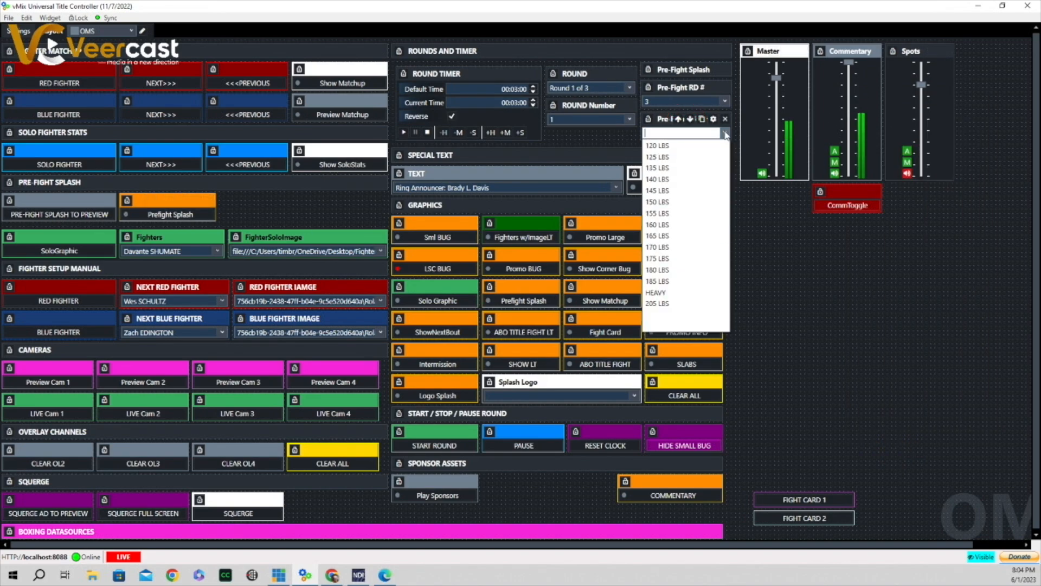
pyautogui.click(663, 202)
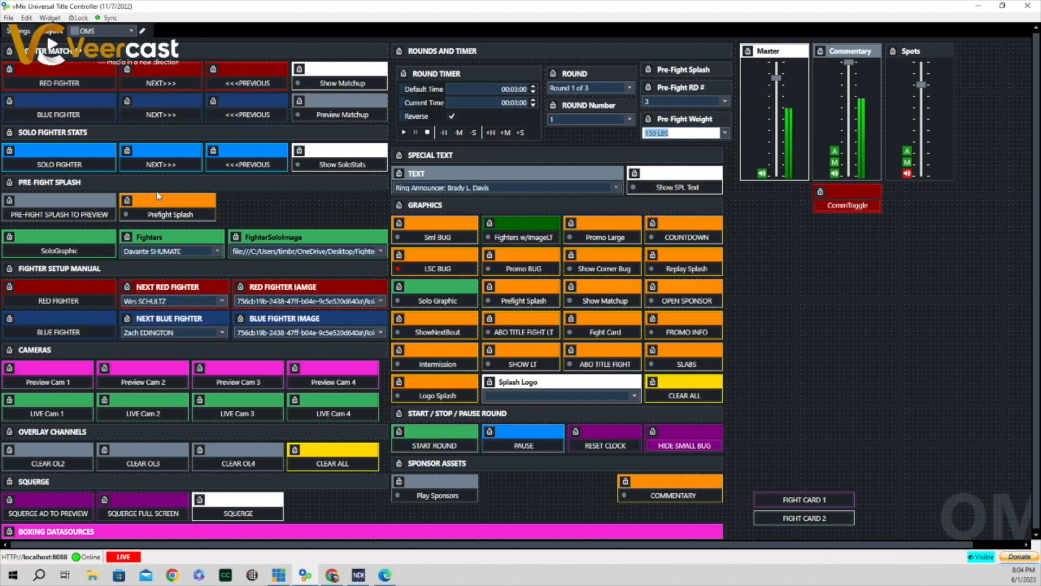
pyautogui.click(171, 216)
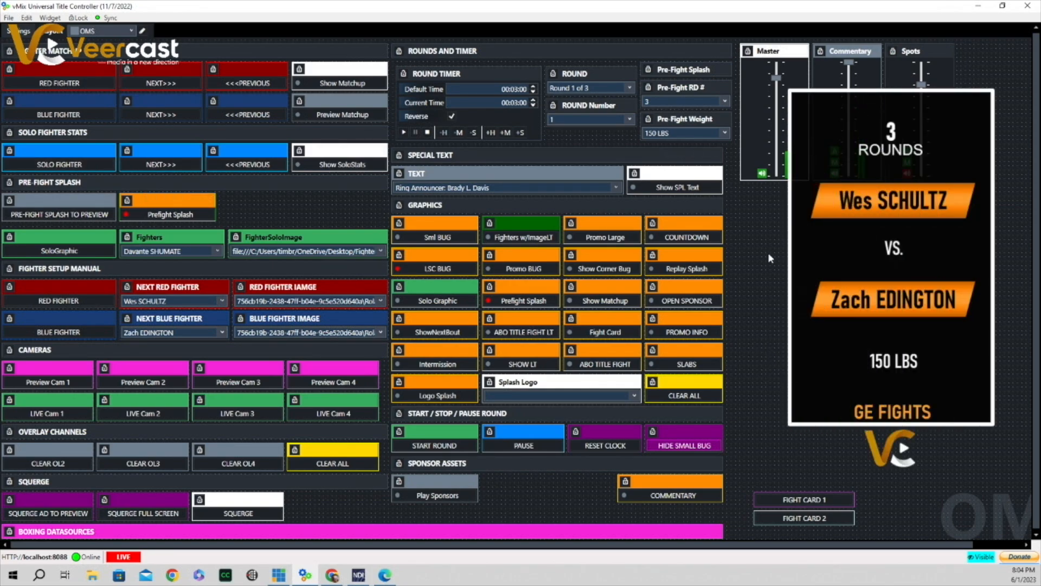
# Show the fighters lower third with image, reset its round timer and start the round
pyautogui.click(524, 237)
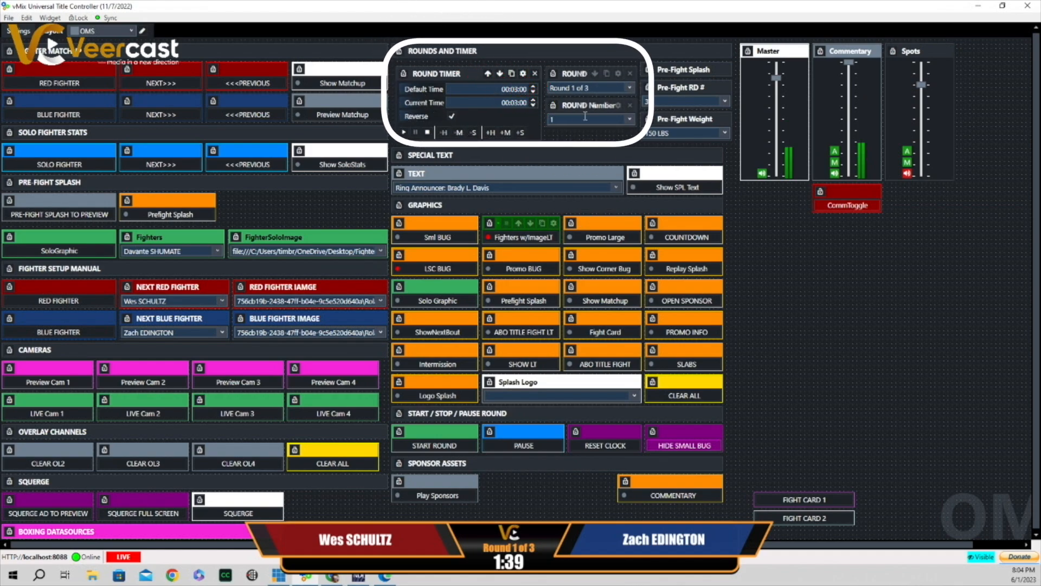
pyautogui.click(427, 133)
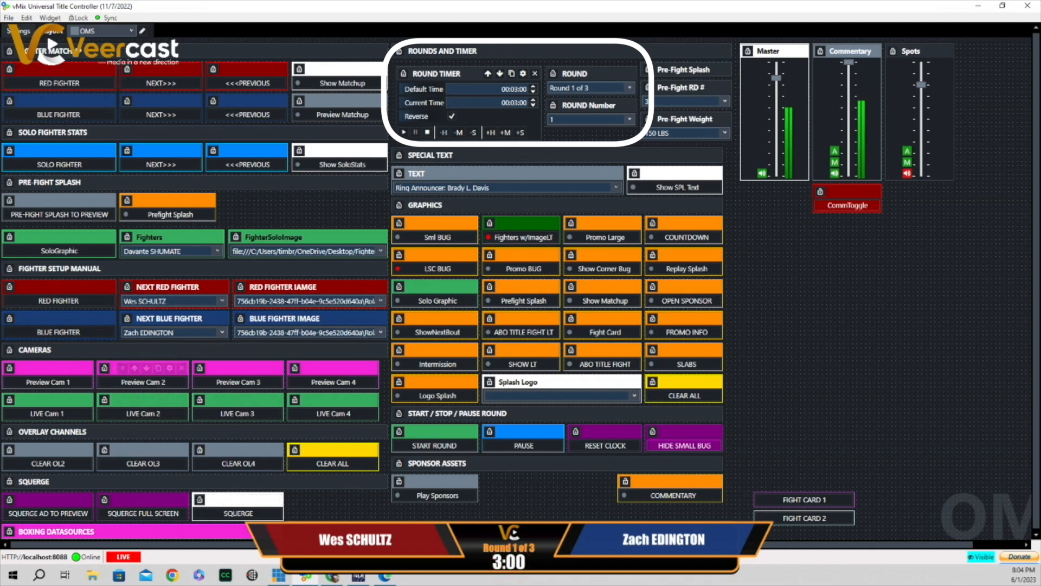
pyautogui.click(433, 445)
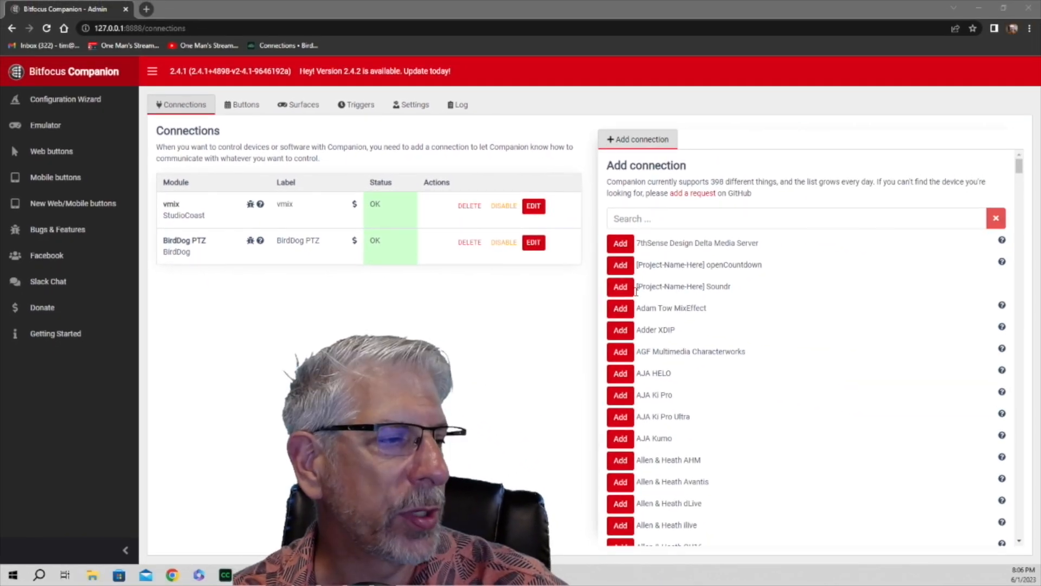
# In Bitfocus Companion, look through the list of devices and software available to add as connections
pyautogui.scroll(-3, 711, 320)
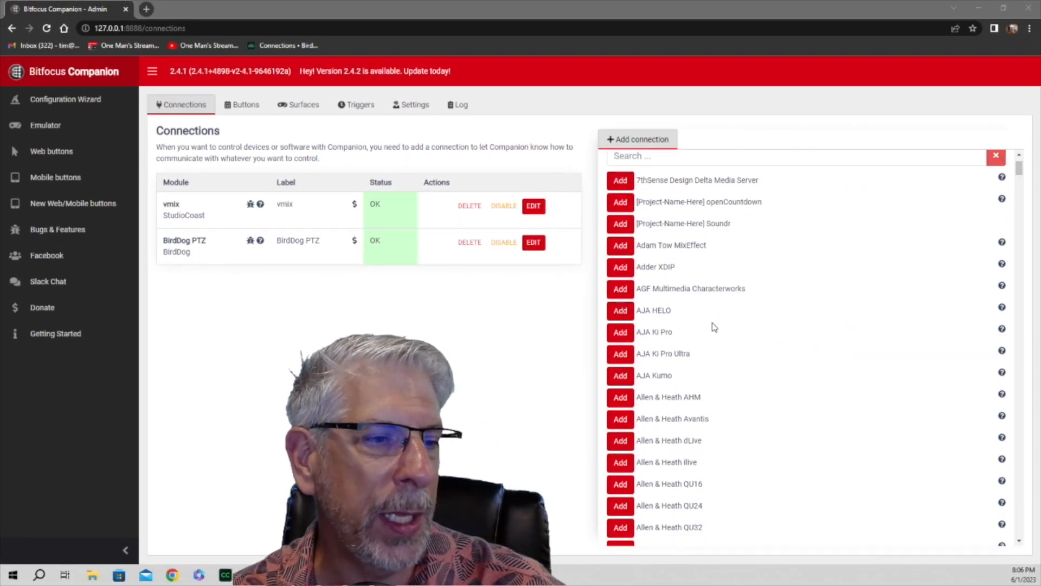
pyautogui.scroll(-4, 712, 323)
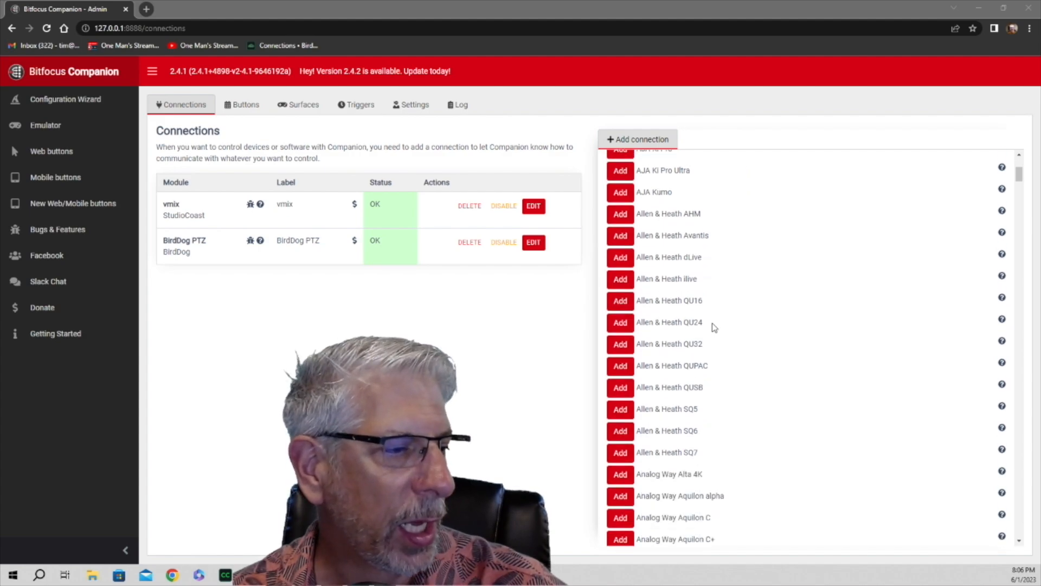
pyautogui.scroll(-10, 716, 328)
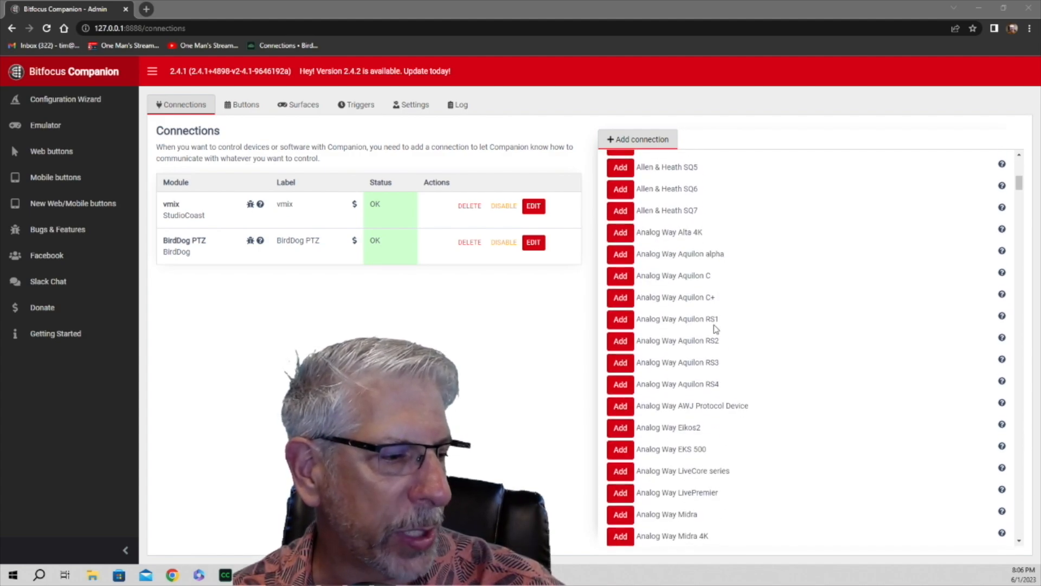
pyautogui.scroll(-11, 715, 325)
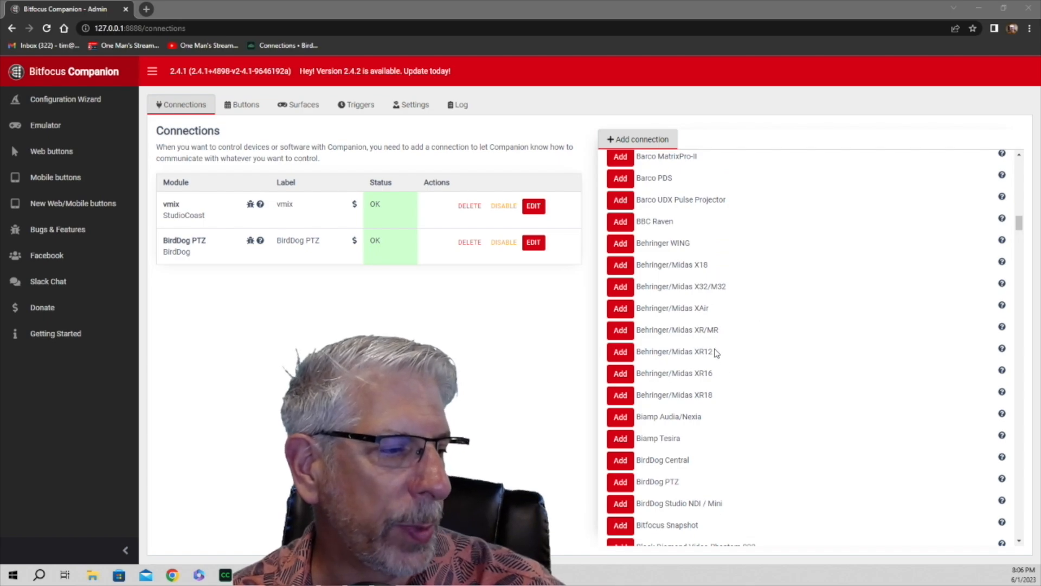
pyautogui.scroll(-1, 715, 353)
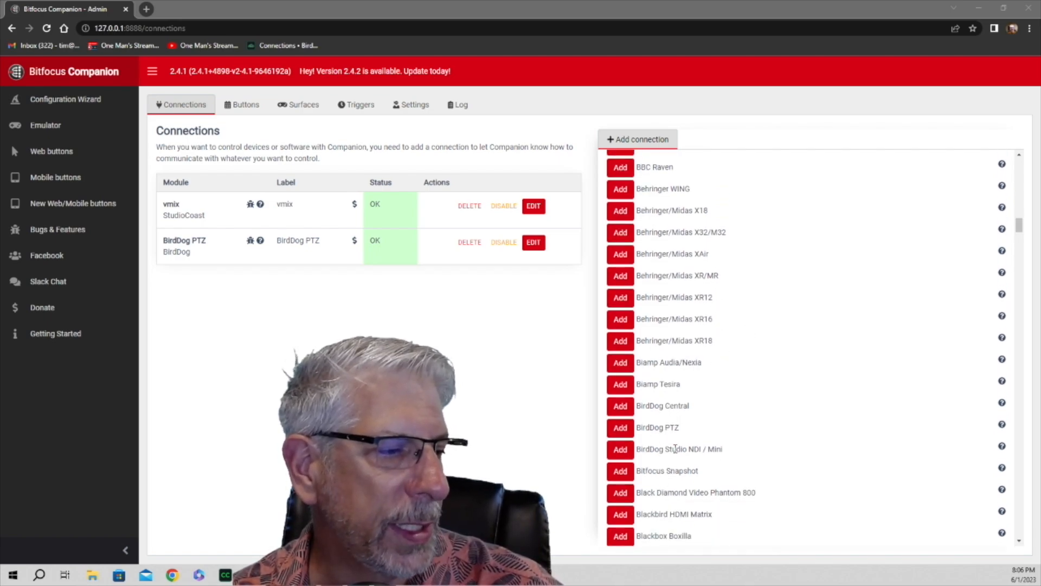
pyautogui.scroll(-6, 756, 419)
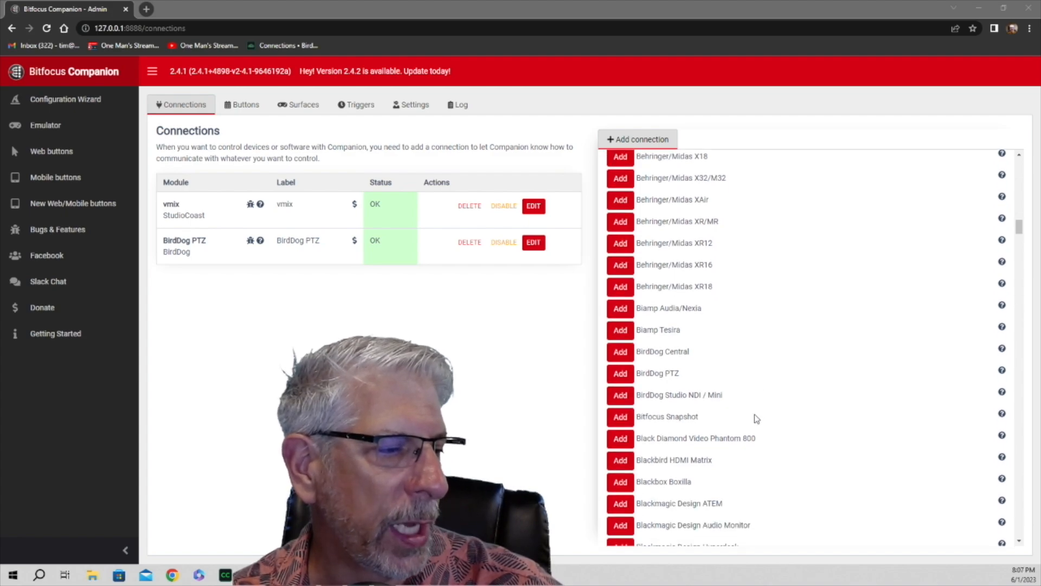
pyautogui.scroll(-15, 719, 391)
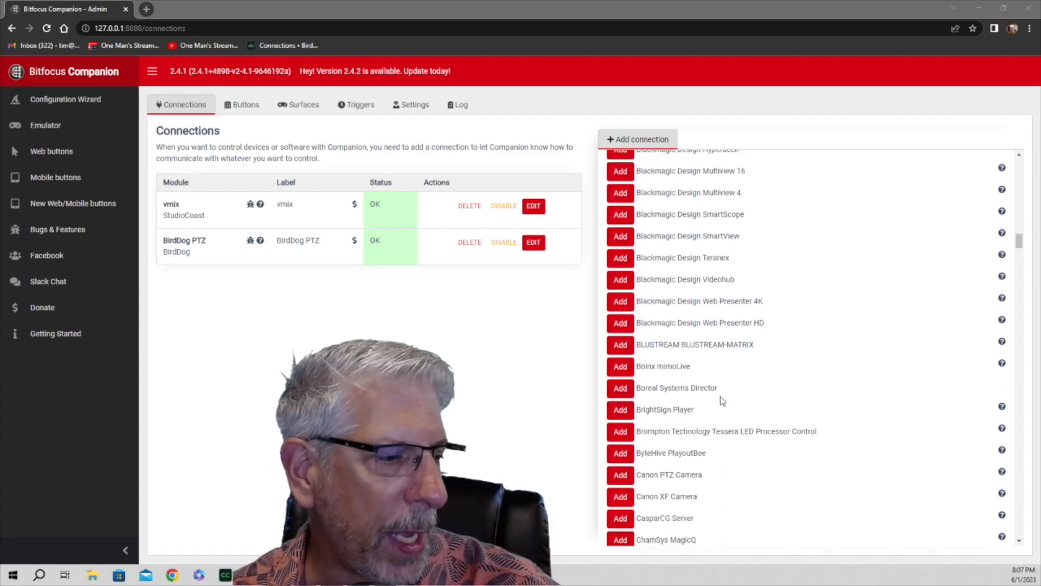
pyautogui.scroll(-20, 724, 393)
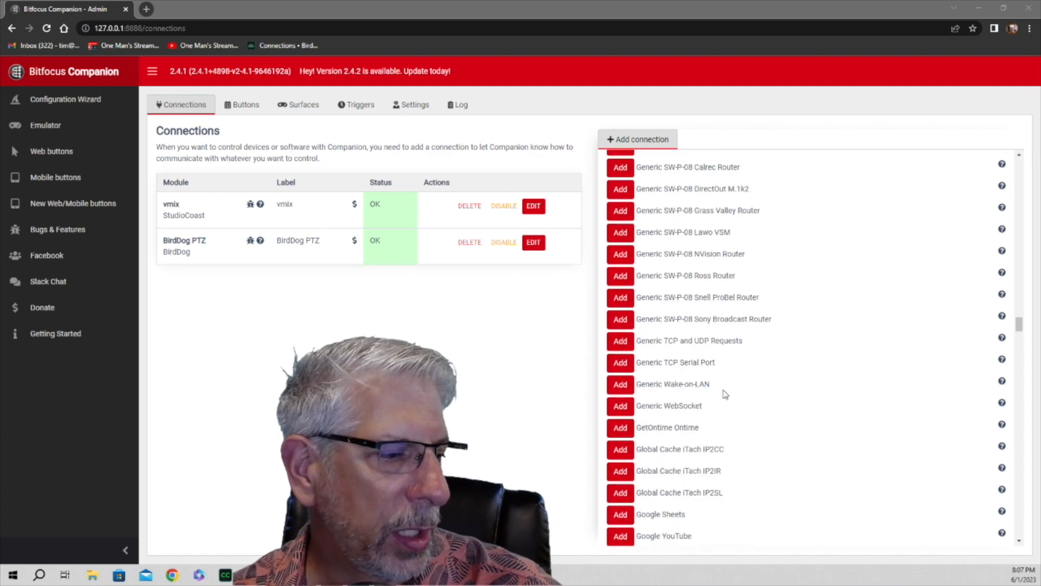
pyautogui.scroll(-20, 724, 391)
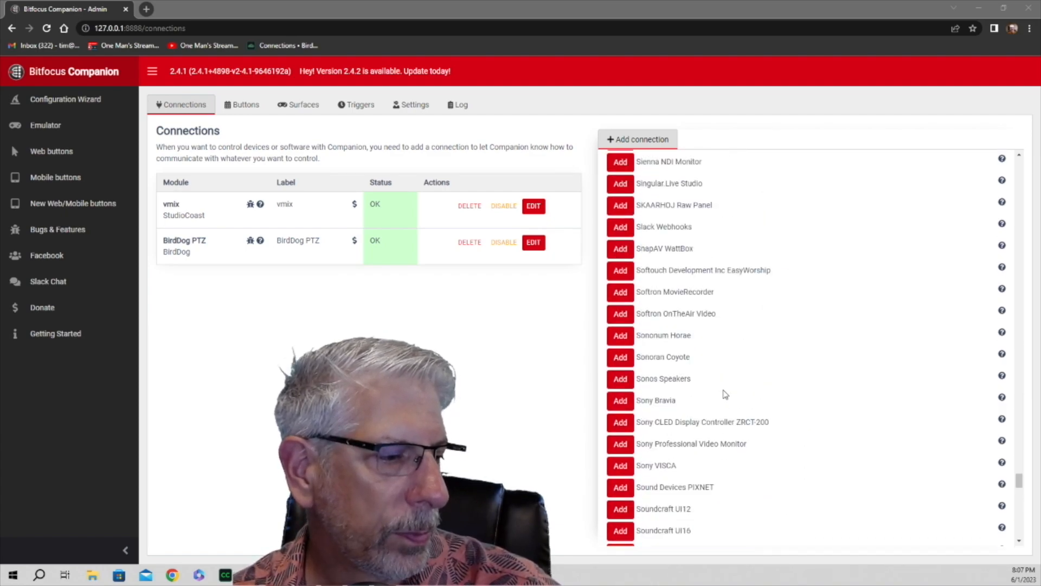
pyautogui.scroll(8, 725, 393)
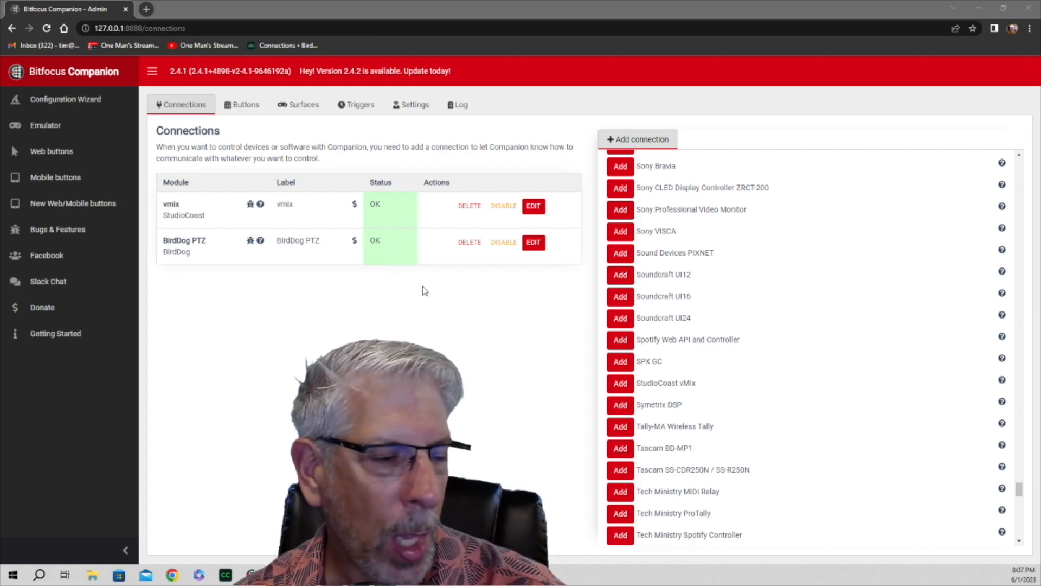
# Go to page 1 of the button layout and examine the settings and press action of the PRV CAM1 button
pyautogui.click(247, 107)
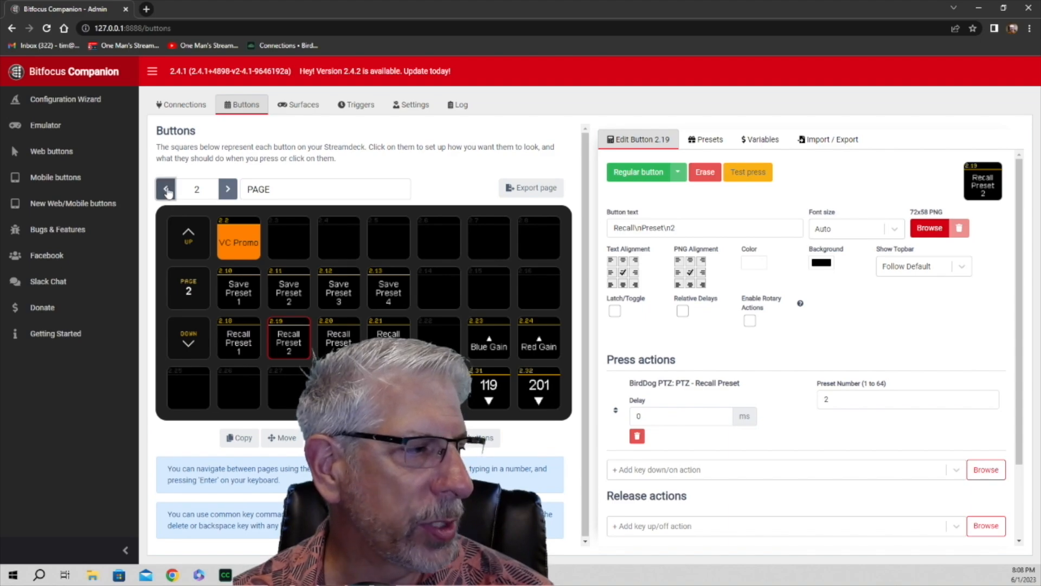
pyautogui.click(165, 189)
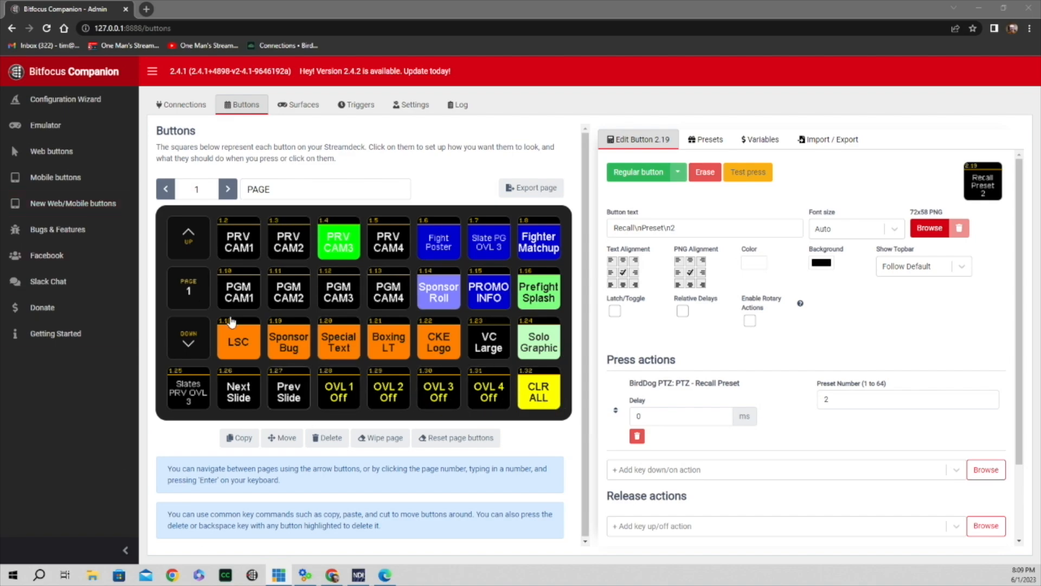
pyautogui.click(241, 248)
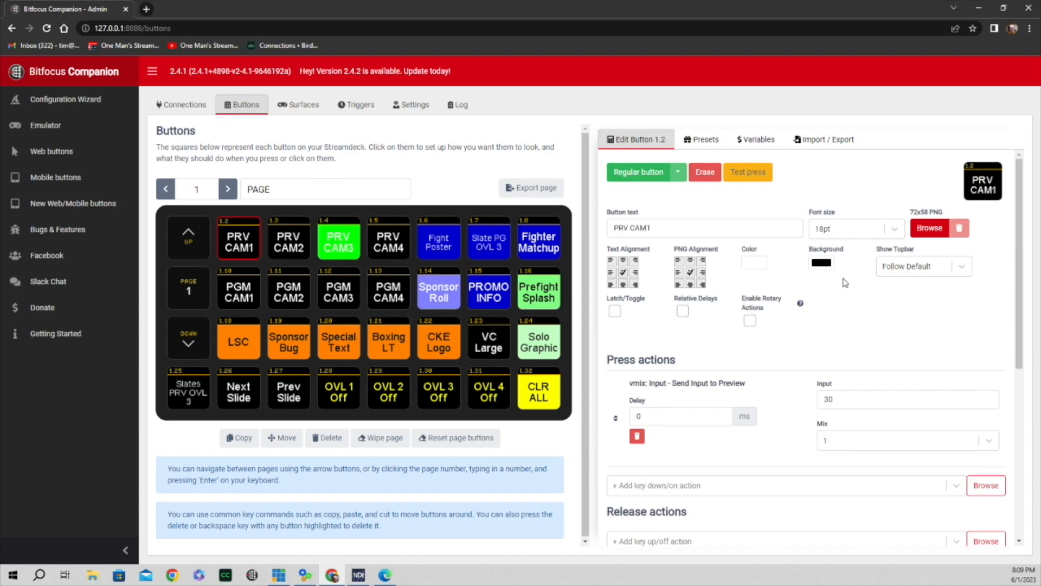
pyautogui.scroll(-1, 844, 282)
pyautogui.scroll(1, 844, 282)
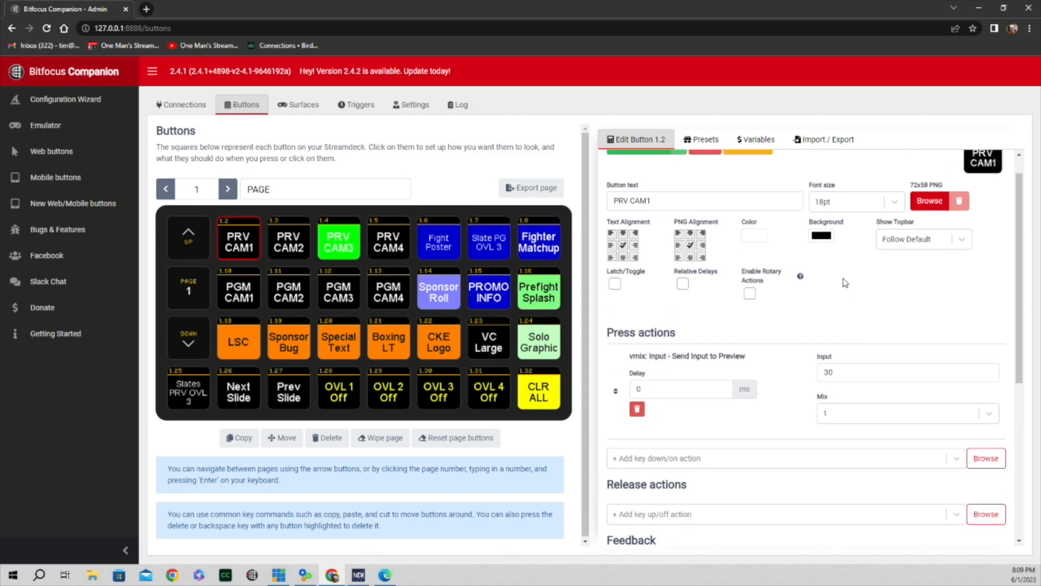
# Open the vMix presets and review the preset buttons in the Audio and Call categories
pyautogui.click(705, 139)
pyautogui.click(705, 217)
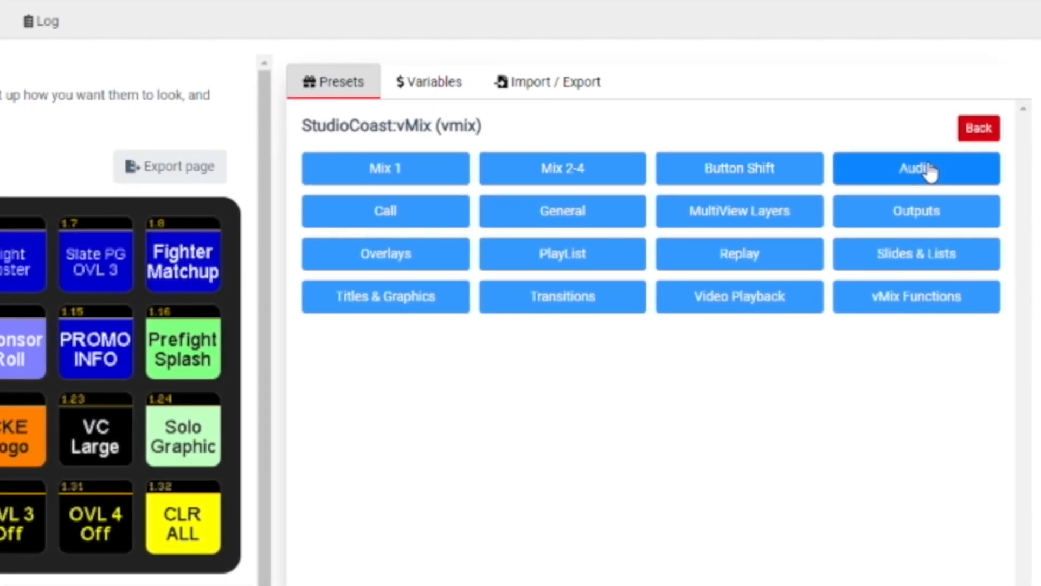
pyautogui.click(930, 172)
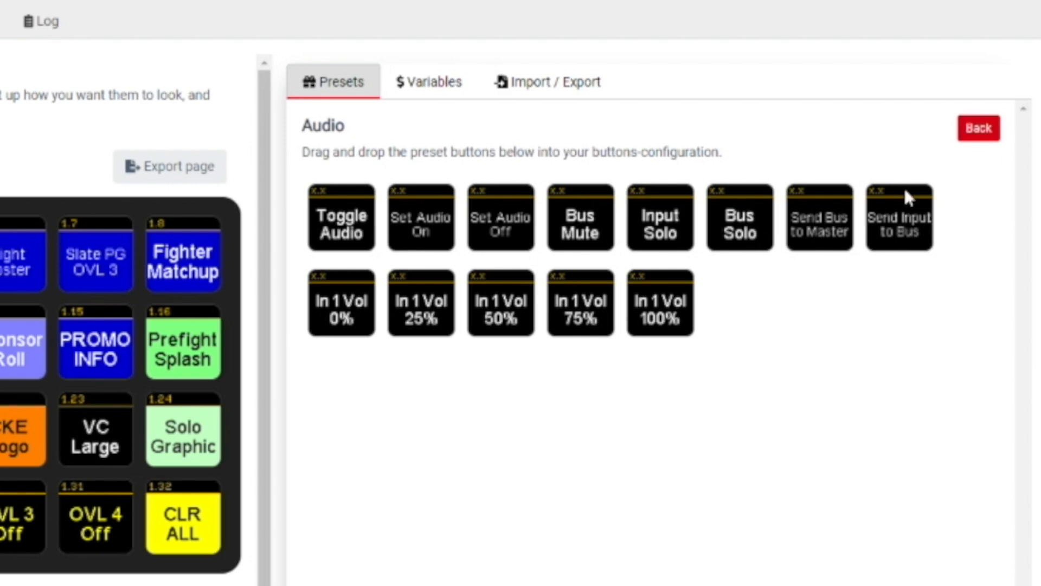
pyautogui.click(978, 129)
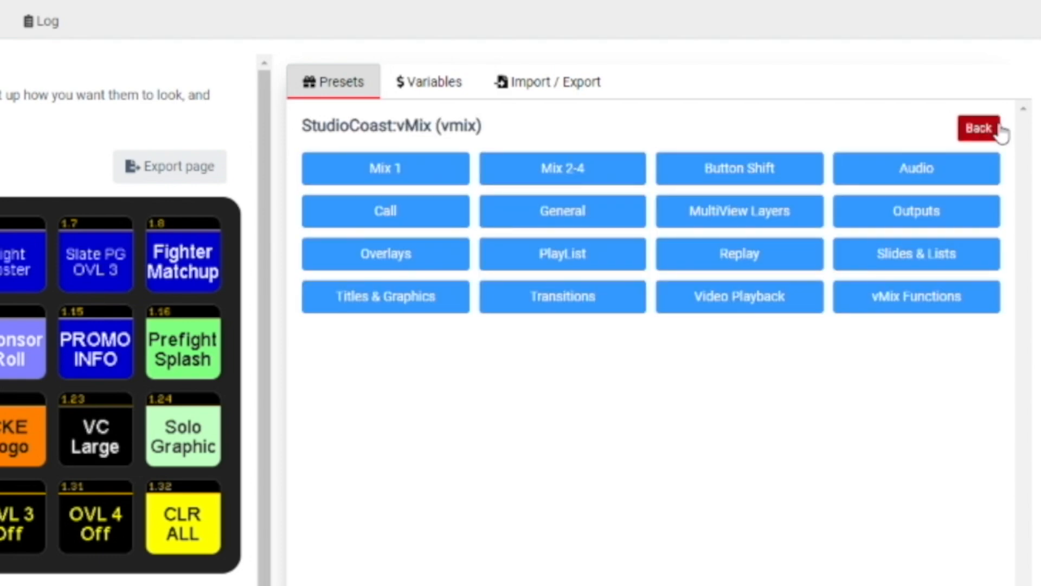
pyautogui.click(400, 222)
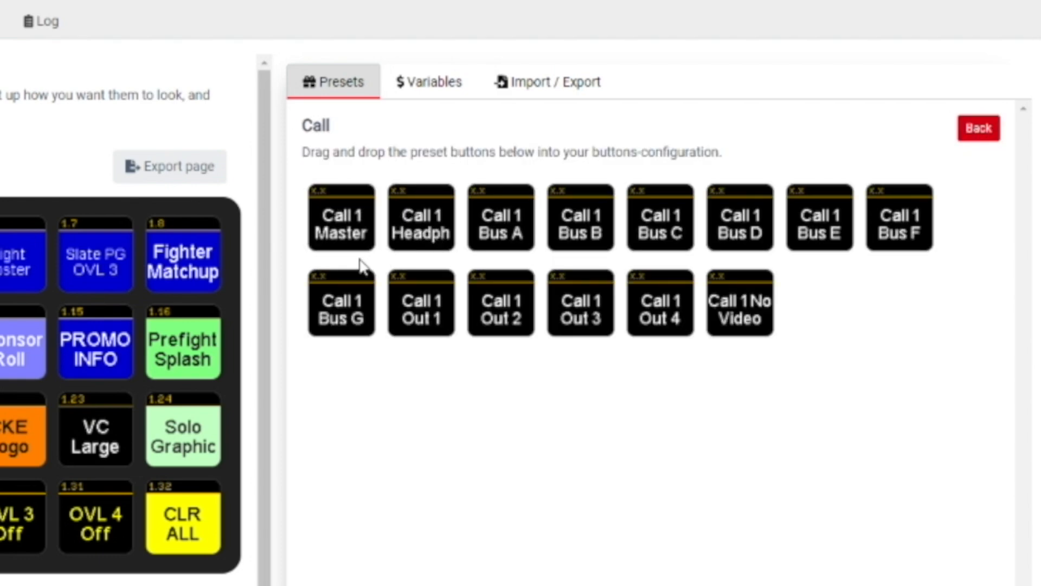
pyautogui.click(969, 135)
# Review the vMix preset buttons in the General, MultiView Layers, Outputs and Overlays categories, returning to the category list
pyautogui.click(332, 272)
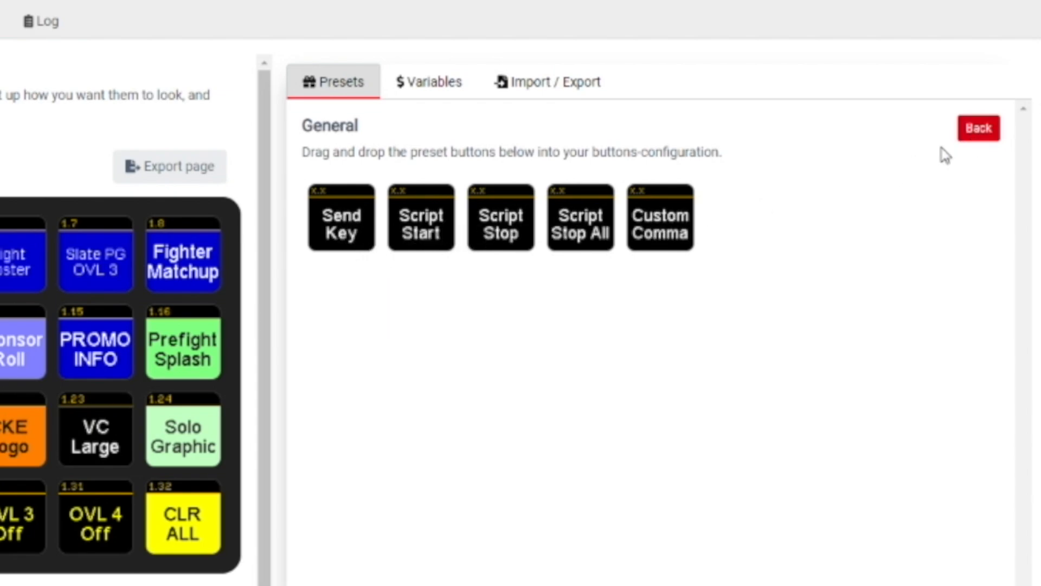
pyautogui.click(973, 133)
pyautogui.click(756, 221)
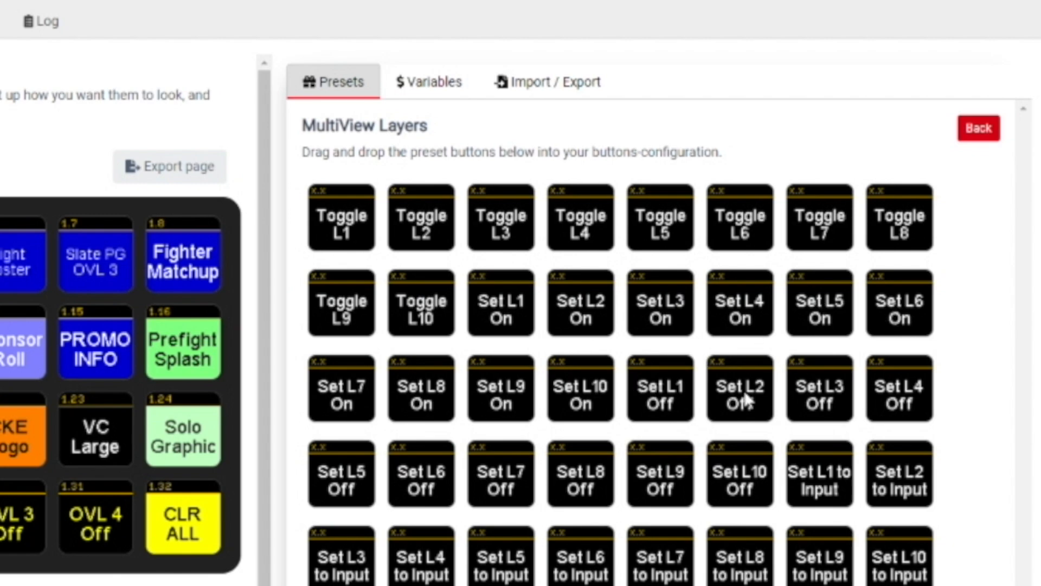
pyautogui.click(985, 129)
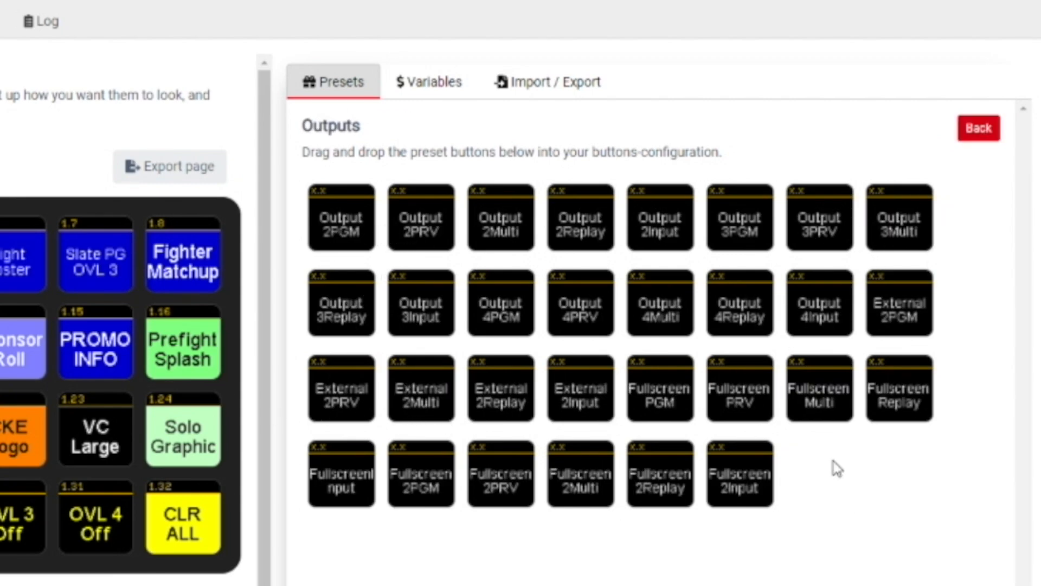
pyautogui.click(976, 130)
pyautogui.click(406, 263)
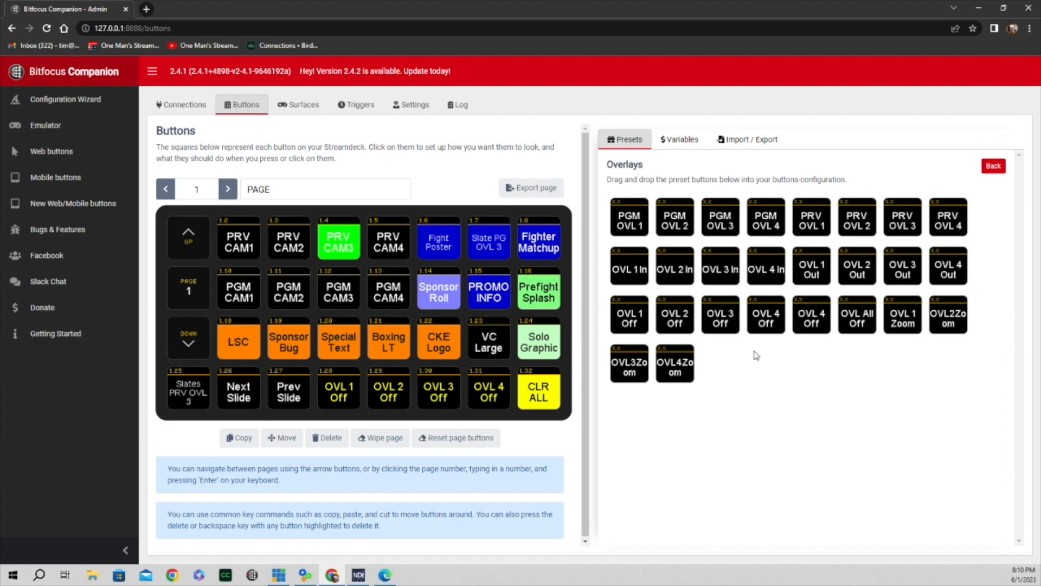
pyautogui.click(991, 168)
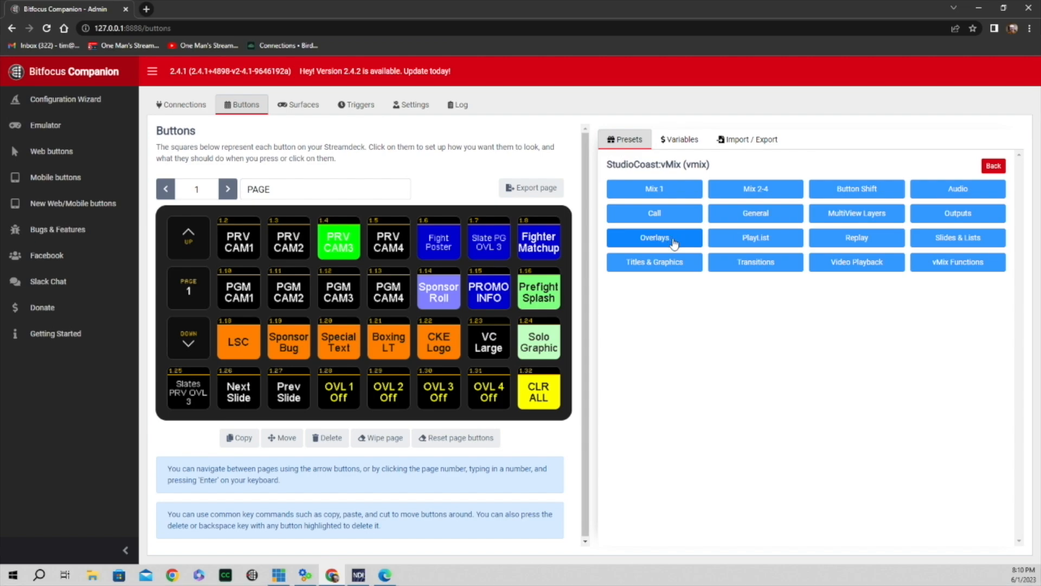
# Review the vMix preset buttons in the PlayList and Replay categories, returning to the category list
pyautogui.click(775, 240)
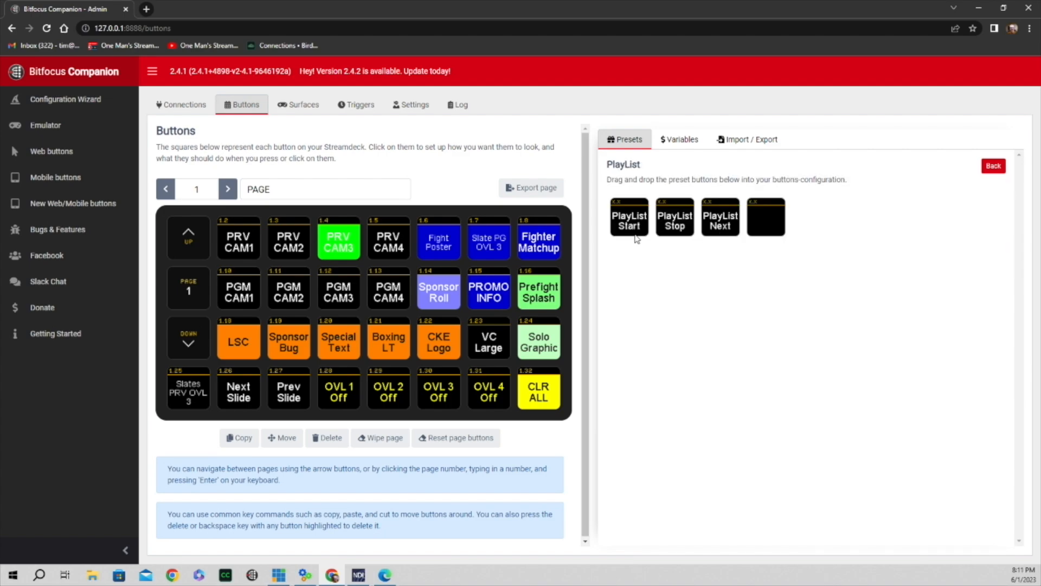
pyautogui.click(993, 167)
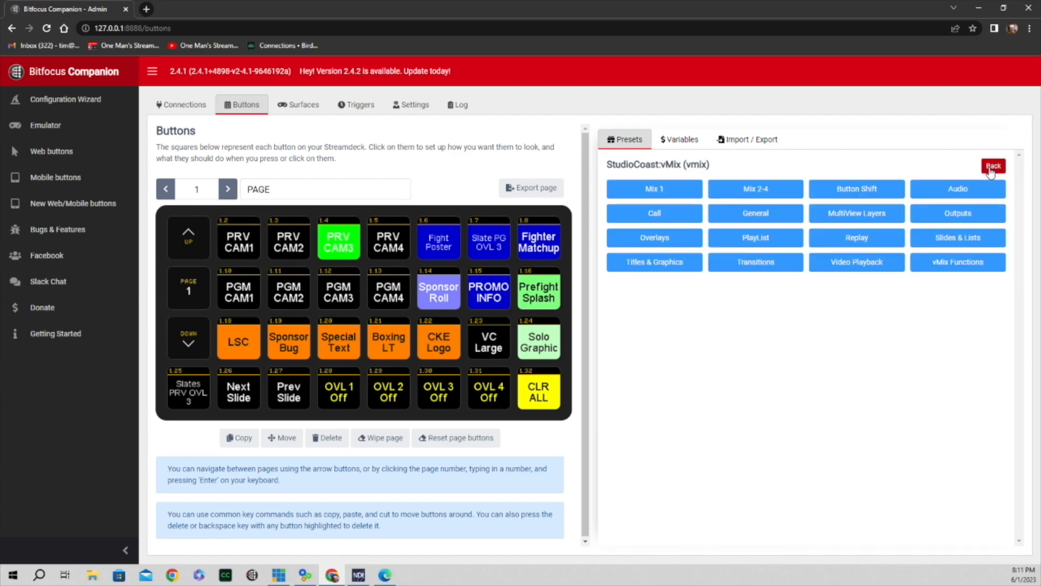
pyautogui.click(868, 243)
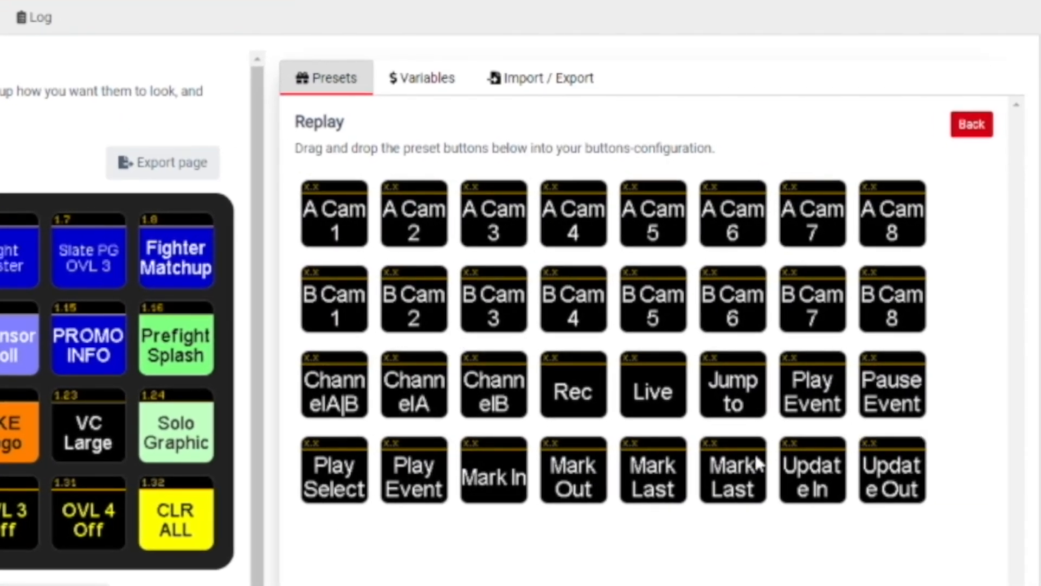
pyautogui.click(972, 126)
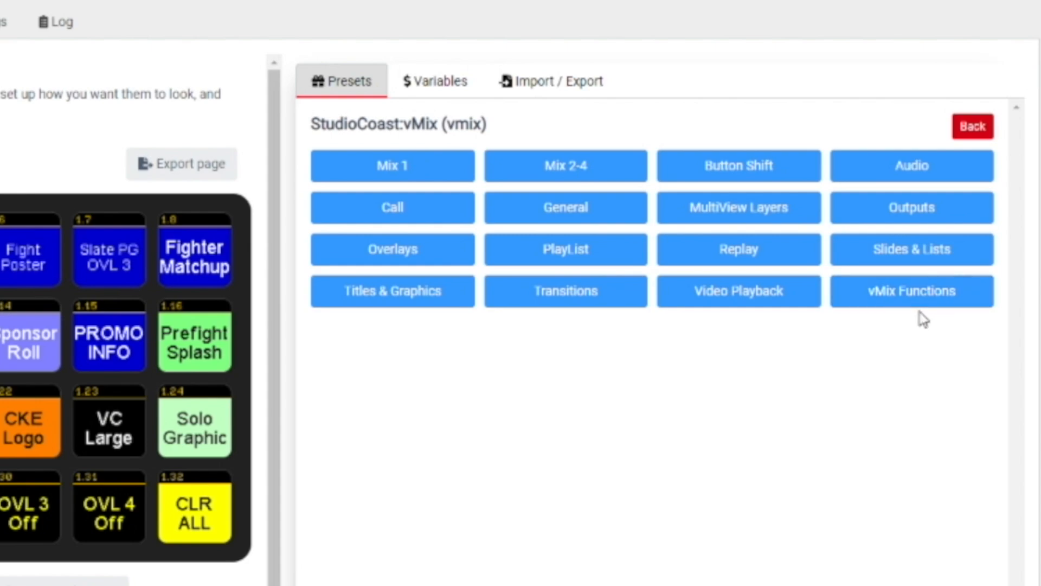
# Review the vMix preset buttons in the Titles & Graphics, Transitions, Video Playback and vMix Functions categories
pyautogui.click(413, 300)
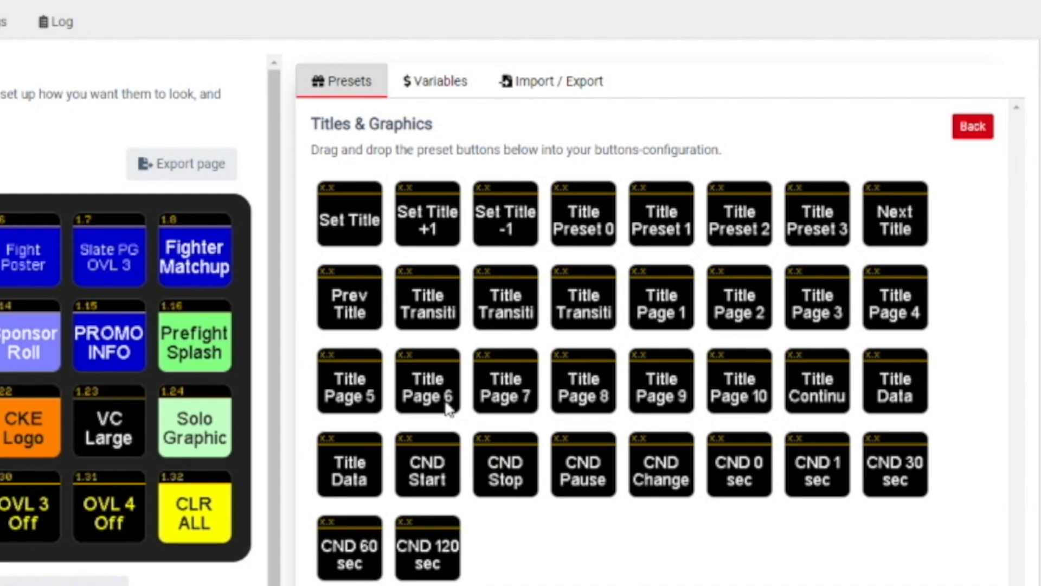
pyautogui.click(973, 136)
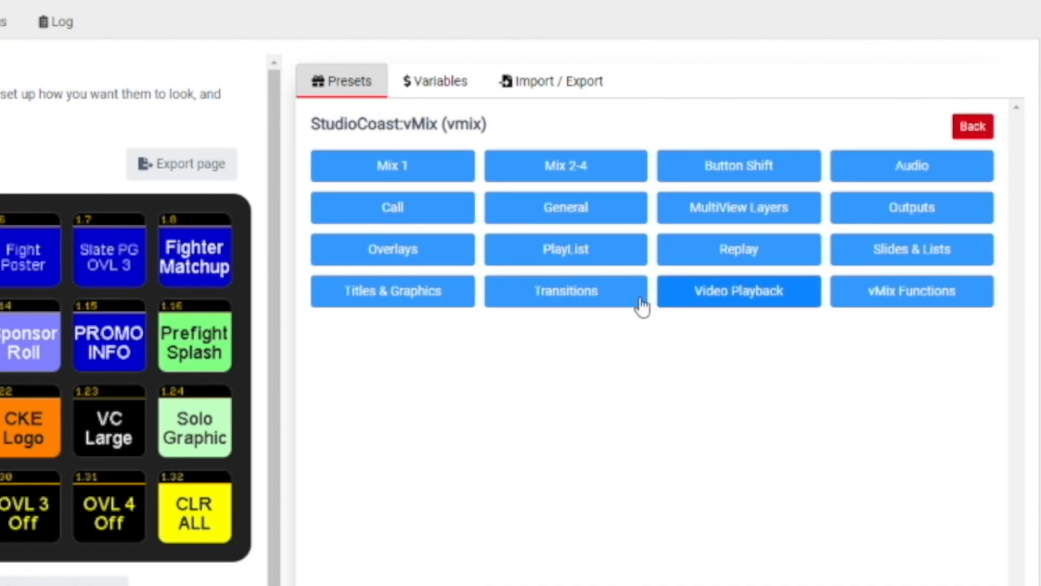
pyautogui.click(584, 294)
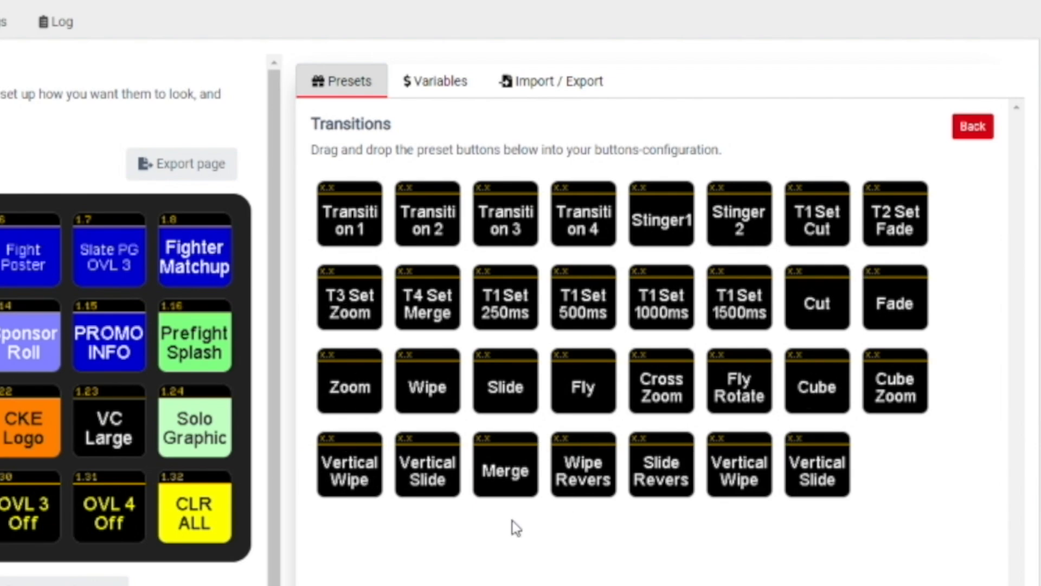
pyautogui.click(978, 136)
pyautogui.click(738, 291)
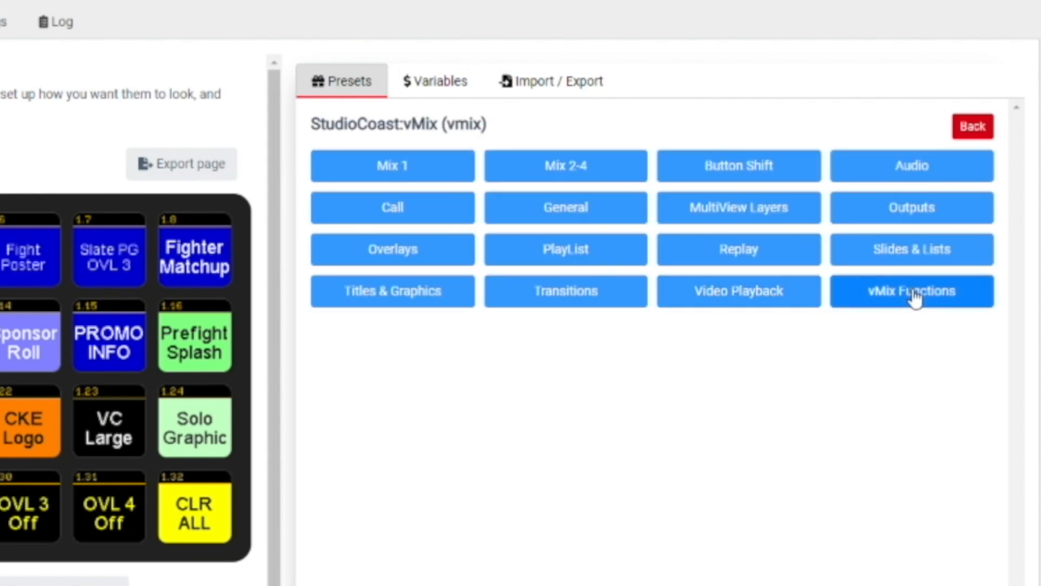
pyautogui.click(914, 297)
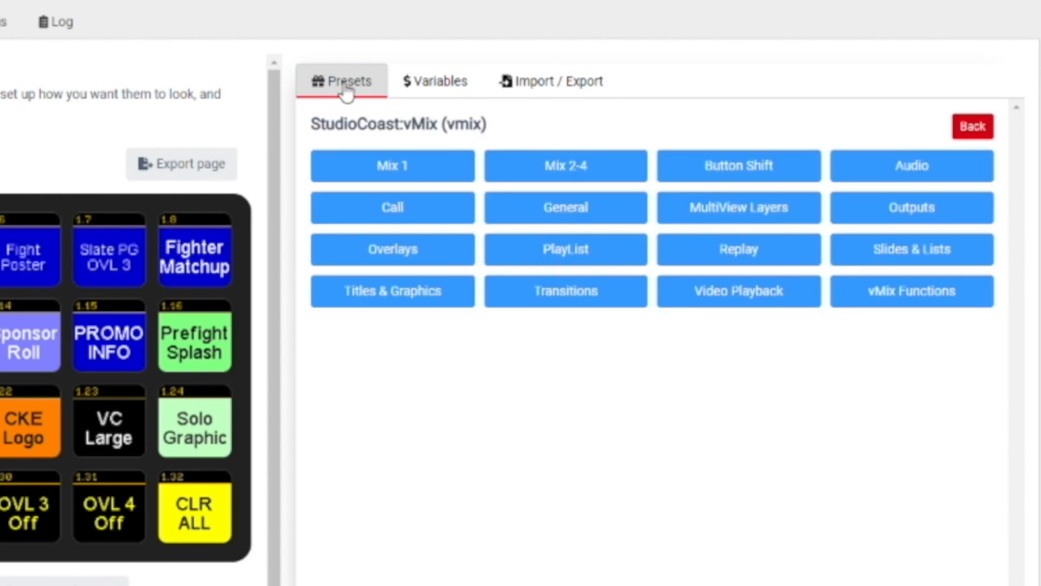
# Switch to the BirdDog PTZ presets and review the Advanced Setup and Analog Audio categories
pyautogui.click(979, 130)
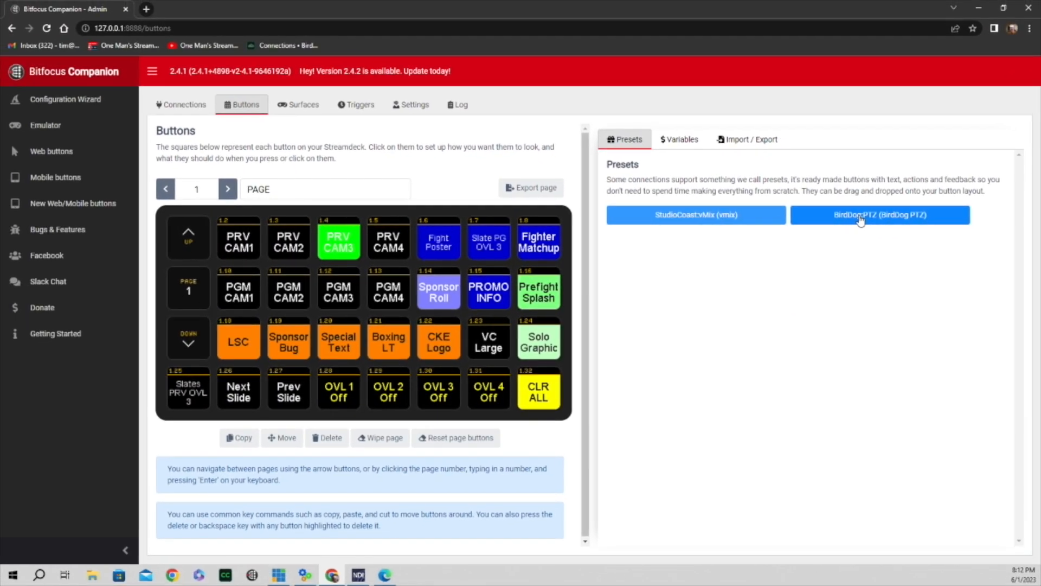
pyautogui.click(842, 217)
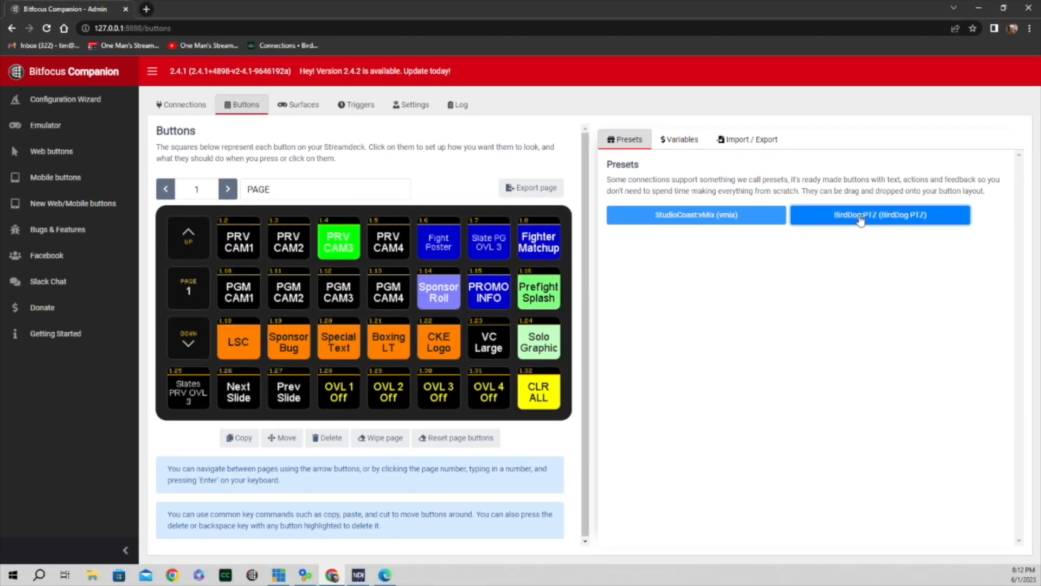
pyautogui.click(669, 191)
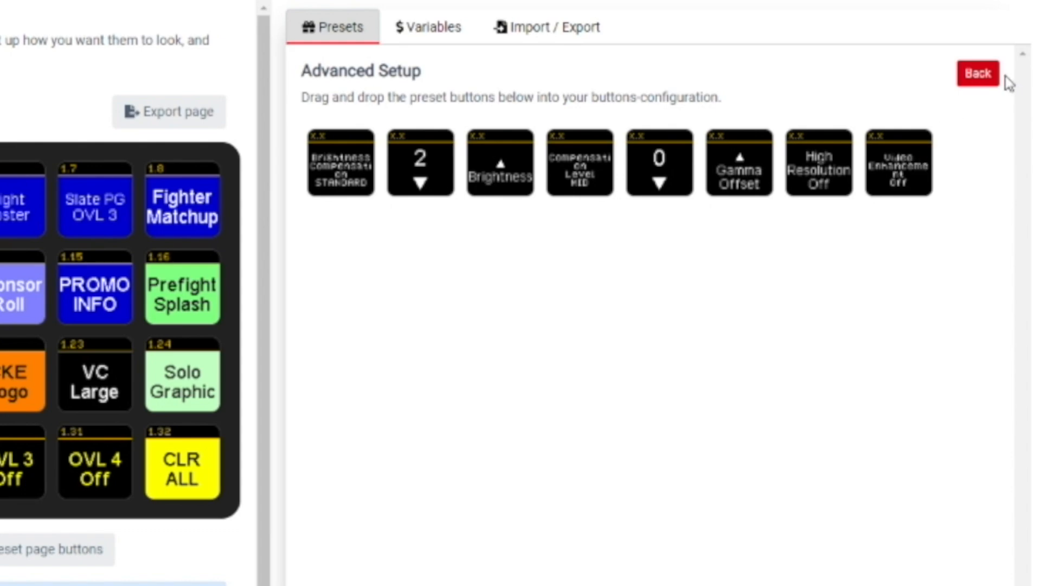
pyautogui.click(979, 76)
pyautogui.click(563, 113)
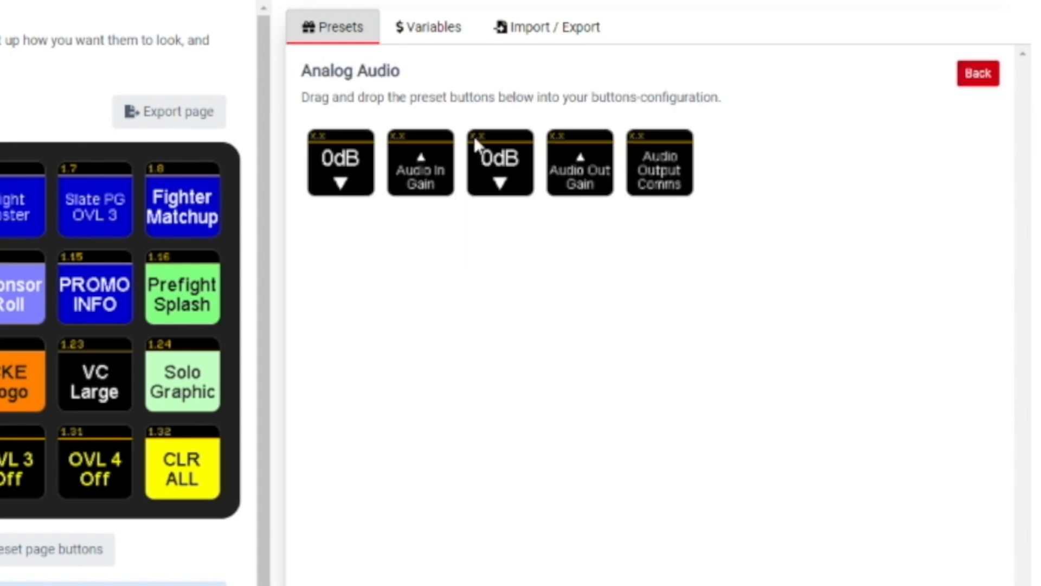
pyautogui.click(978, 81)
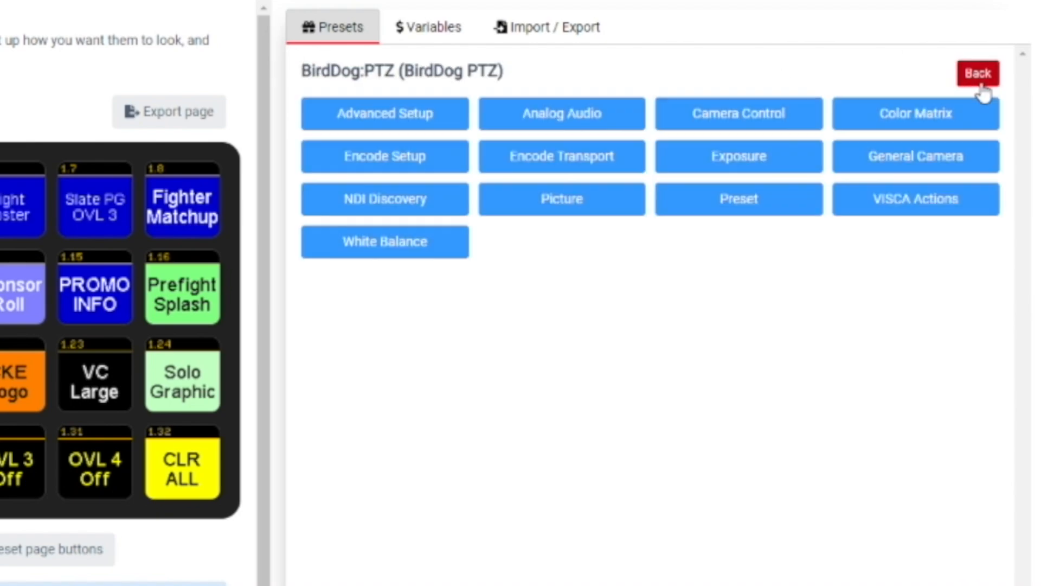
# From the BirdDog Camera Control presets, place the left arrow on button 4.7 and the right arrow on button 4.8 of page 4
pyautogui.click(748, 121)
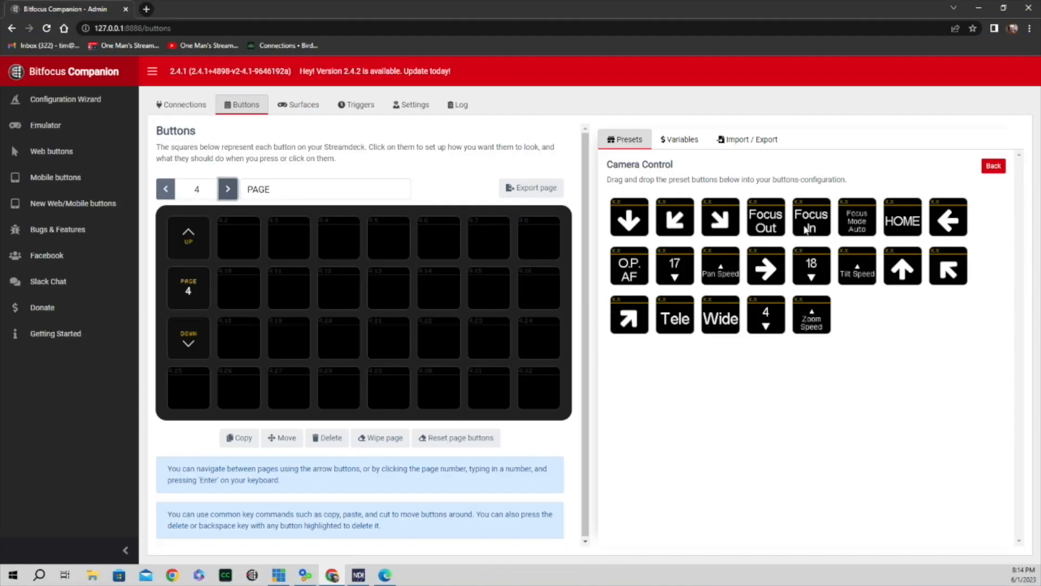
pyautogui.moveTo(948, 226); pyautogui.dragTo(494, 248)
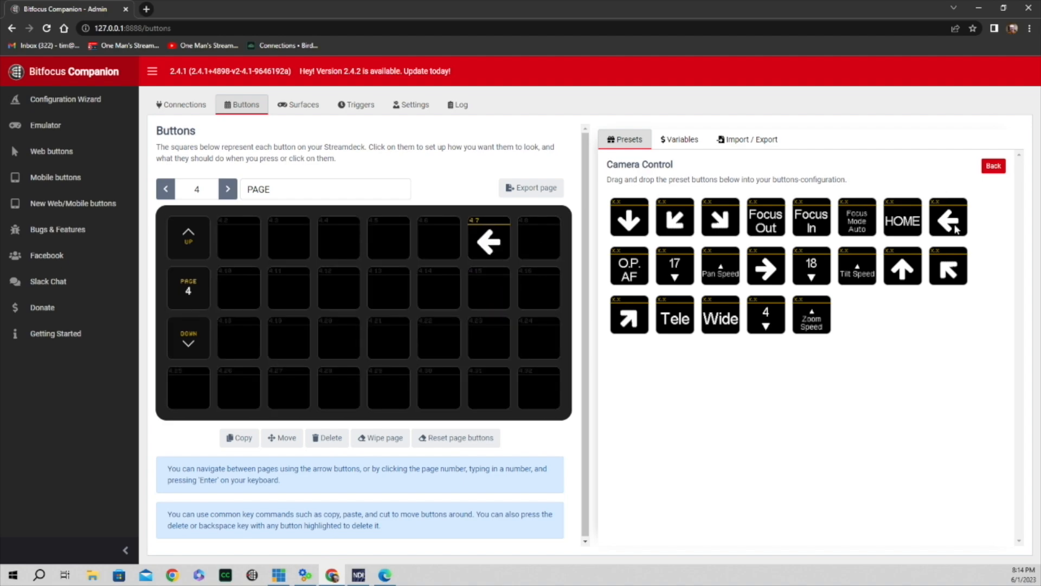
pyautogui.moveTo(779, 274); pyautogui.dragTo(540, 243)
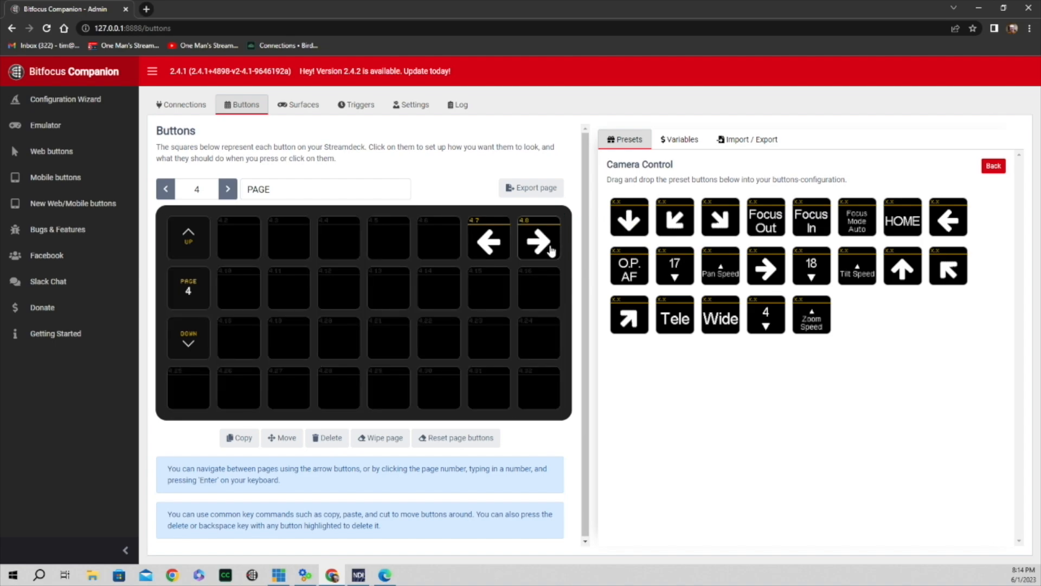
# Examine the press and release actions of the left arrow button 4.7
pyautogui.click(487, 247)
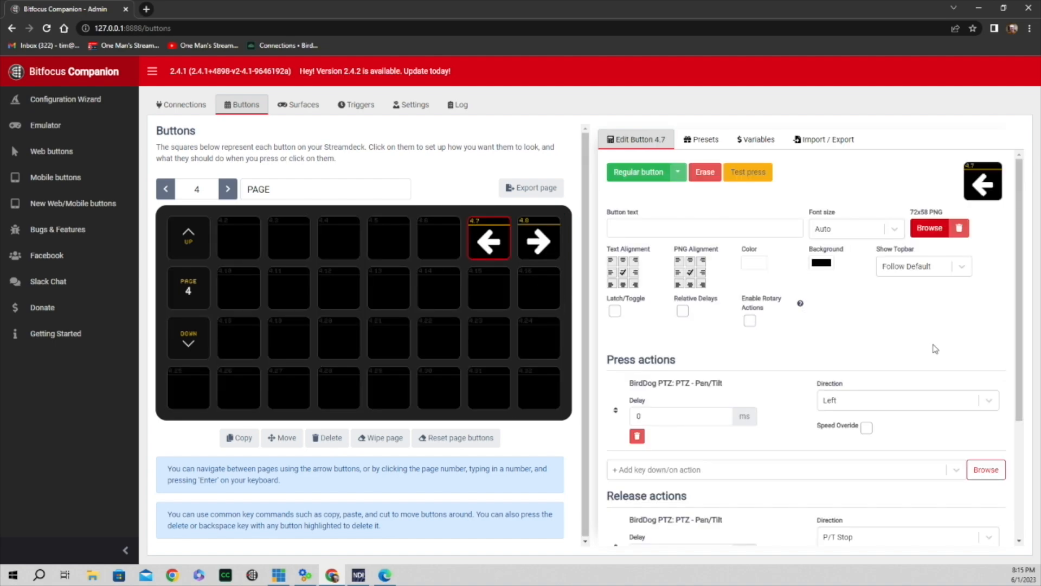
pyautogui.scroll(-3, 934, 345)
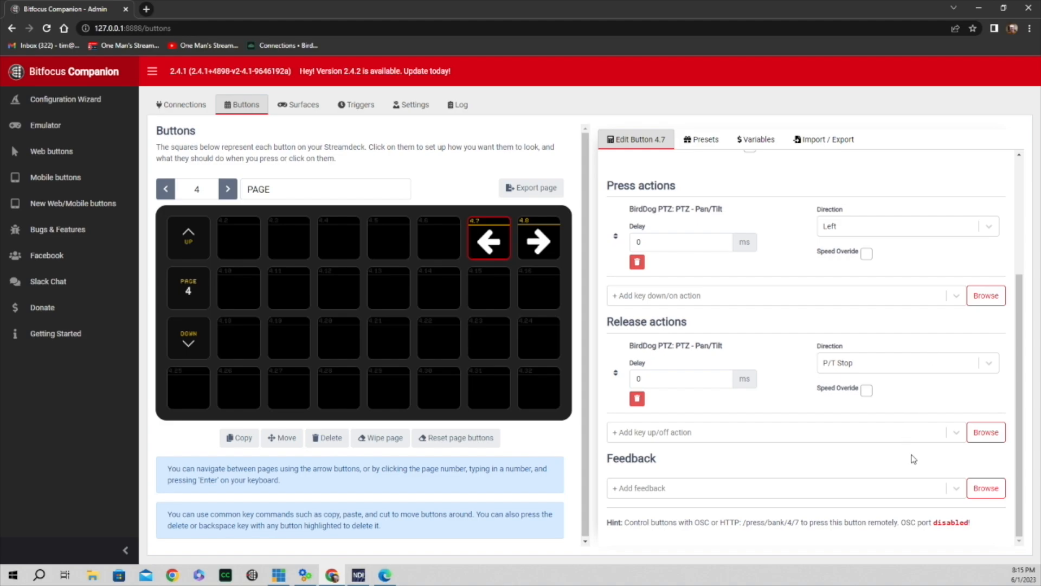
pyautogui.scroll(4, 914, 460)
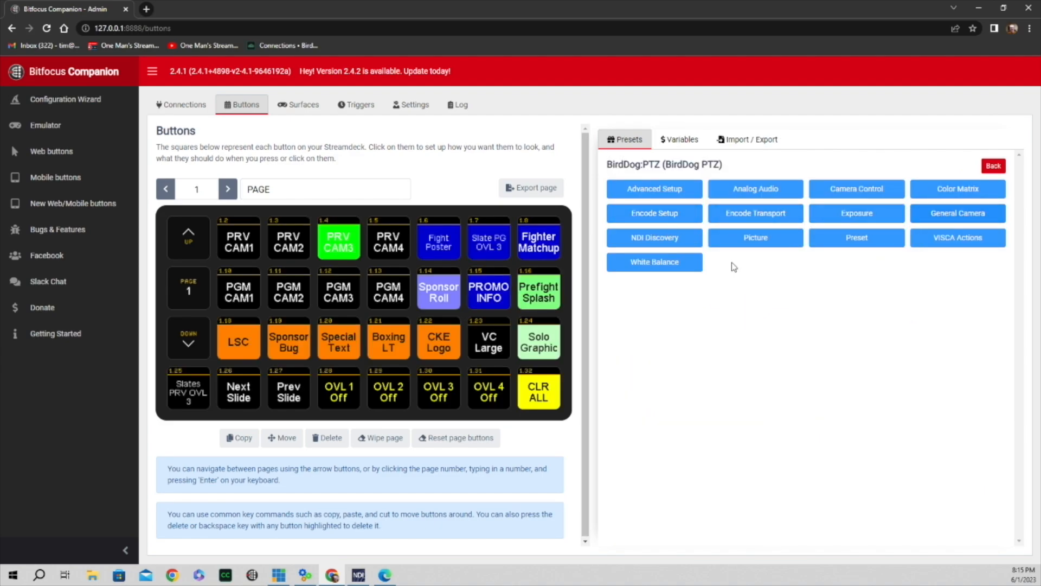
# Review the BirdDog PTZ preset buttons in the White Balance and Picture categories
pyautogui.click(680, 264)
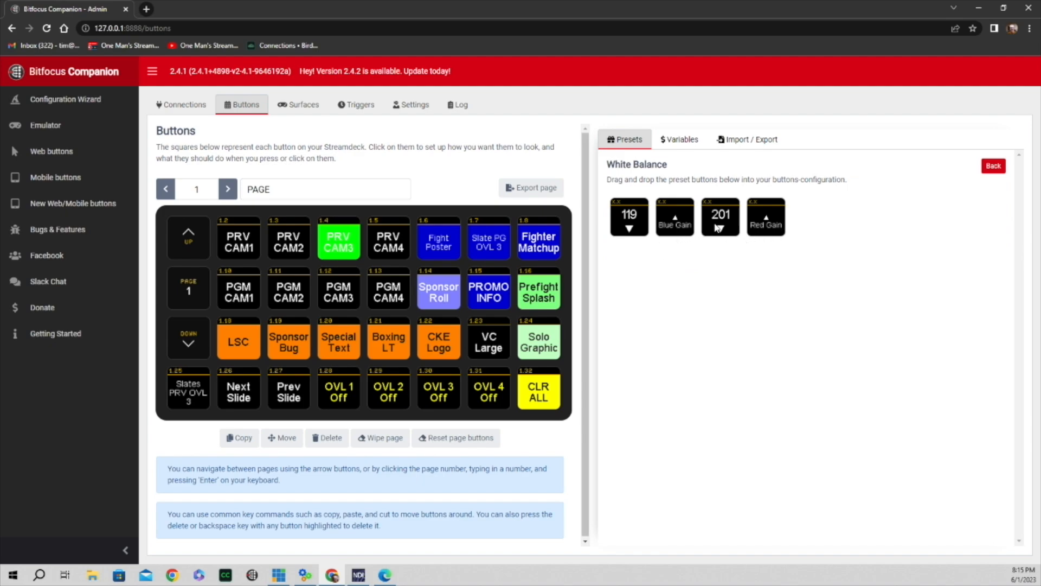
pyautogui.click(993, 166)
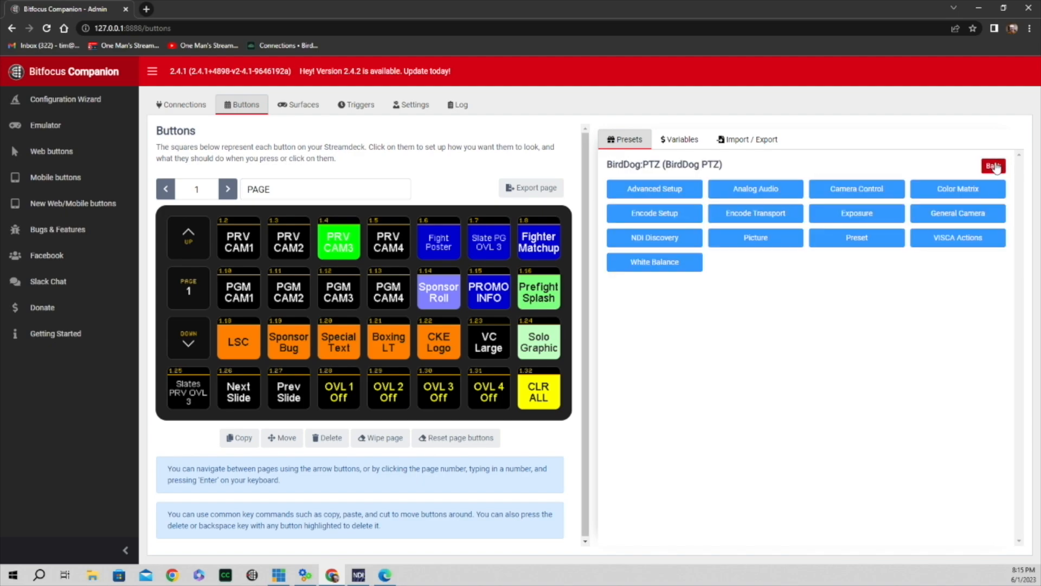
pyautogui.click(762, 243)
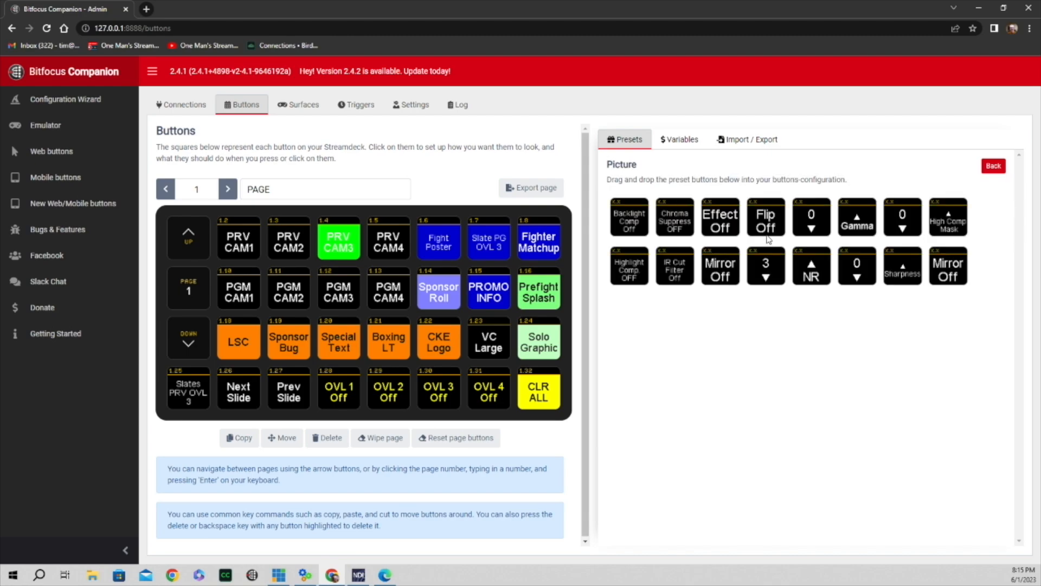
pyautogui.click(993, 166)
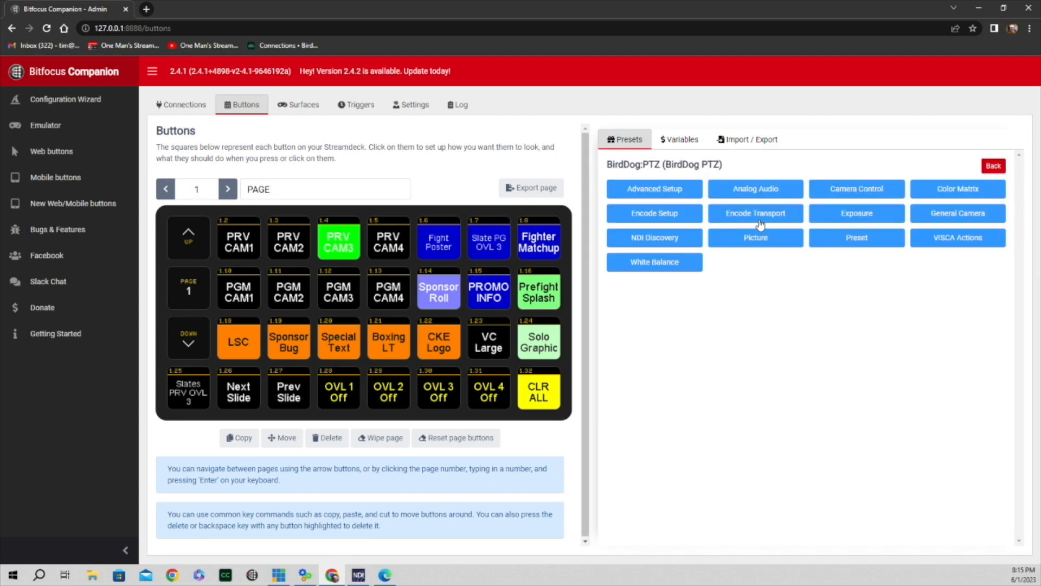
# Open the BirdDog PTZ Preset category and review the camera buttons laid out on pages 2 and 3
pyautogui.click(870, 242)
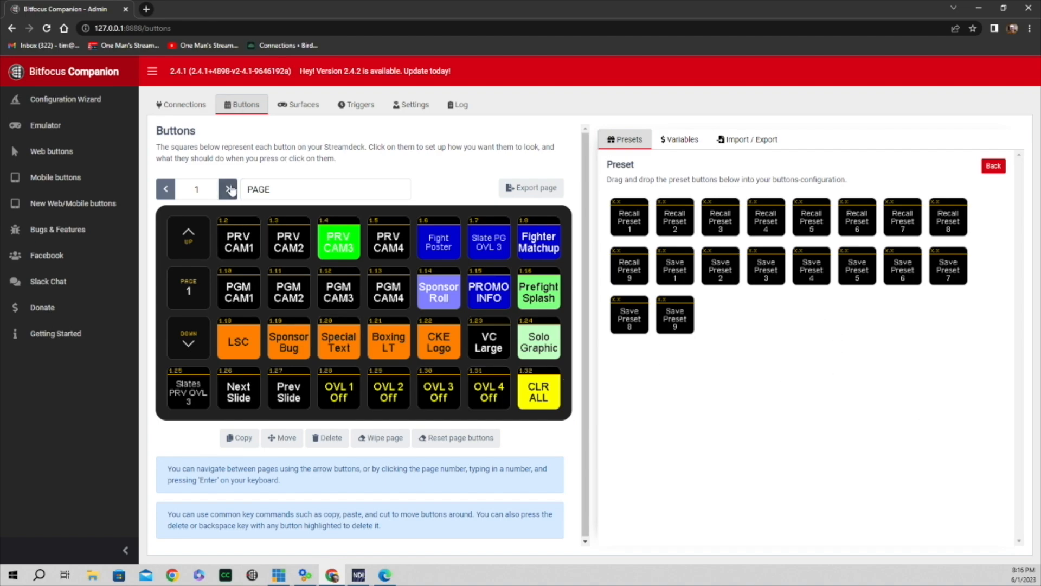
pyautogui.click(228, 190)
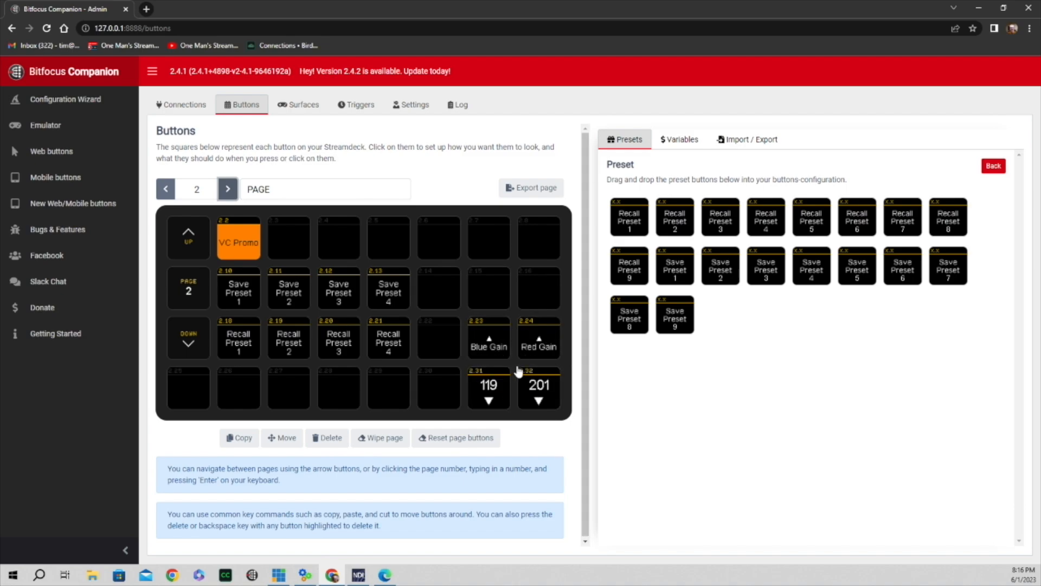
pyautogui.click(227, 191)
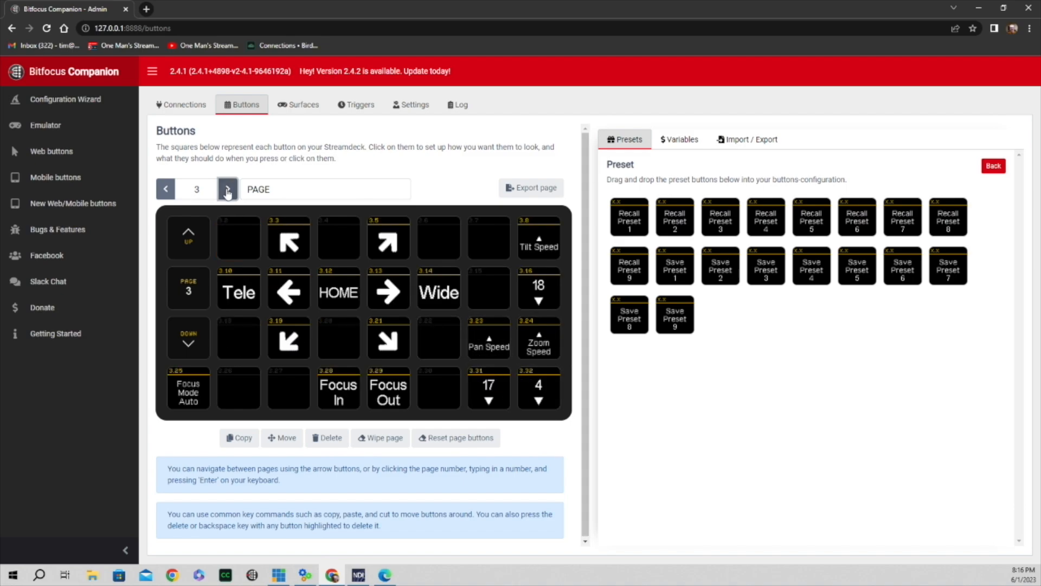
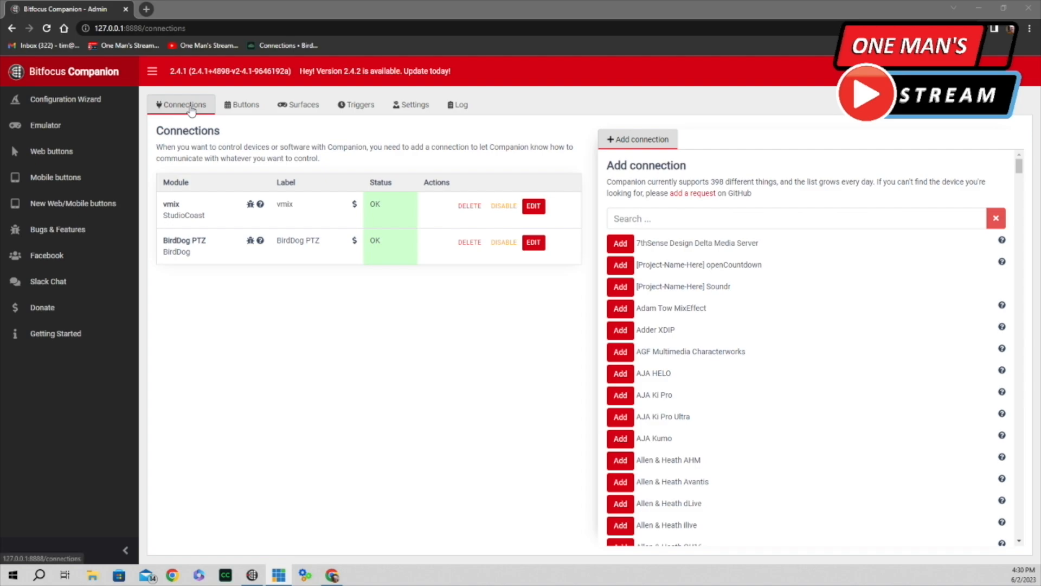
# Review the page 1 button layout, the connected surfaces, and the triggers and schedules
pyautogui.click(246, 108)
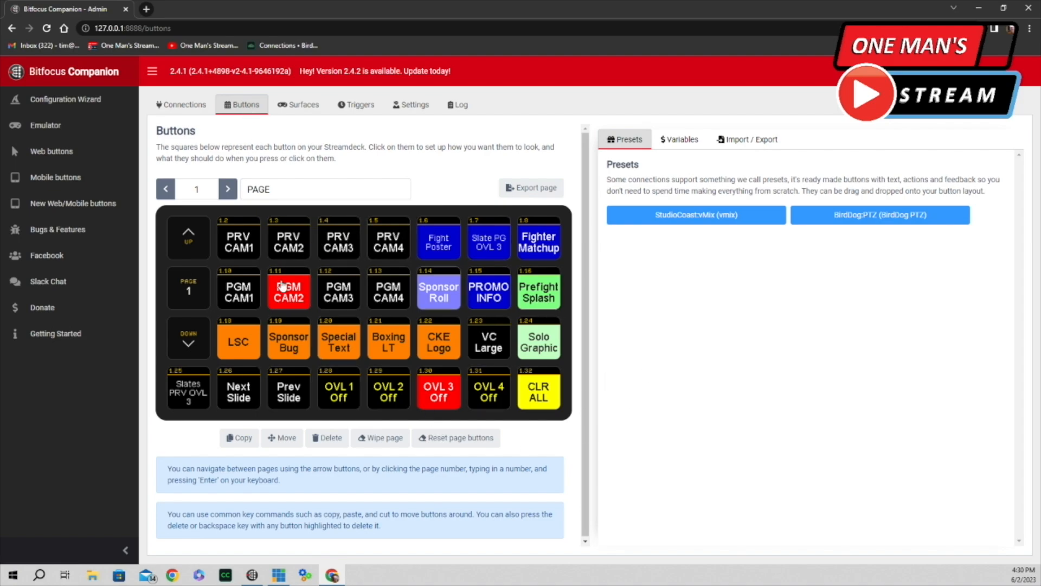
pyautogui.click(313, 110)
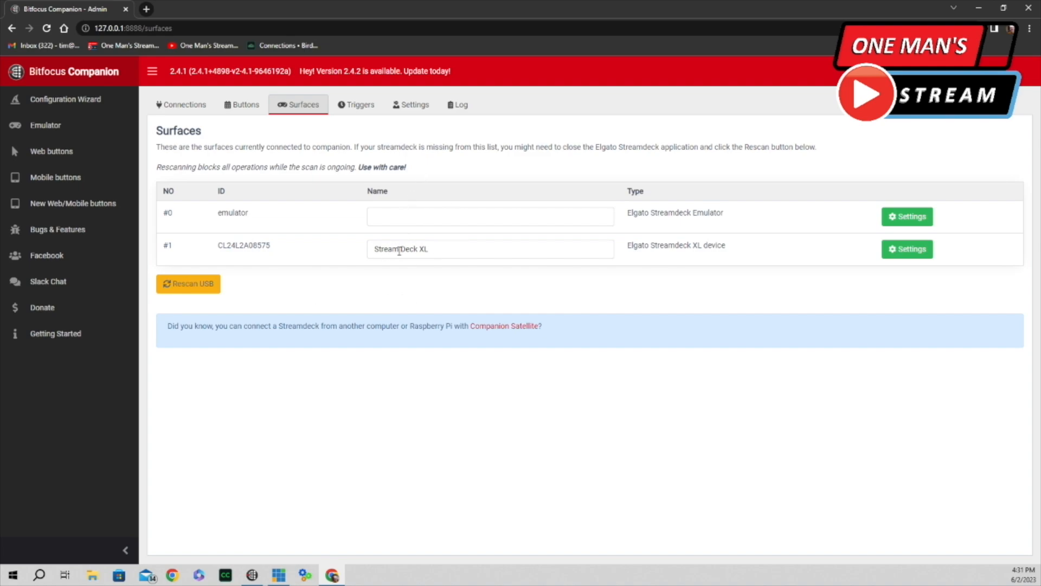
pyautogui.click(363, 111)
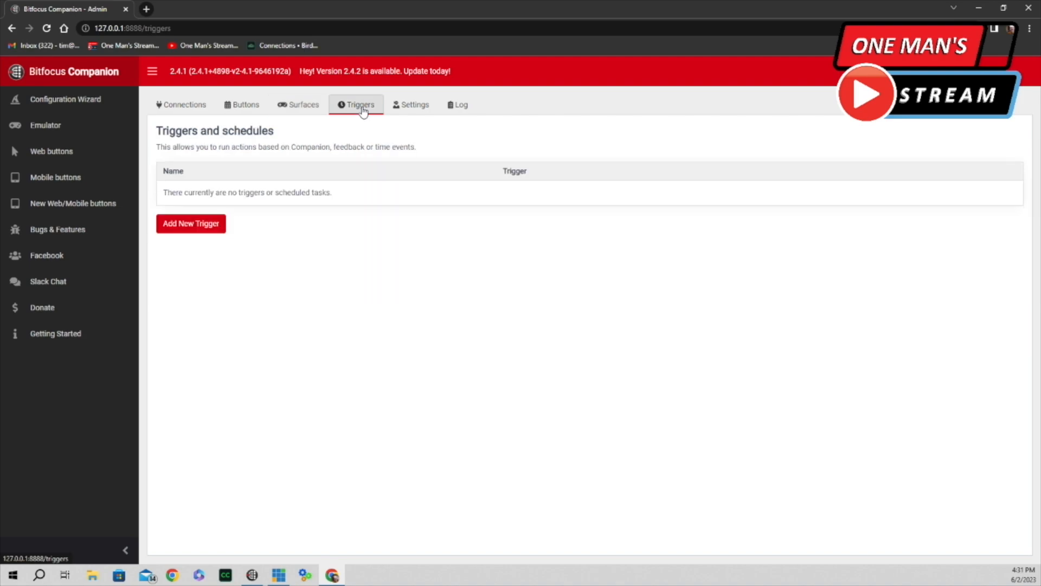
# Look through the whole list of Companion settings and return to its beginning
pyautogui.click(426, 109)
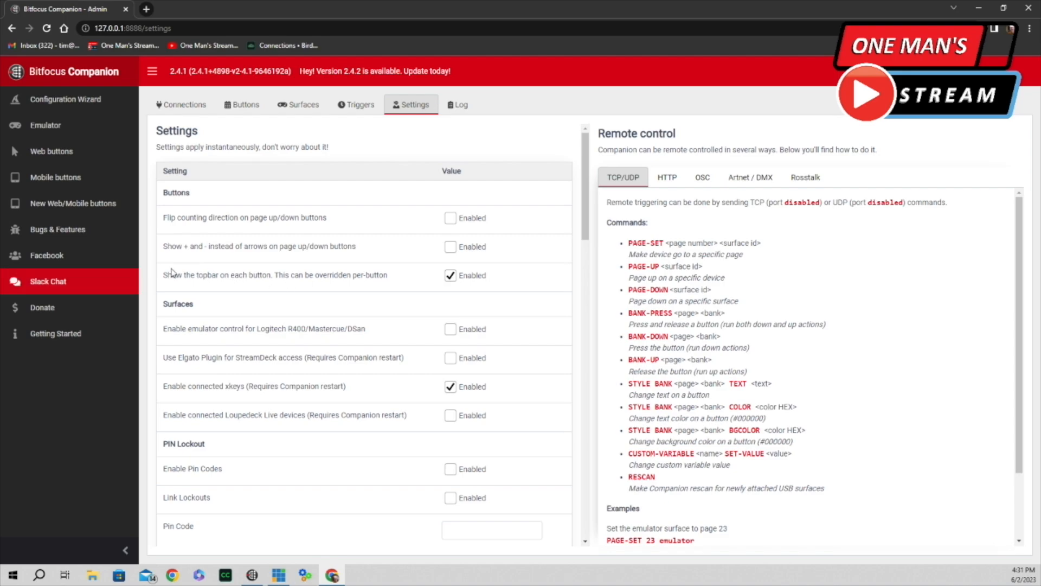
pyautogui.scroll(-6, 424, 275)
pyautogui.scroll(-10, 424, 275)
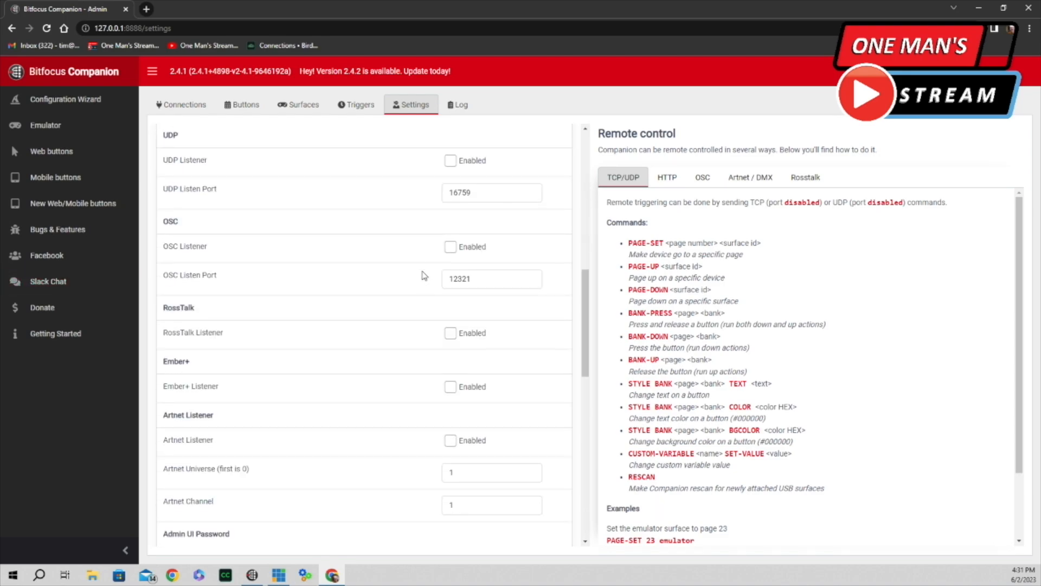
pyautogui.scroll(-6, 424, 275)
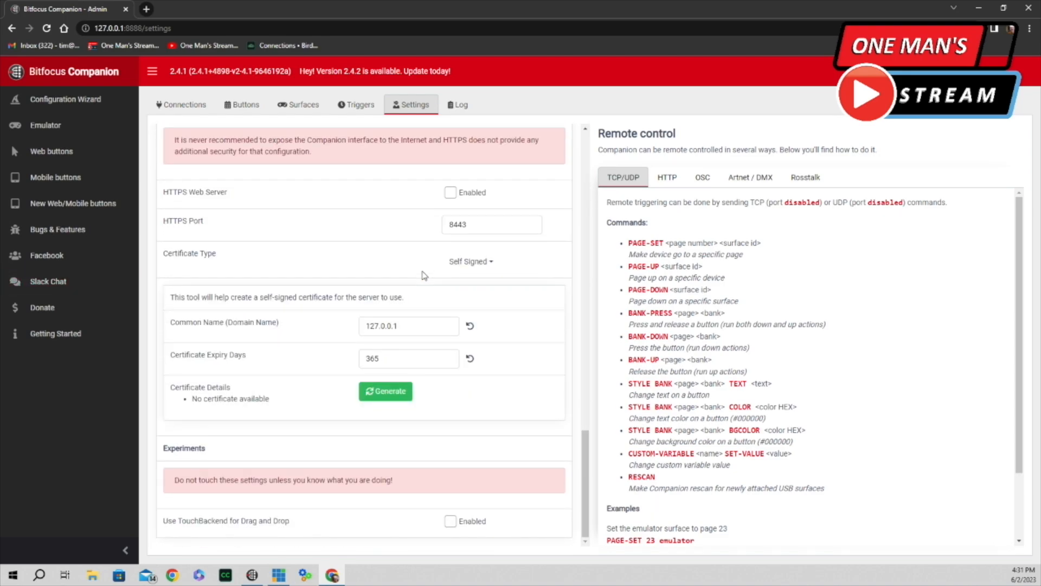
pyautogui.scroll(20, 424, 275)
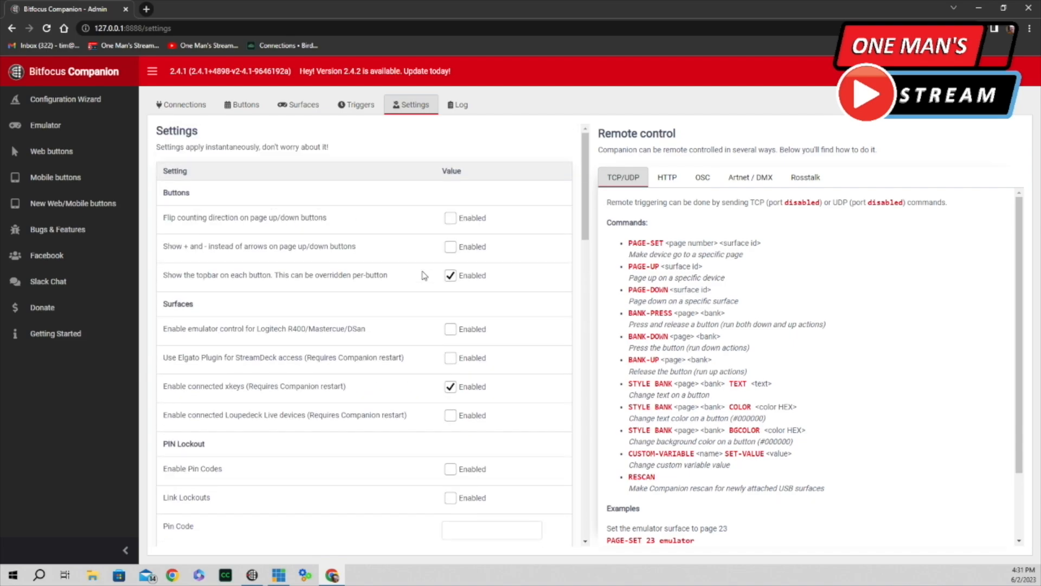
# Check the Companion log, return to the page 1 buttons, and open the StudioCoast vMix preset categories
pyautogui.click(464, 108)
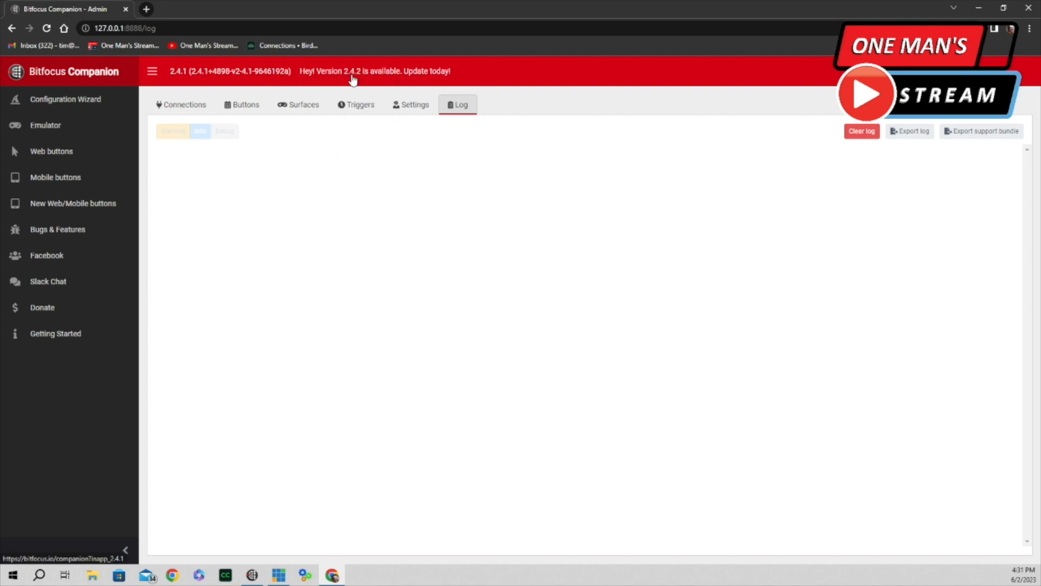
pyautogui.click(241, 113)
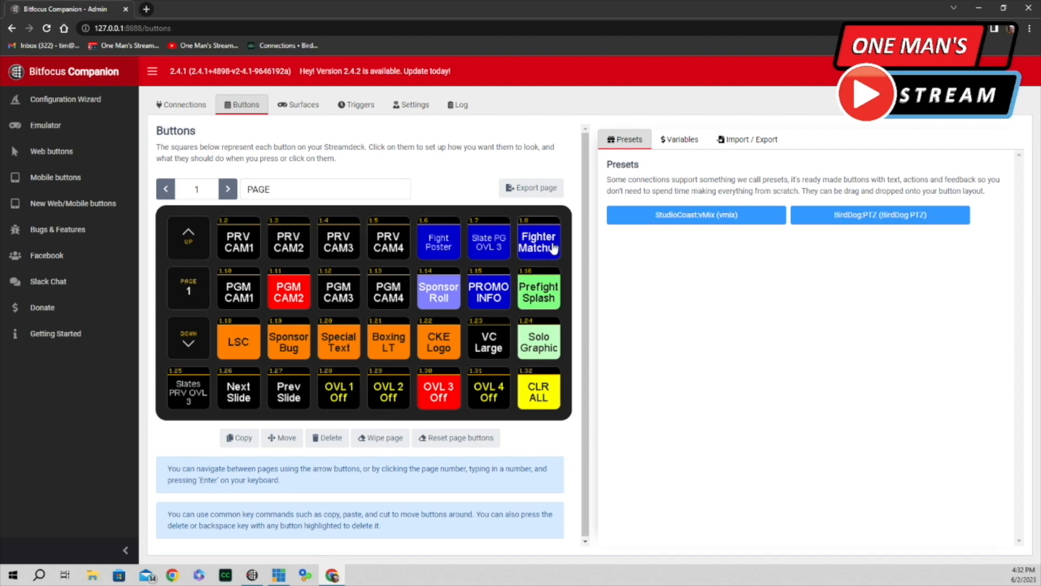
pyautogui.click(740, 216)
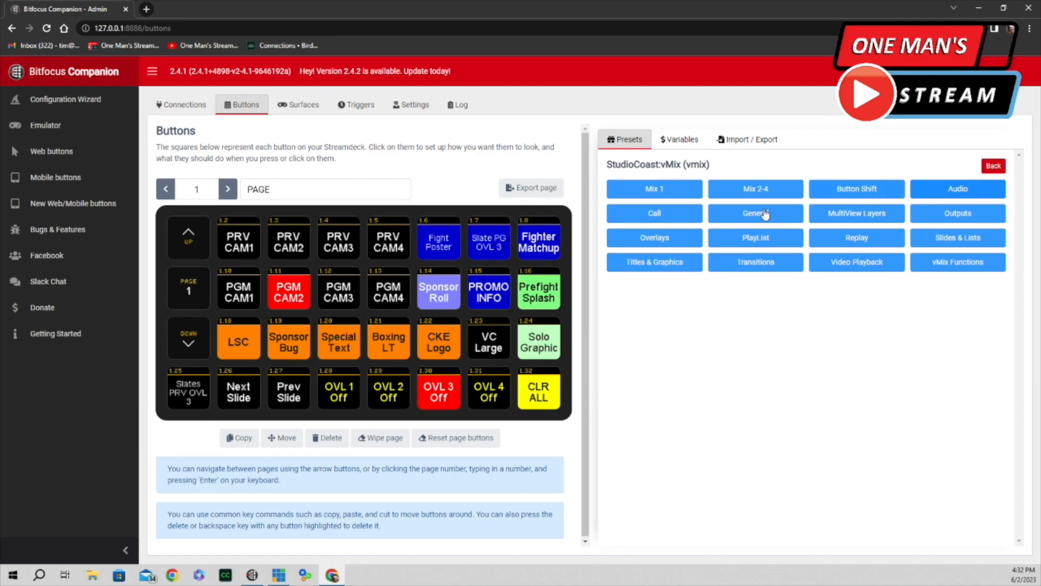
# Inspect the PRV CAM1 button's Send Input to Preview action, its Mix choices, and its preview tally feedback
pyautogui.click(238, 242)
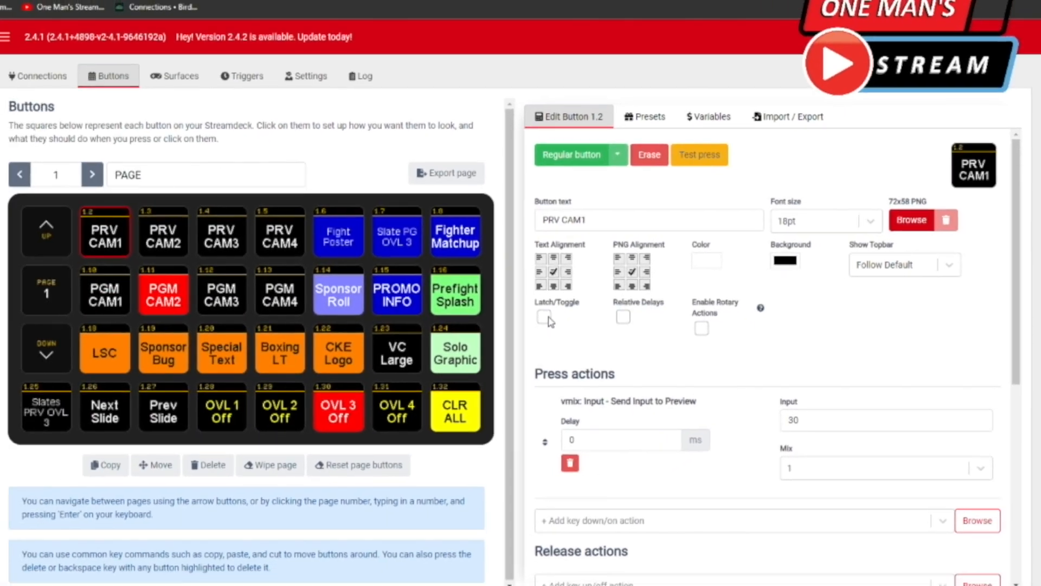
pyautogui.scroll(-3, 750, 341)
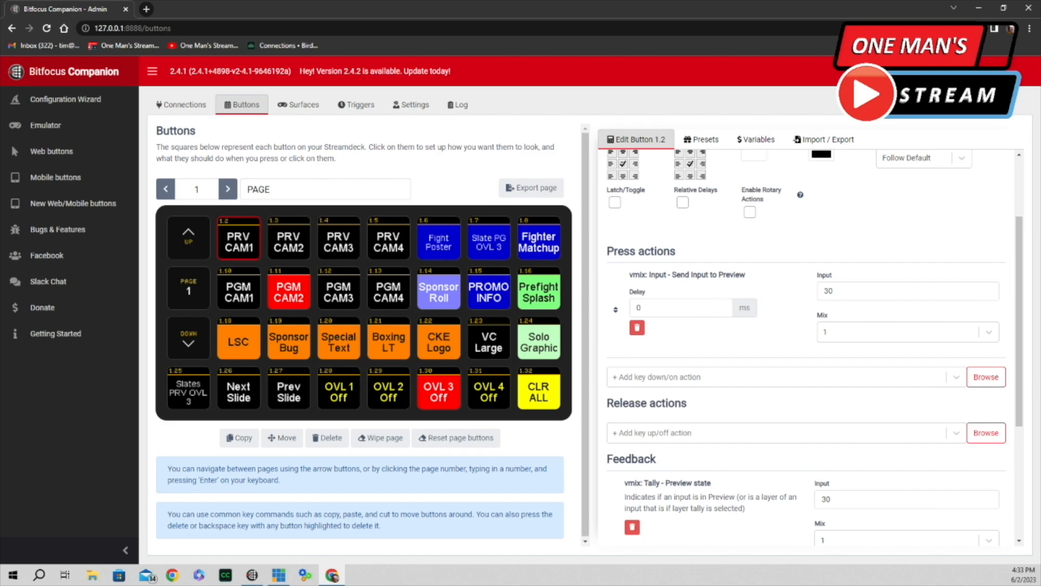
pyautogui.click(828, 289)
pyautogui.click(991, 332)
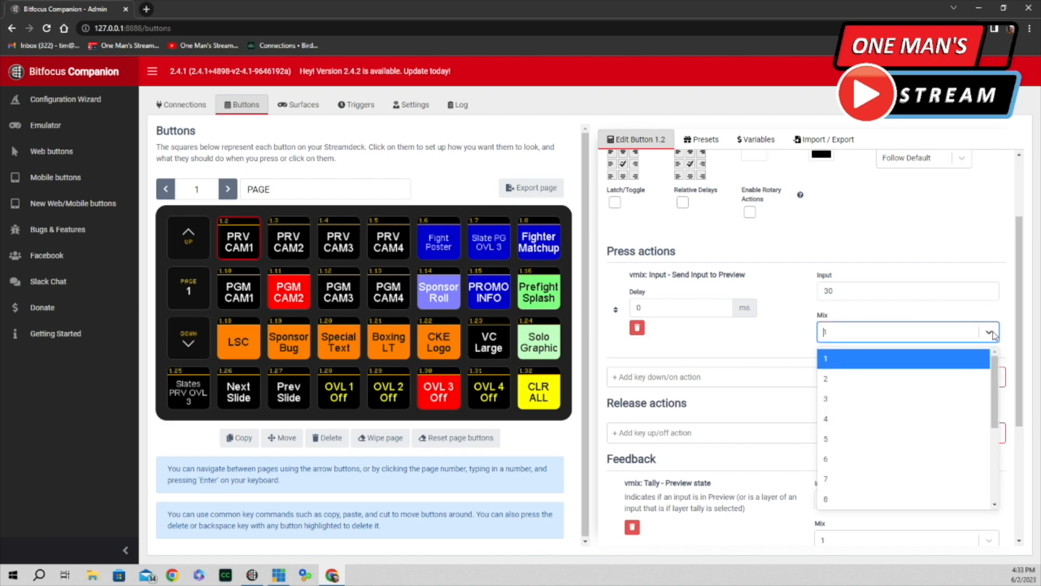
pyautogui.moveTo(996, 370); pyautogui.dragTo(985, 350)
pyautogui.click(894, 360)
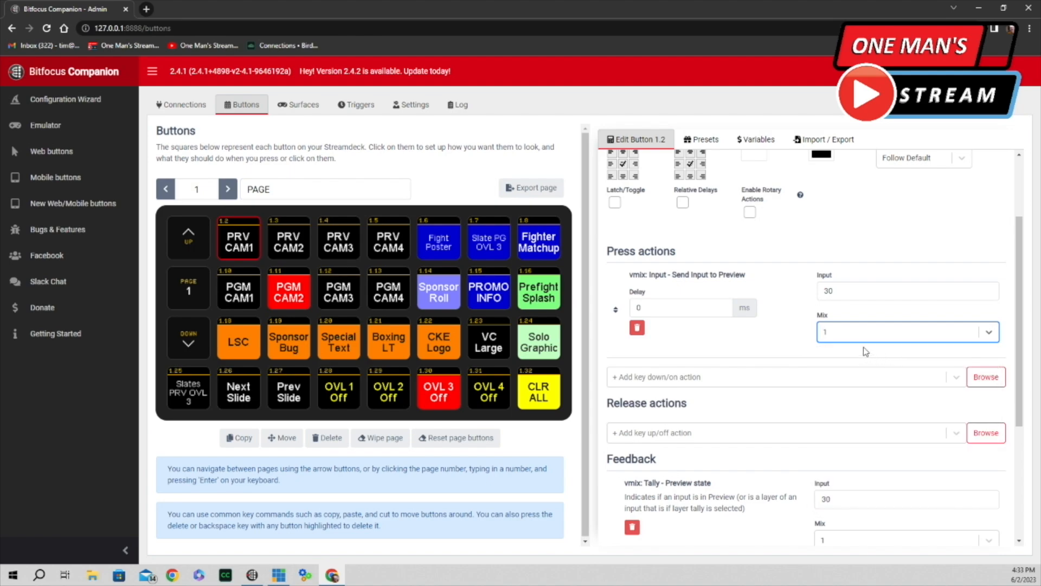
pyautogui.scroll(-3, 866, 351)
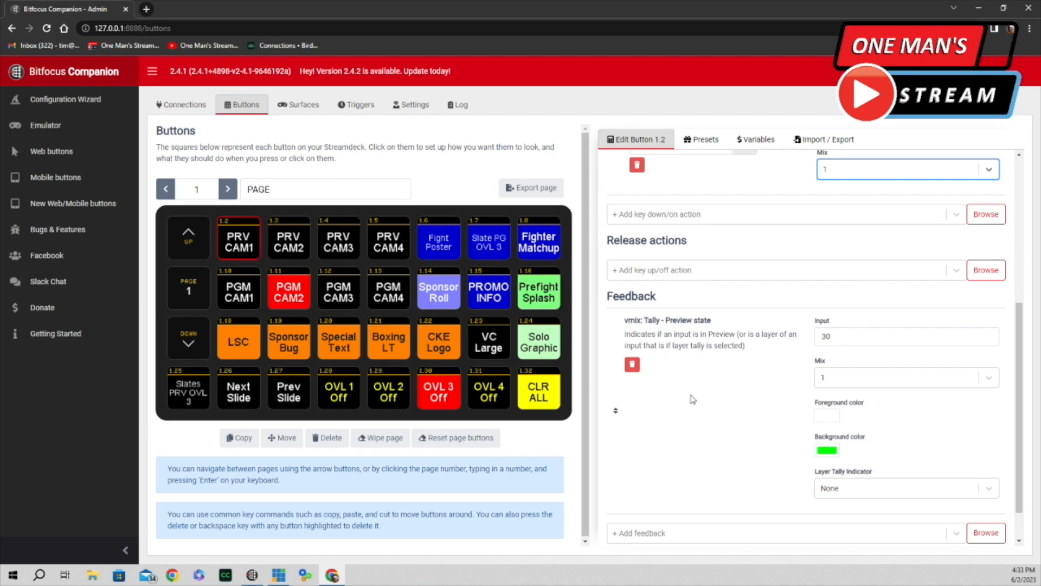
pyautogui.click(836, 337)
# Inspect the PGM CAM1 button's Send Input to Program action and its program tally feedback
pyautogui.click(238, 294)
pyautogui.scroll(-2, 890, 324)
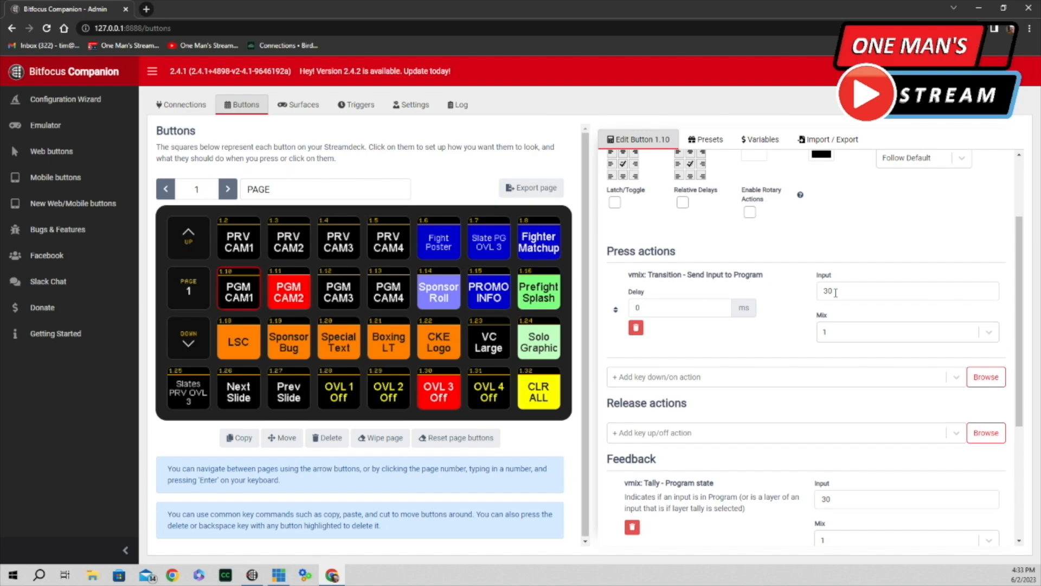
pyautogui.scroll(-4, 840, 292)
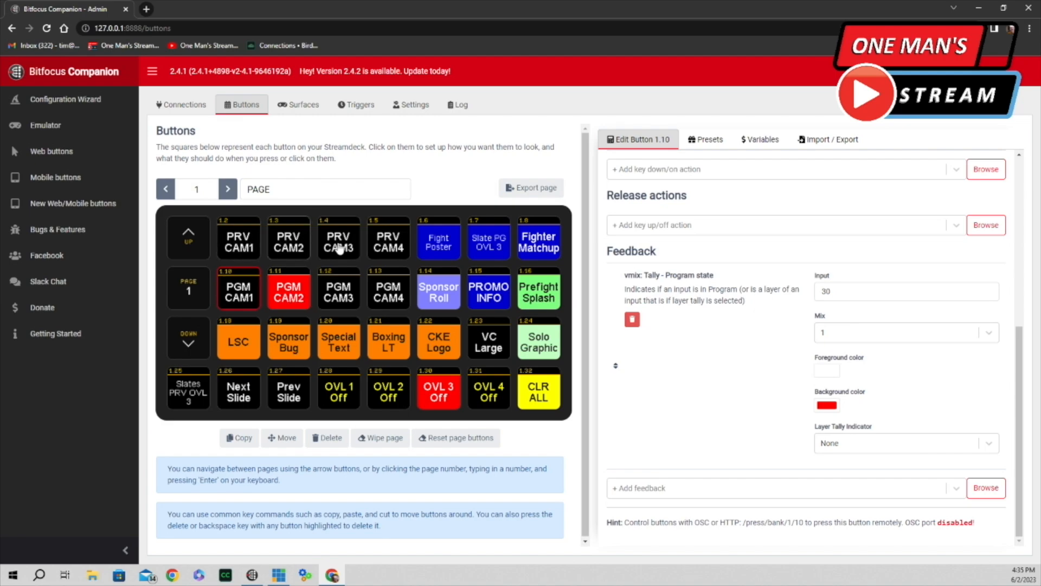
# Compare the preview actions and tally feedback of the PRV CAM2, PRV CAM3 and PRV CAM4 buttons
pyautogui.click(290, 245)
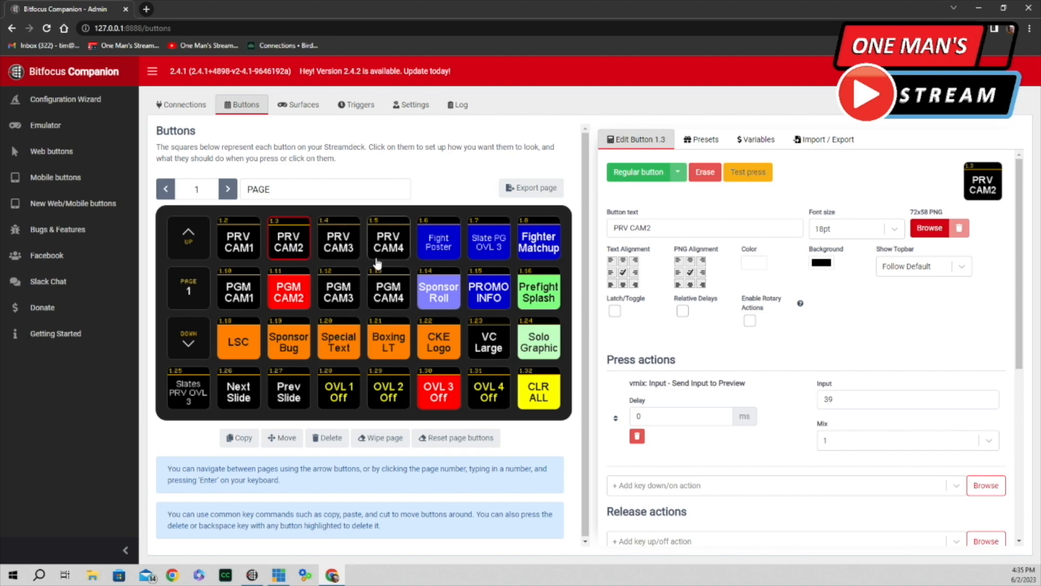
pyautogui.click(342, 249)
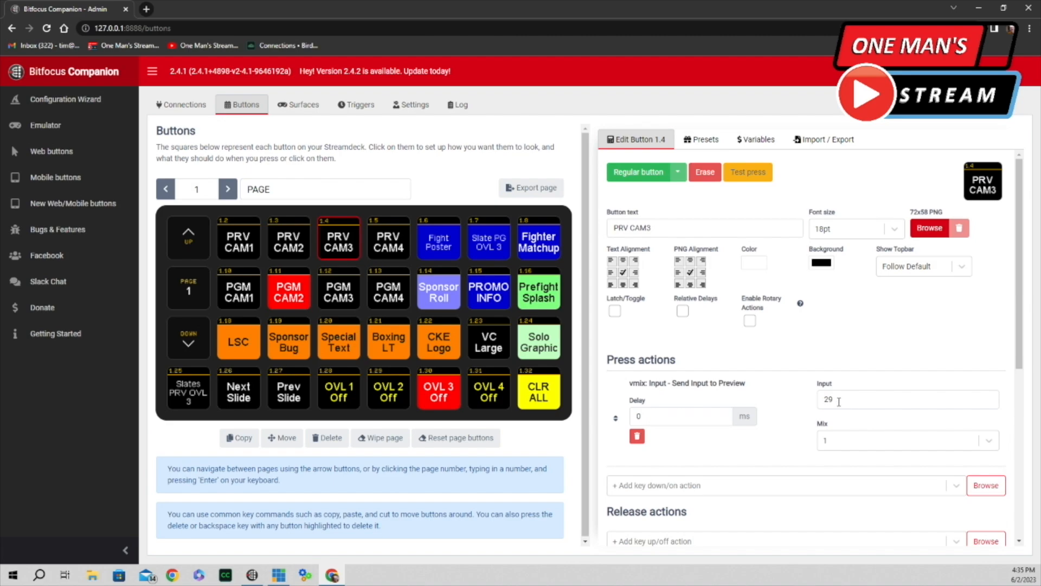
pyautogui.click(388, 243)
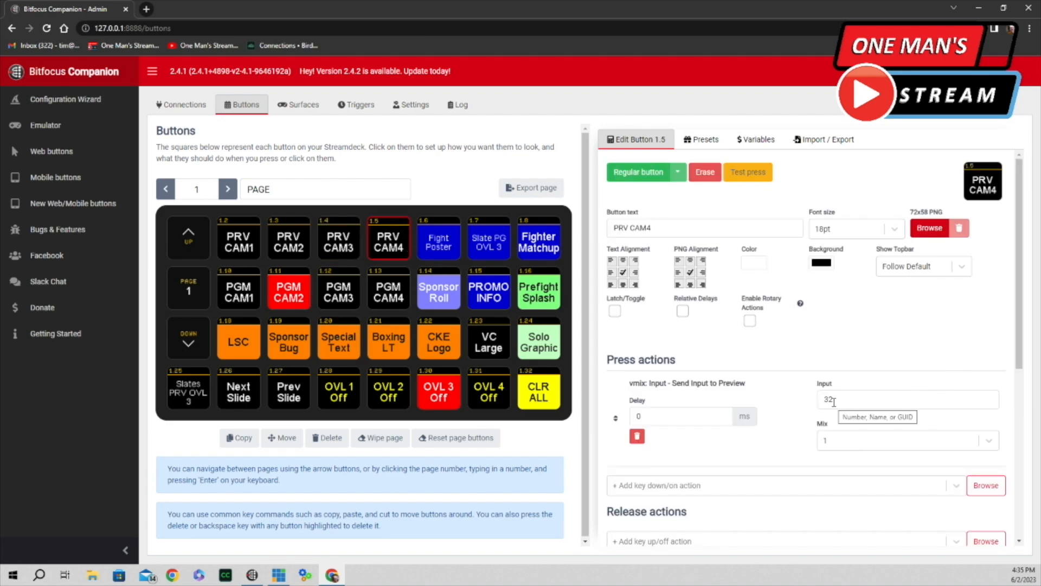
pyautogui.scroll(-6, 834, 402)
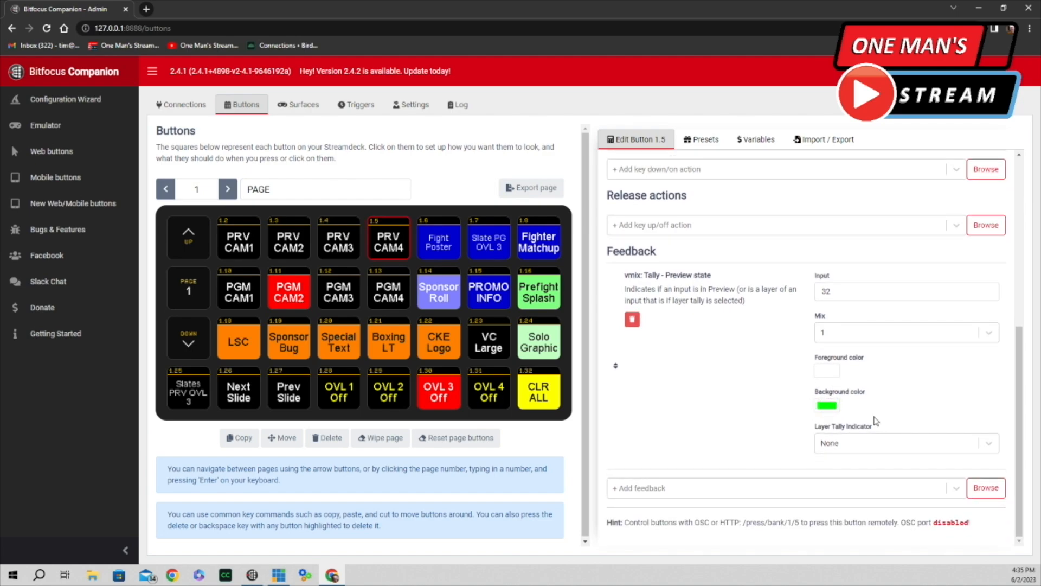
pyautogui.click(341, 247)
pyautogui.scroll(-6, 802, 361)
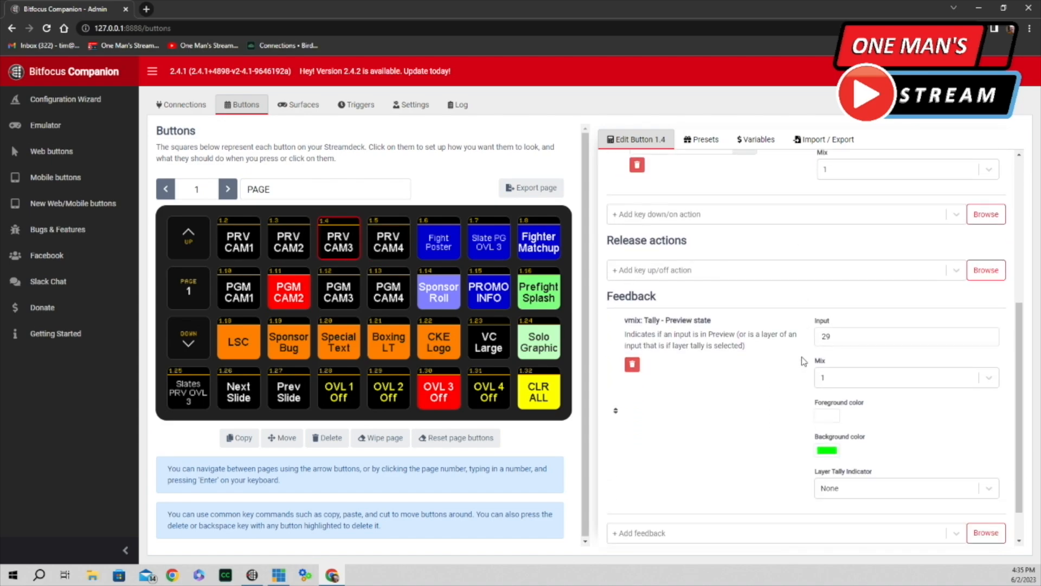
pyautogui.click(288, 242)
pyautogui.scroll(-6, 802, 325)
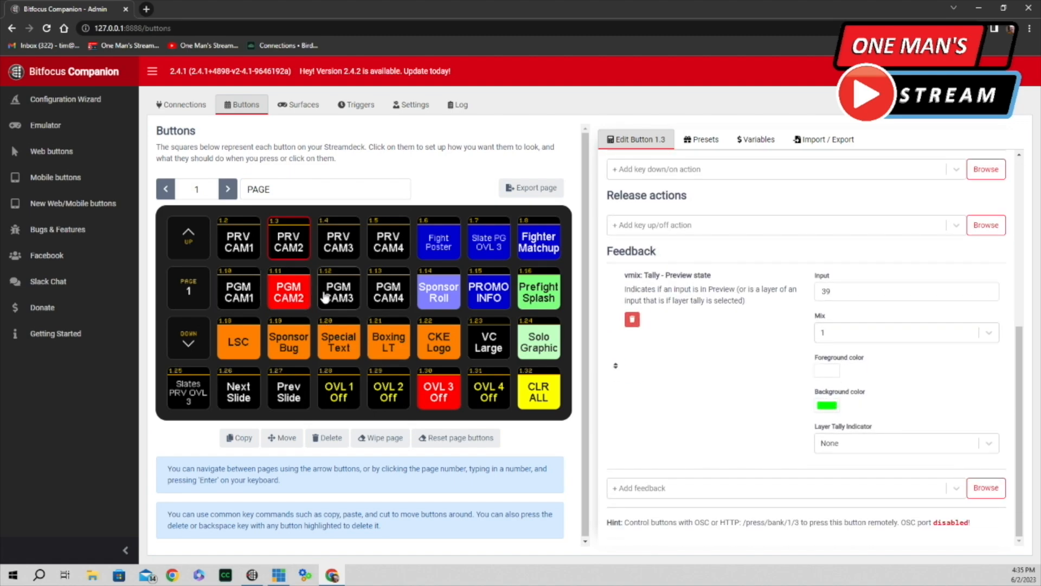
# Review the program transition actions and tally feedback of the PGM CAM3 and PGM CAM4 buttons
pyautogui.click(345, 294)
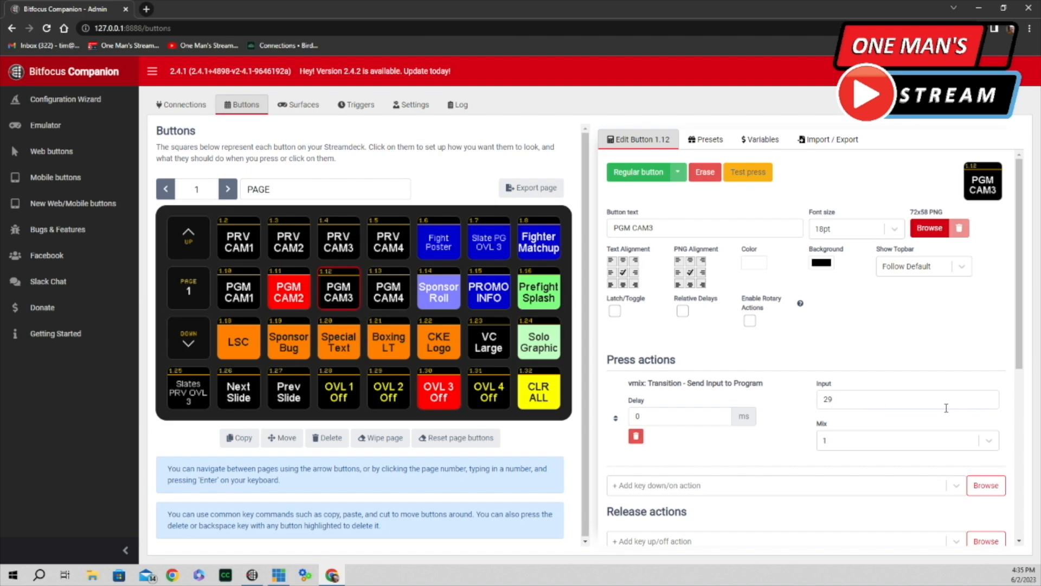
pyautogui.scroll(-5, 879, 378)
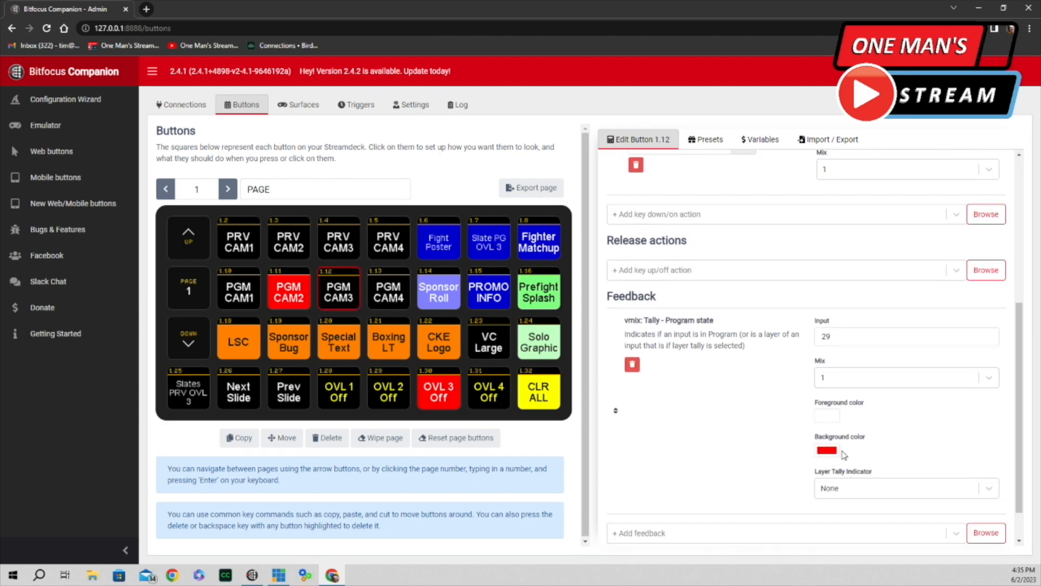
pyautogui.click(385, 296)
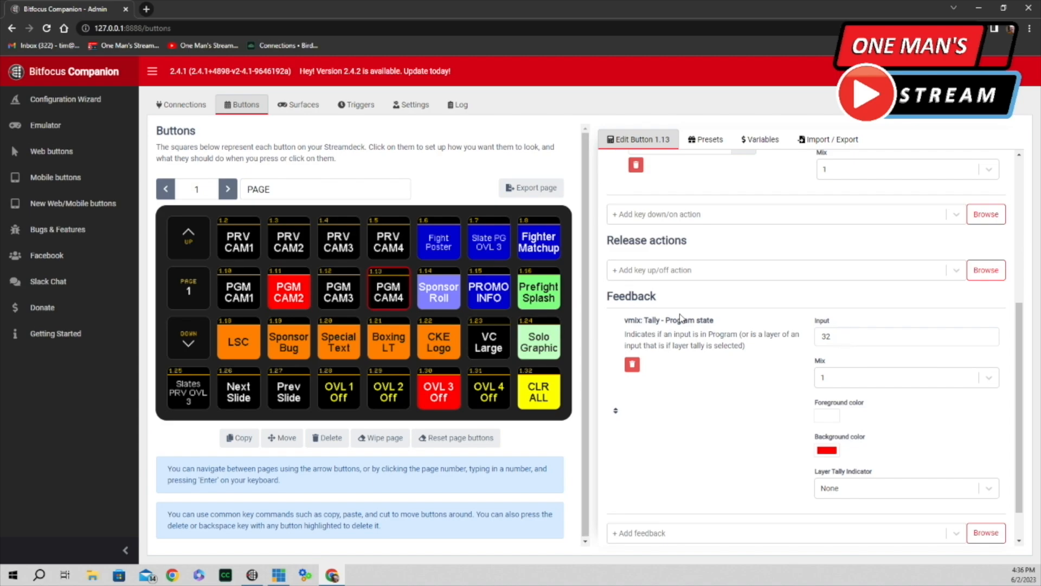
pyautogui.scroll(4, 842, 340)
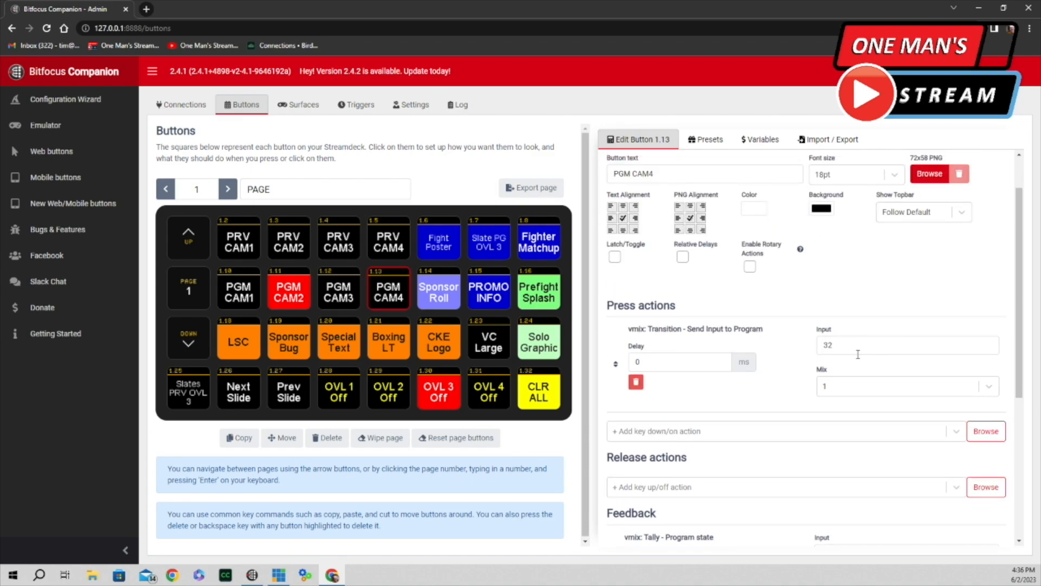
pyautogui.scroll(-4, 861, 387)
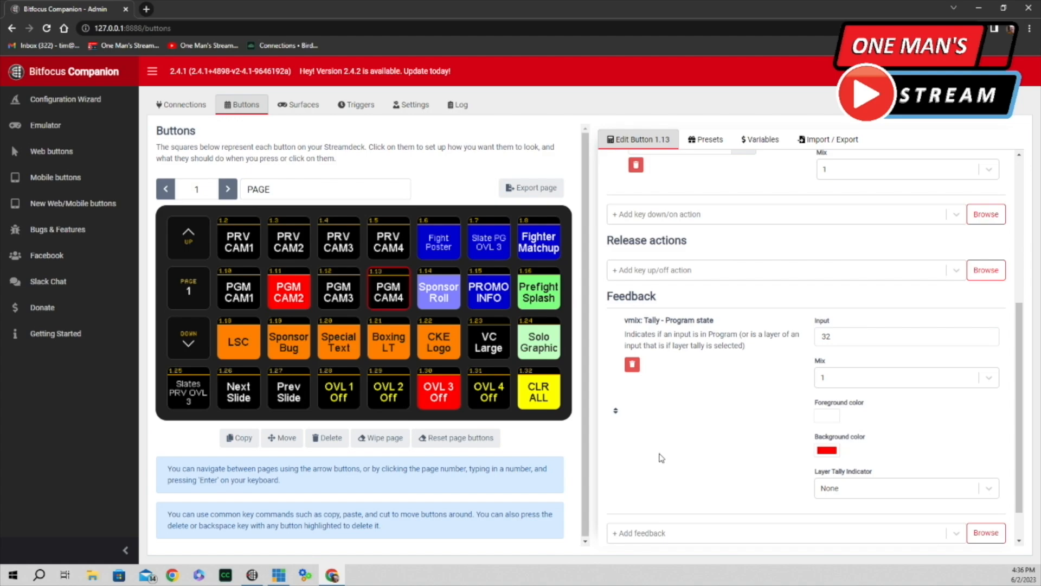
# Check the press actions of the Fight Poster and PRV CAM1 buttons, and open the vMix Mix 1 presets
pyautogui.click(438, 241)
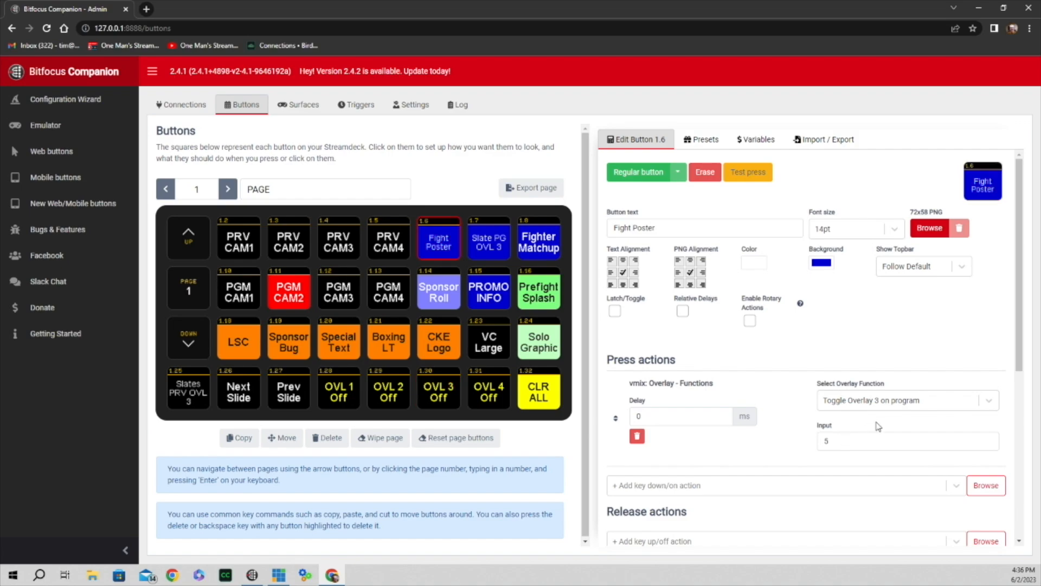
pyautogui.click(238, 241)
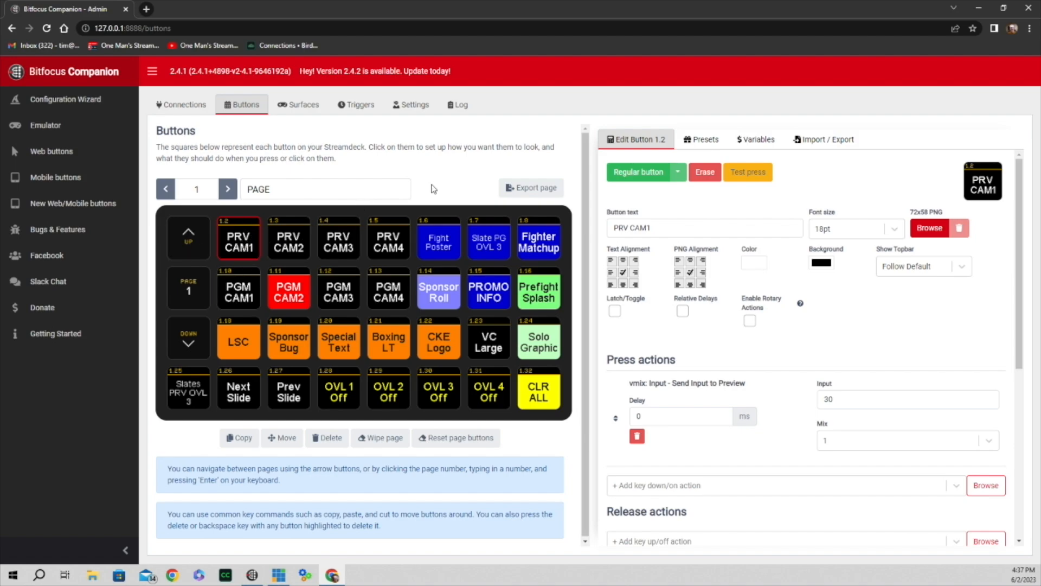
pyautogui.click(715, 140)
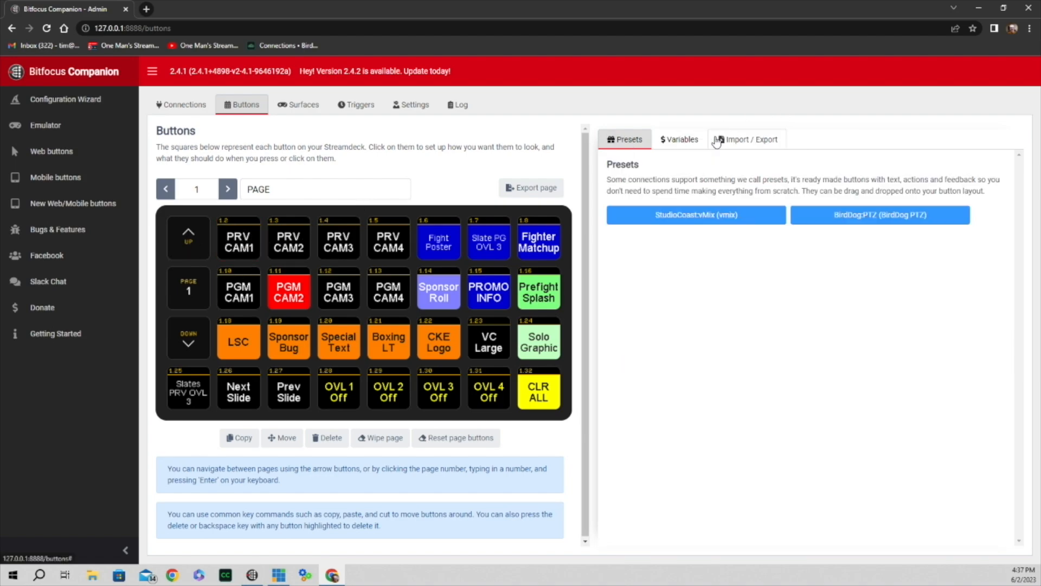
pyautogui.click(705, 215)
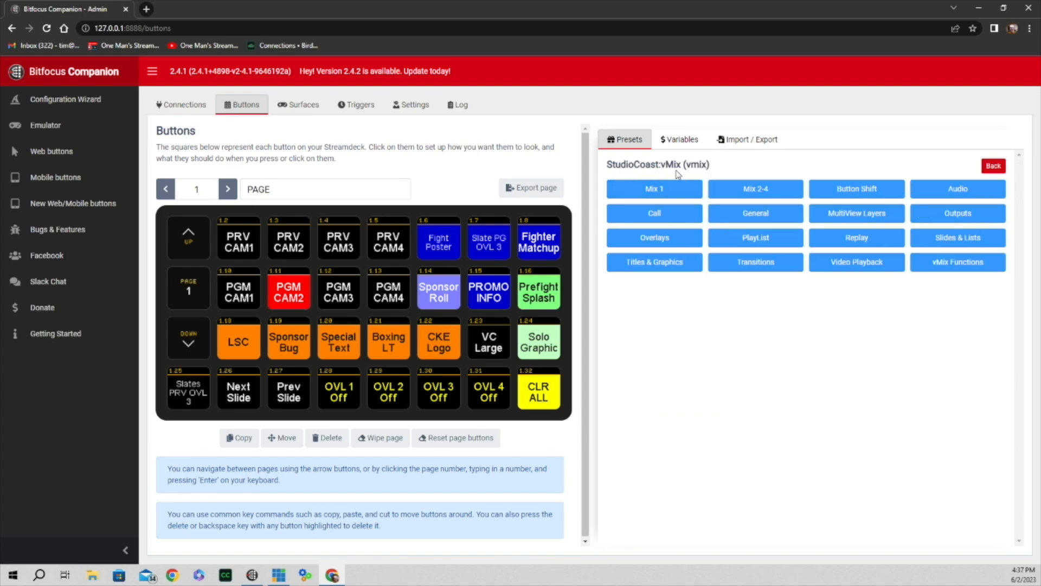
pyautogui.click(660, 194)
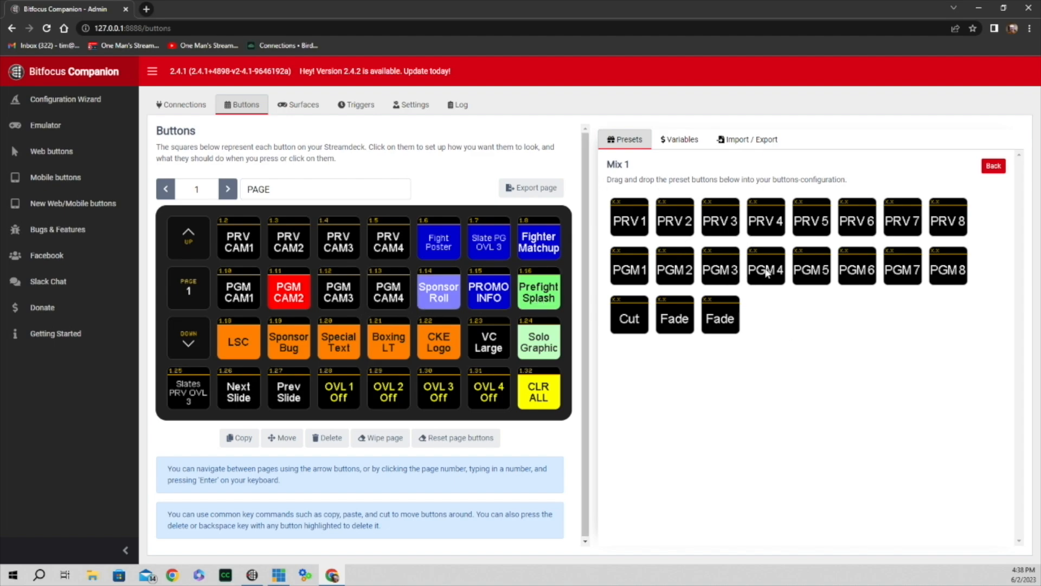
# Review the PRV CAM1 button's action and feedback, and the LSC button's overlay action
pyautogui.click(236, 240)
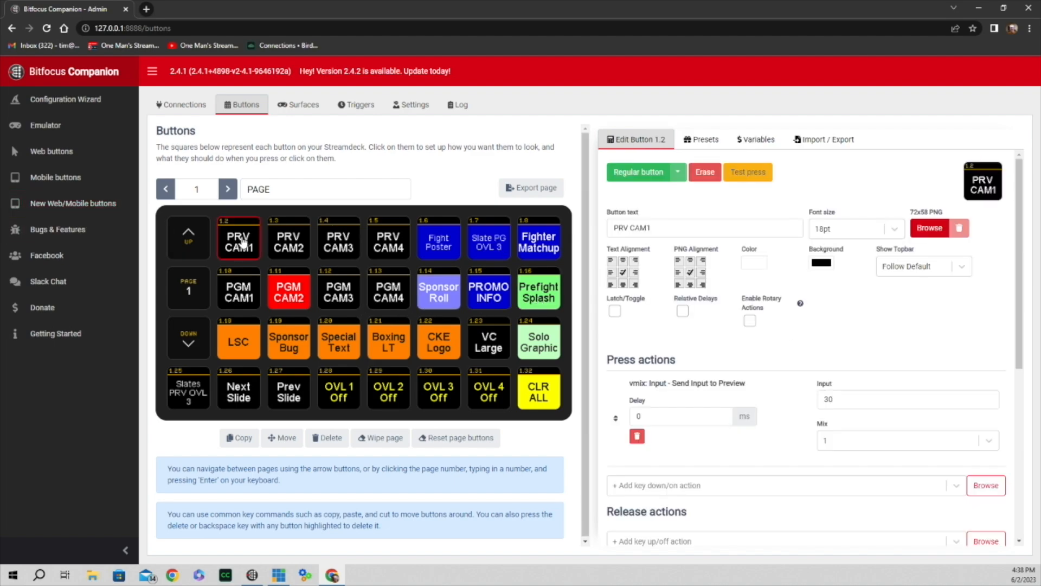
pyautogui.scroll(-3, 911, 340)
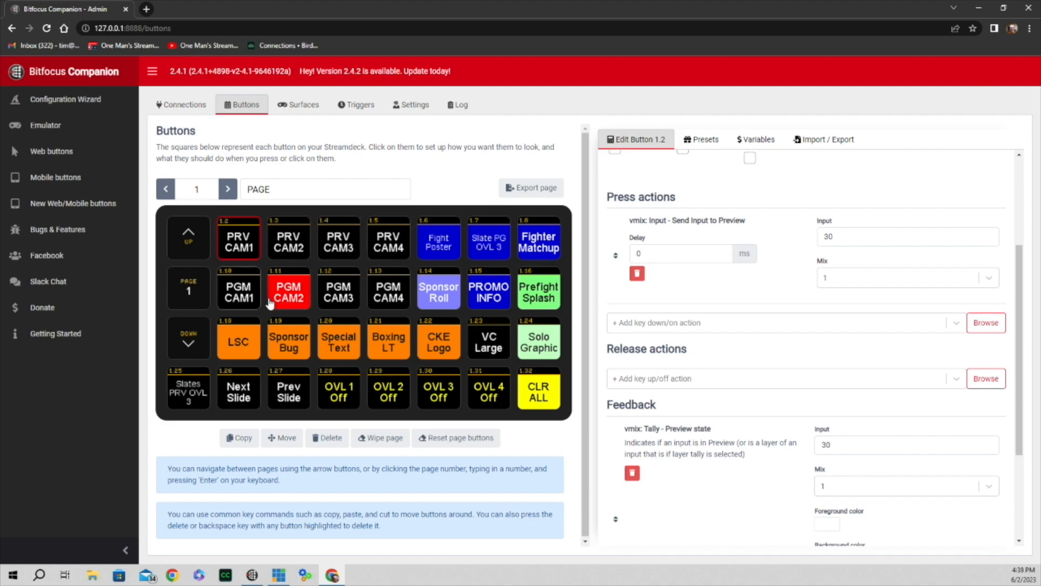
pyautogui.click(240, 340)
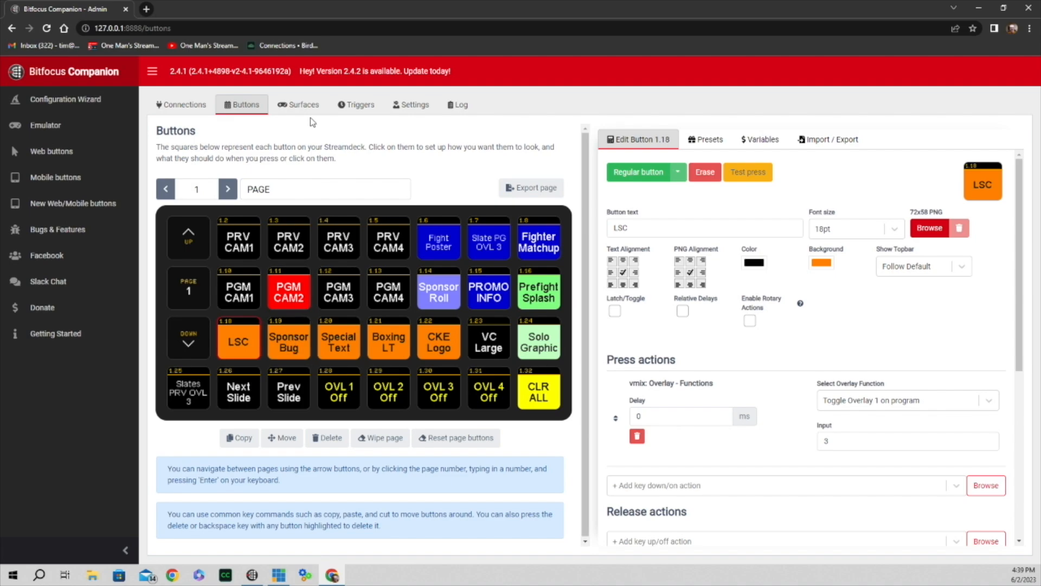
# Open the Overlays category of the StudioCoast vMix presets
pyautogui.click(711, 140)
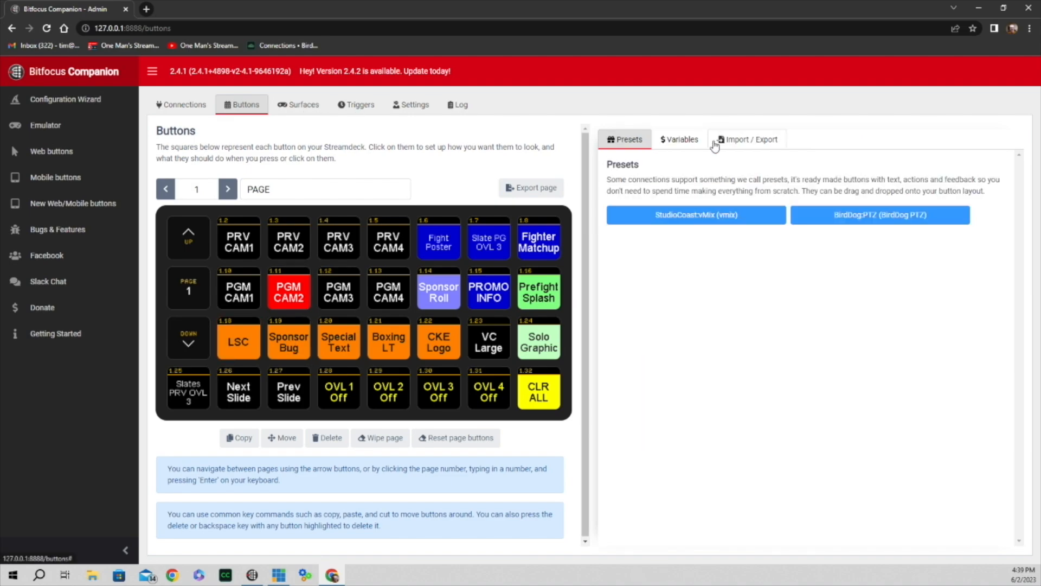
pyautogui.click(697, 216)
pyautogui.click(658, 240)
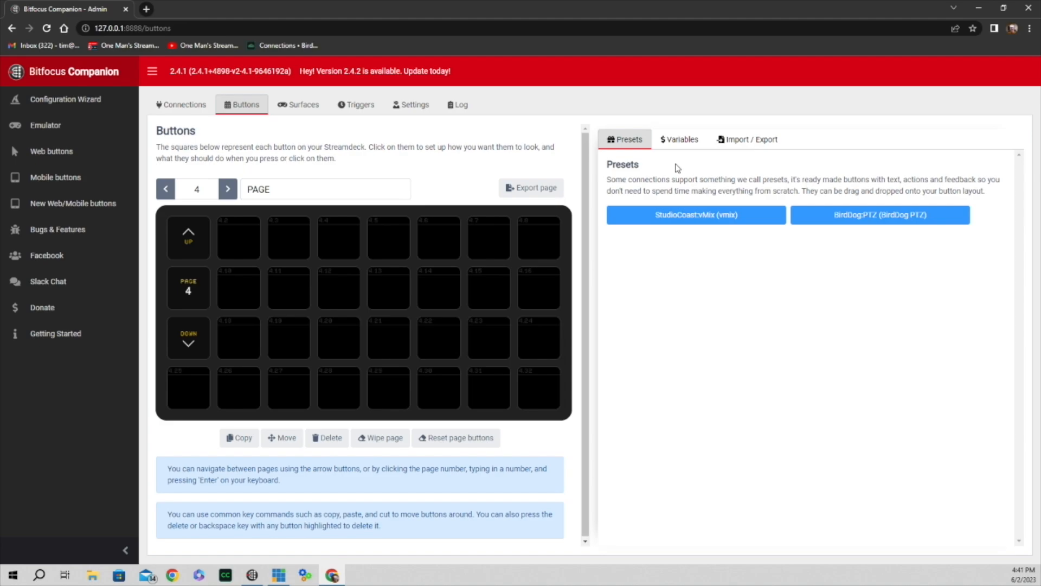
# Place the vMix PGM OVL 1 overlay preset on empty button 4.27 of page 4 and open it for editing
pyautogui.click(704, 219)
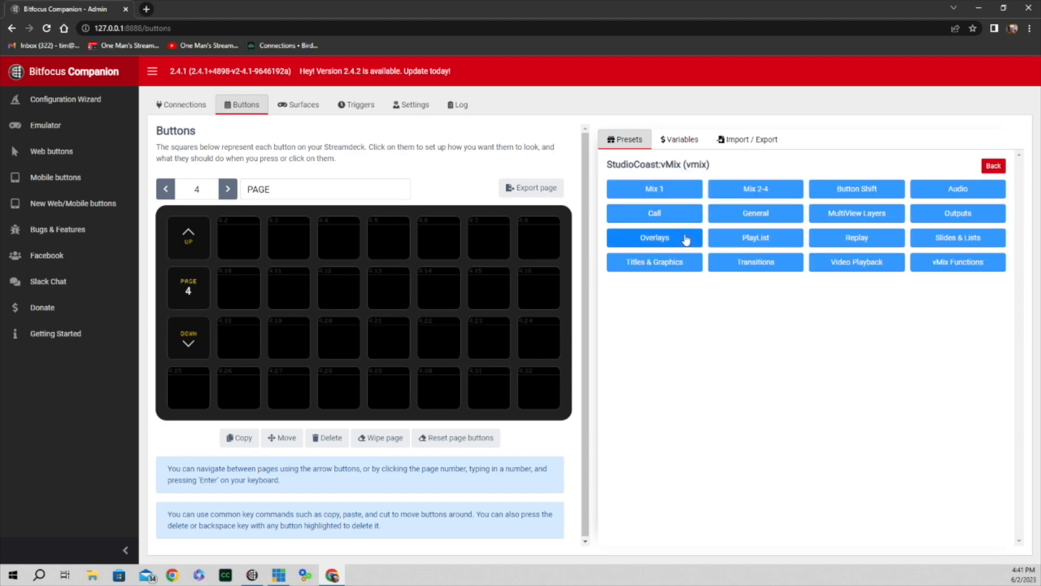
pyautogui.click(686, 239)
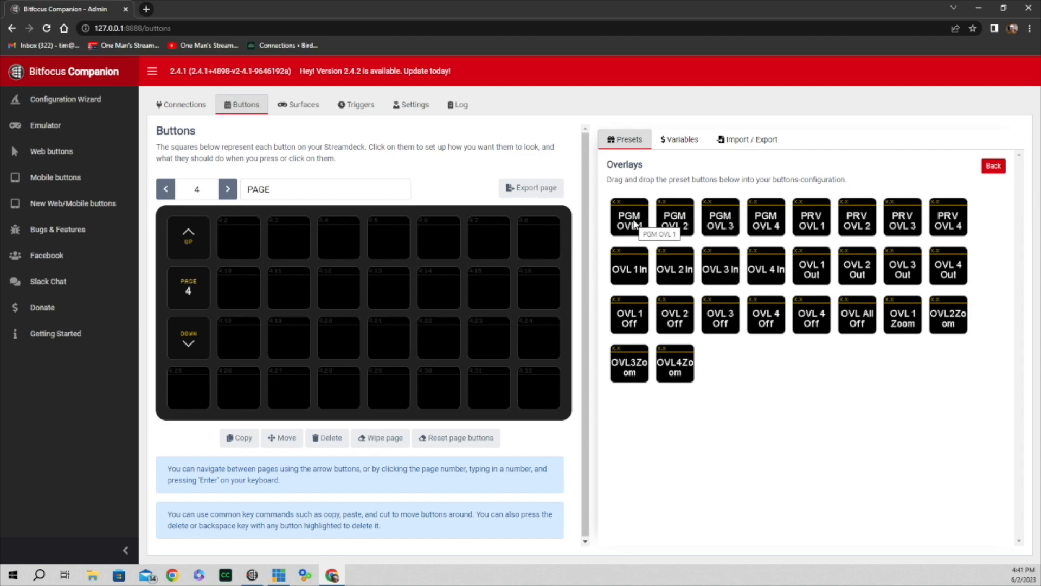
pyautogui.moveTo(634, 224); pyautogui.dragTo(293, 391)
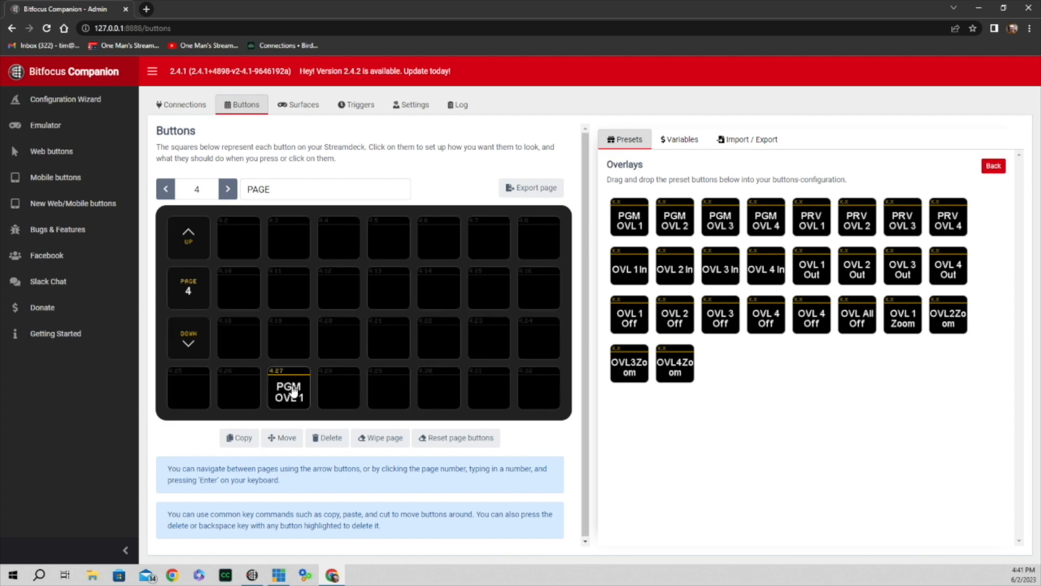
pyautogui.click(291, 389)
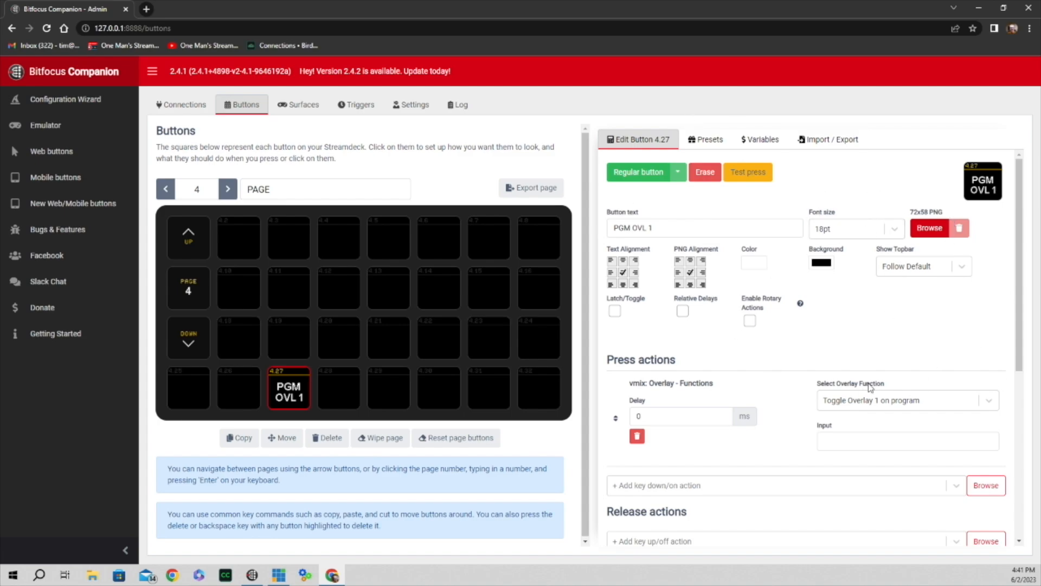
# Browse the overlay functions available for the PGM OVL 1 press action and keep Toggle Overlay 1 on program
pyautogui.scroll(-2, 763, 361)
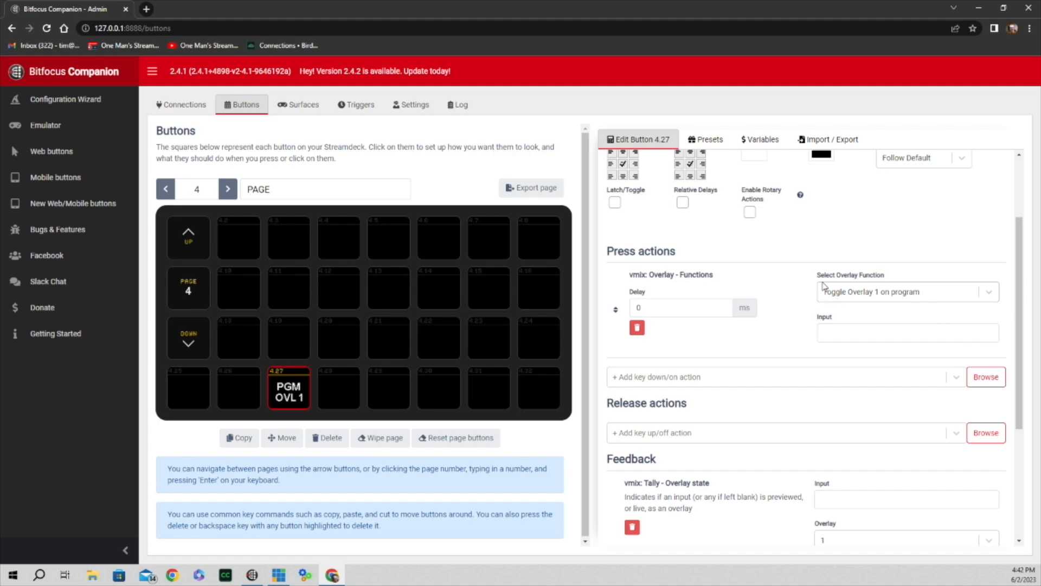
pyautogui.click(990, 295)
pyautogui.scroll(-5, 889, 411)
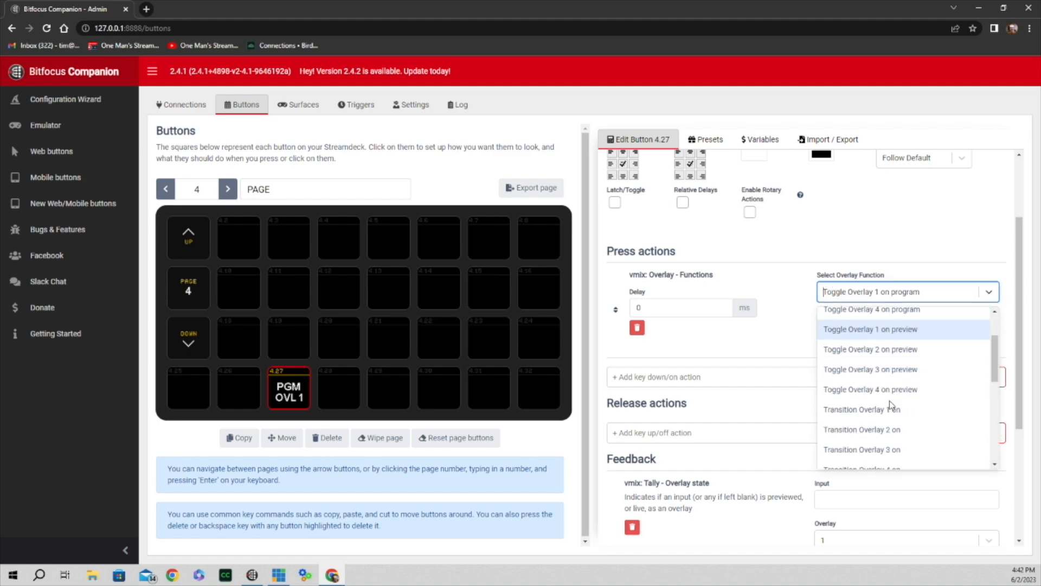
pyautogui.scroll(-3, 892, 406)
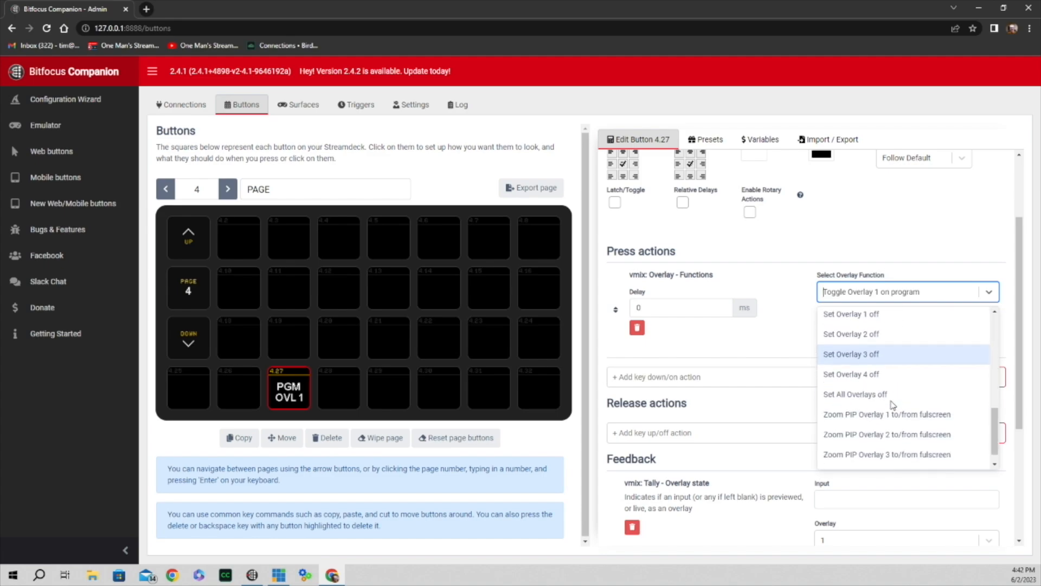
pyautogui.scroll(6, 895, 405)
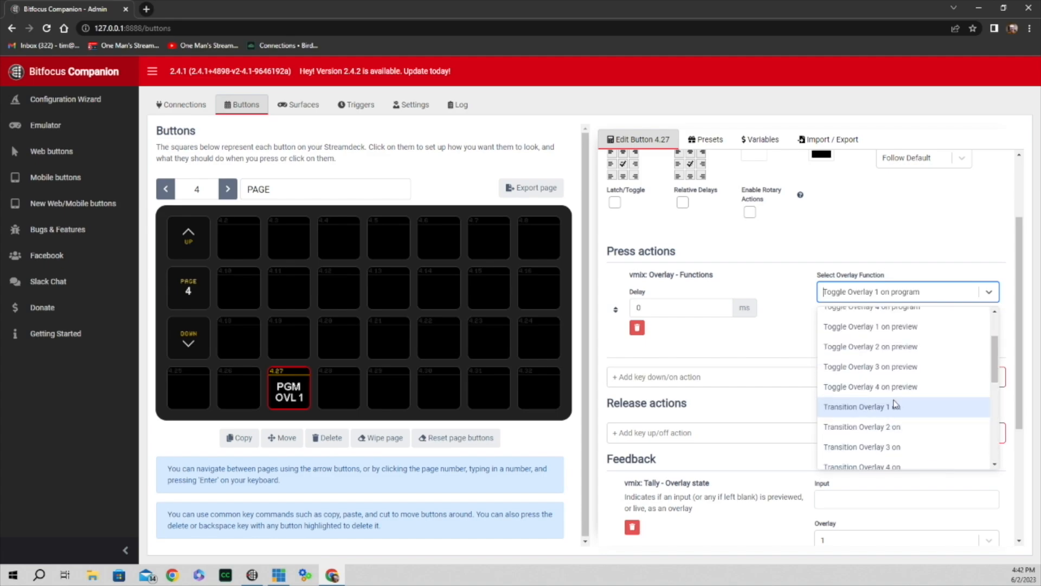
pyautogui.scroll(1, 889, 396)
pyautogui.scroll(1, 899, 441)
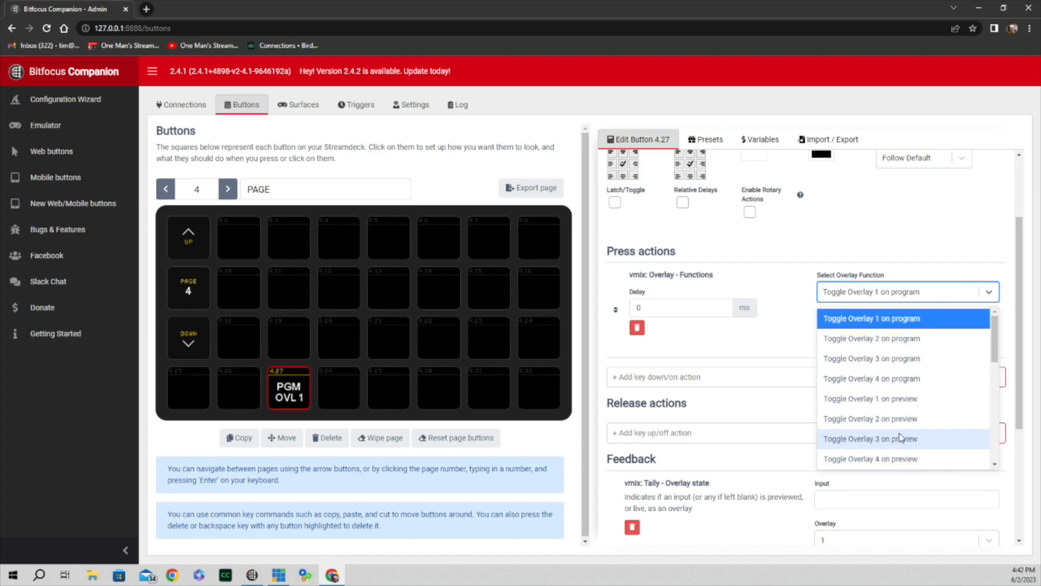
pyautogui.click(873, 322)
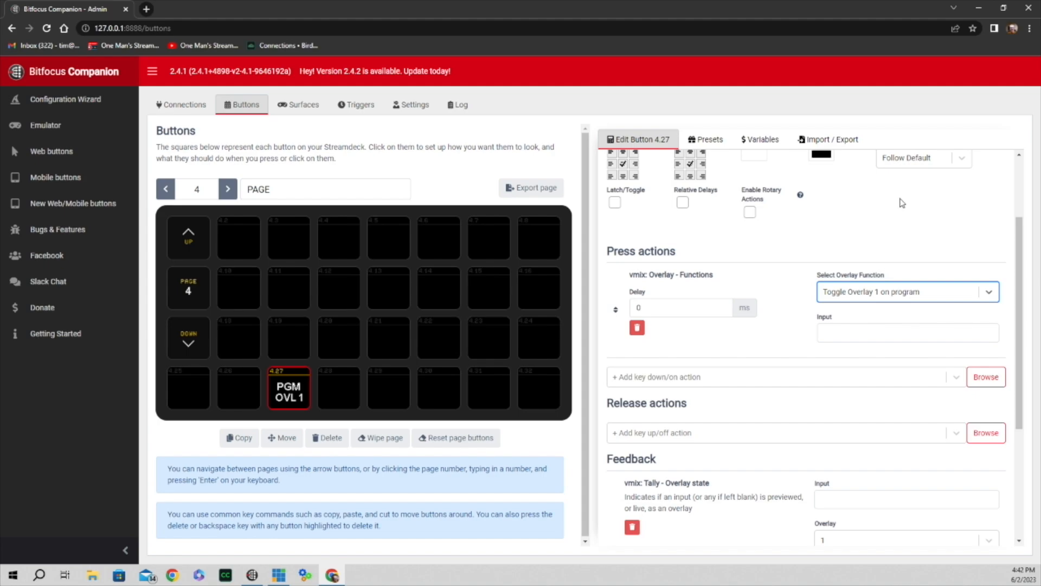
# Set the input to 36 in both the press action and the overlay tally feedback of button 4.27
pyautogui.click(855, 335)
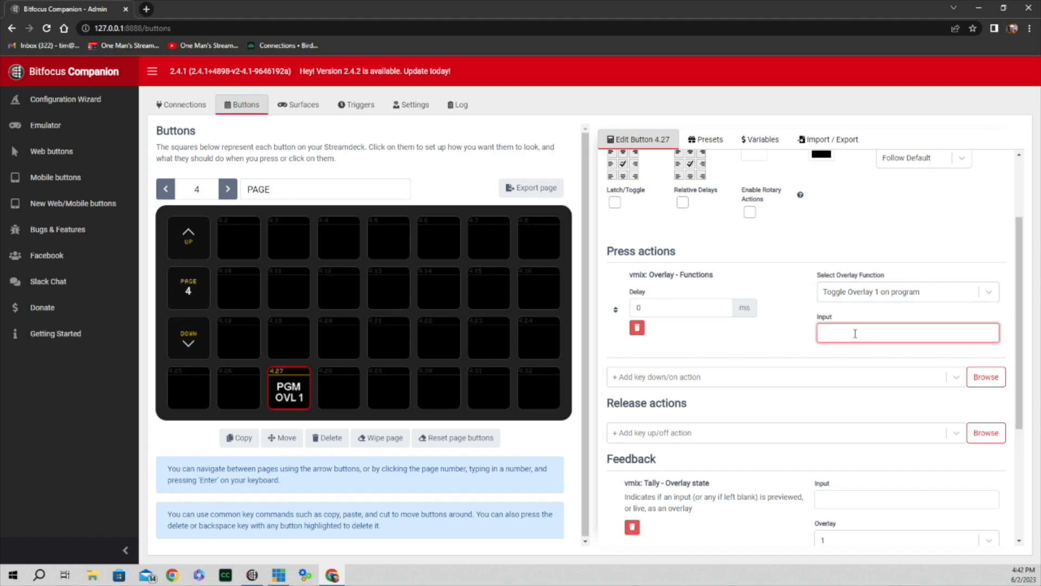
pyautogui.write('36')
pyautogui.scroll(-2, 825, 432)
pyautogui.click(831, 392)
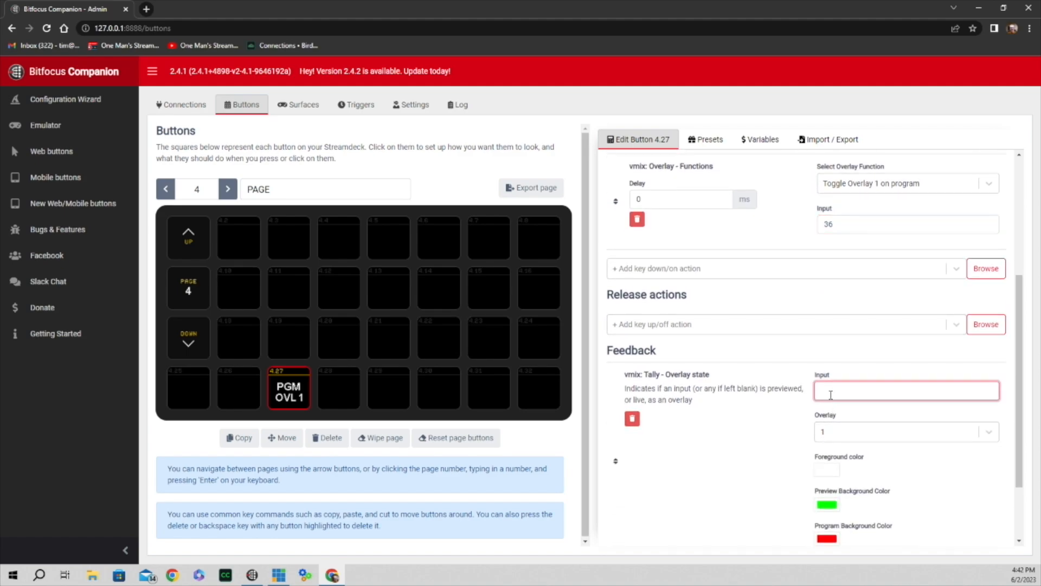
pyautogui.write('36')
pyautogui.scroll(4, 781, 347)
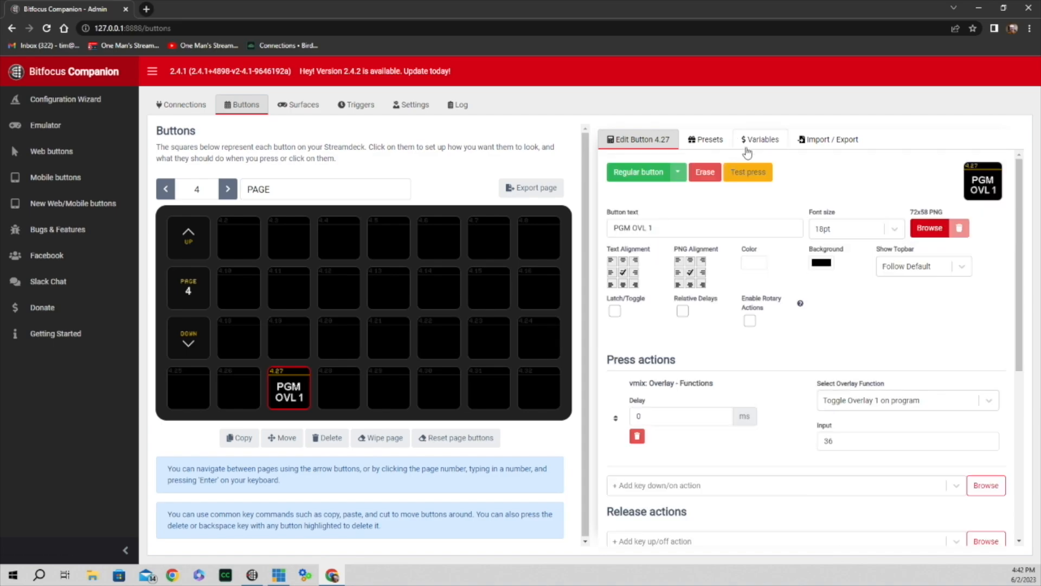
# Test the PGM OVL 1 button twice to toggle its overlay on and off
pyautogui.click(756, 174)
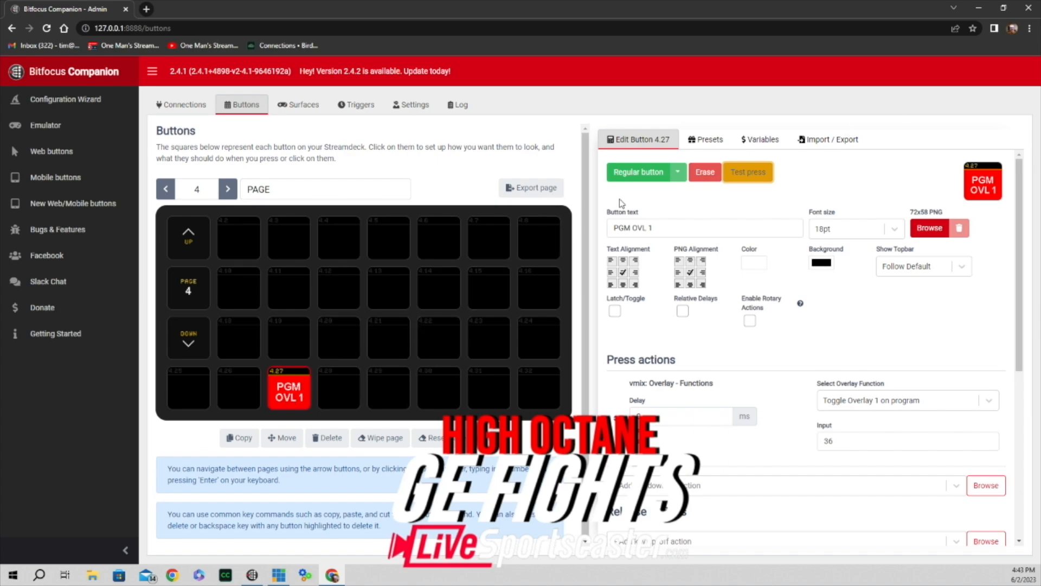
pyautogui.click(753, 177)
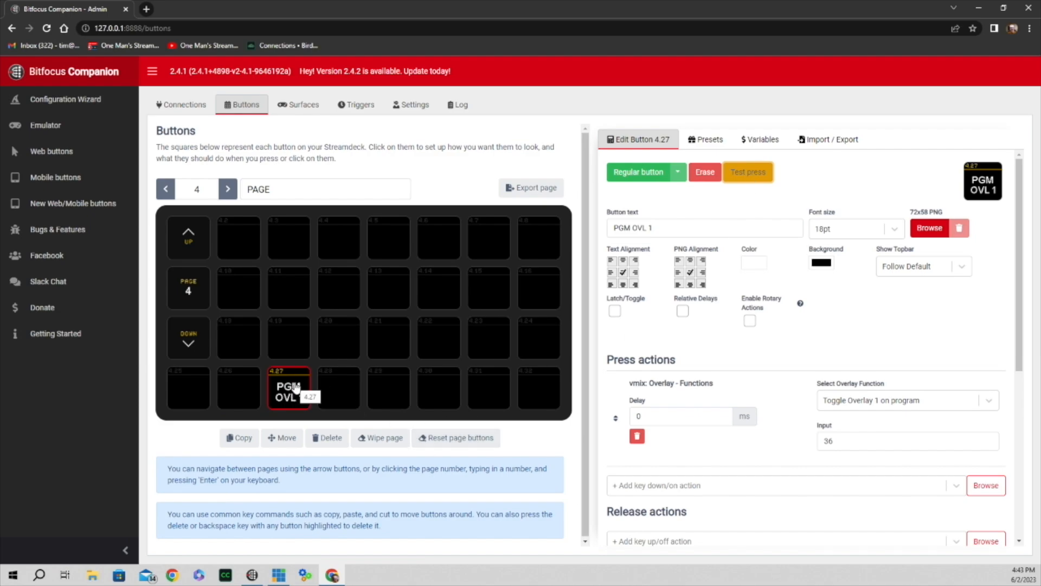
# Delete the PGM OVL 1 button 4.27 from page 4, clearing its style and actions
pyautogui.click(296, 388)
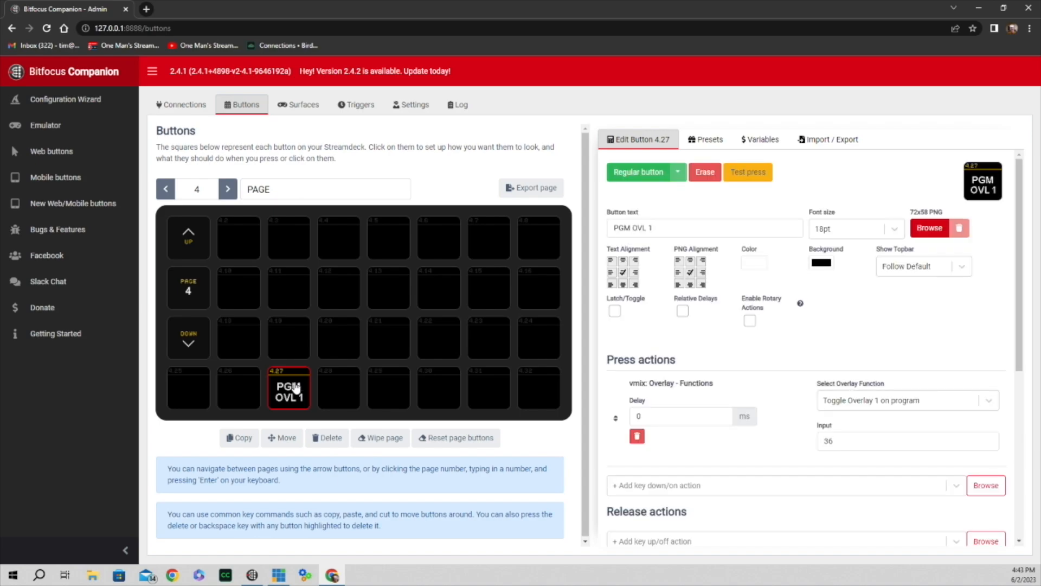
pyautogui.click(296, 390)
pyautogui.click(328, 438)
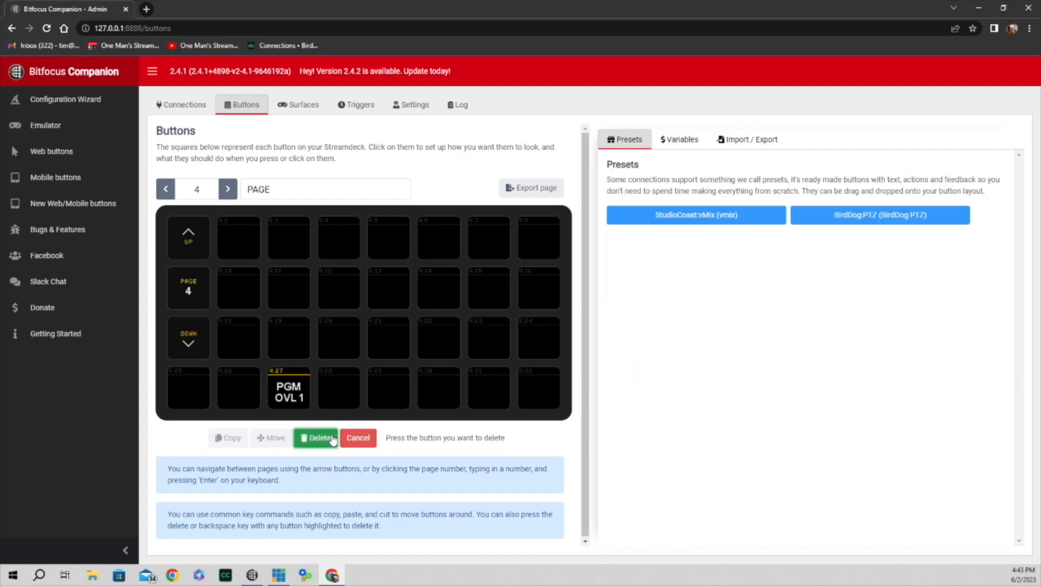
pyautogui.click(286, 389)
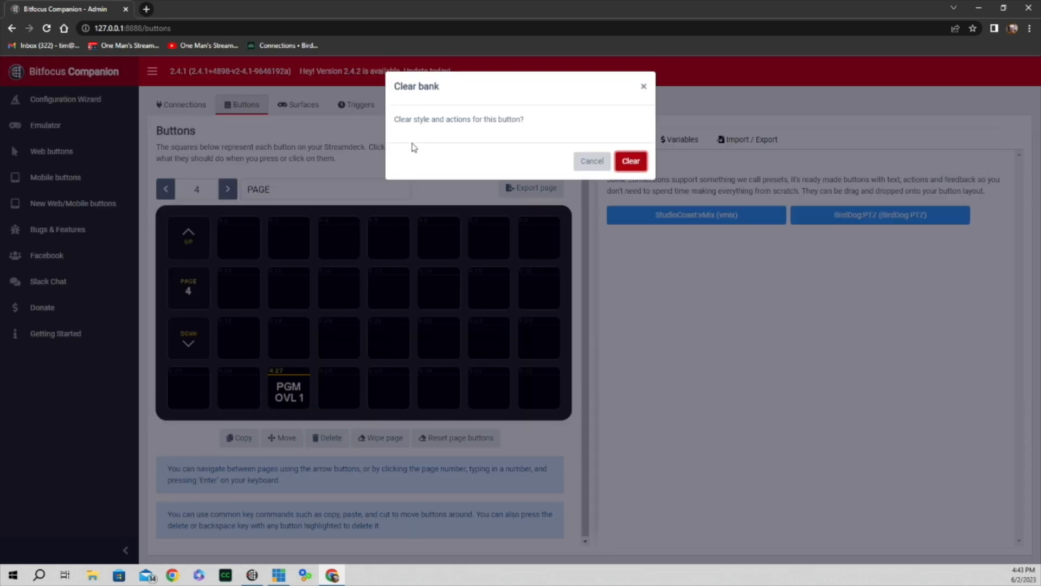
pyautogui.click(635, 162)
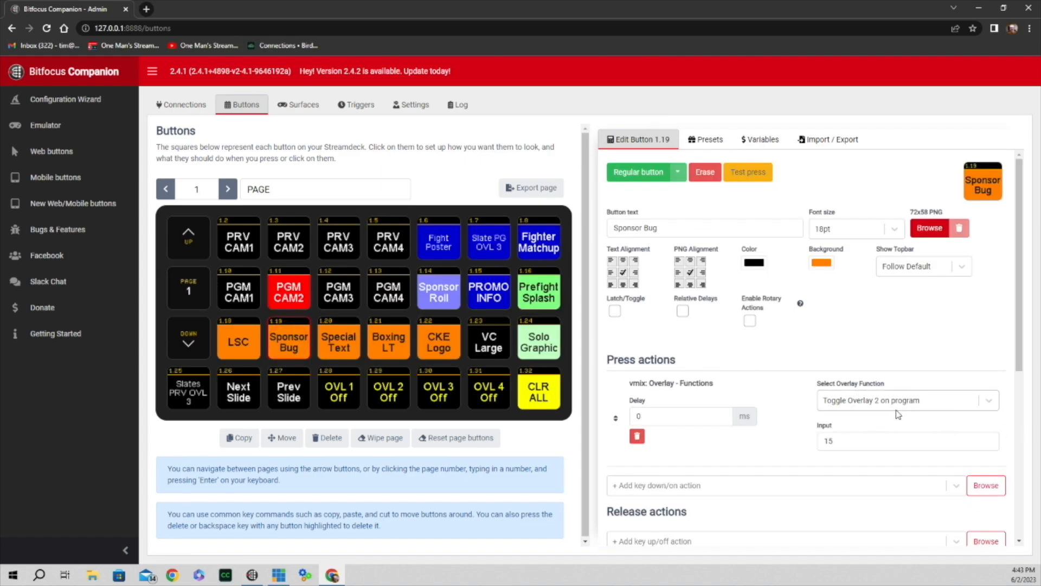
# Bring up the StudioCoast vMix Overlays presets alongside the page 1 buttons
pyautogui.click(703, 141)
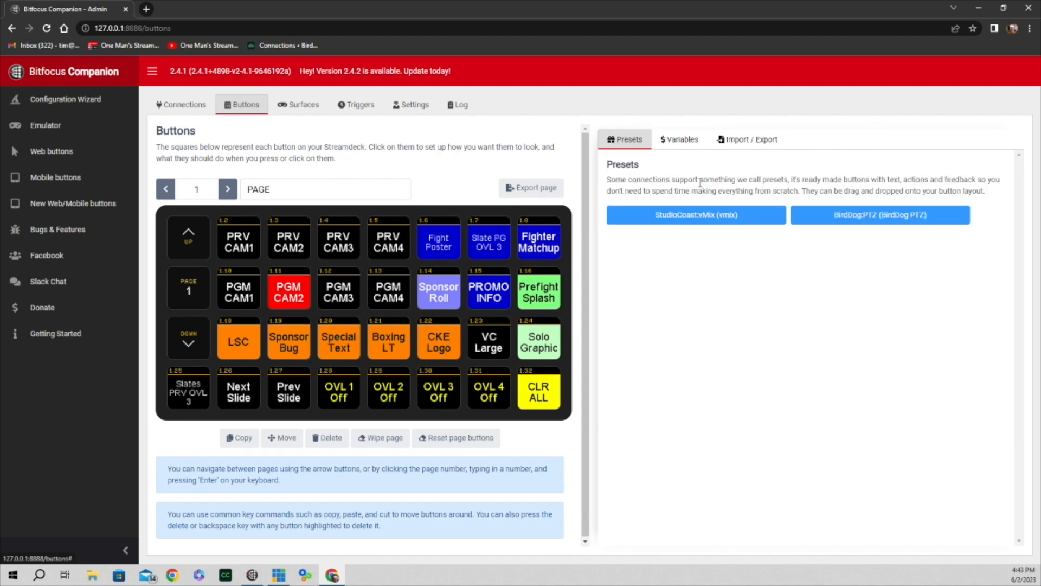
pyautogui.click(712, 227)
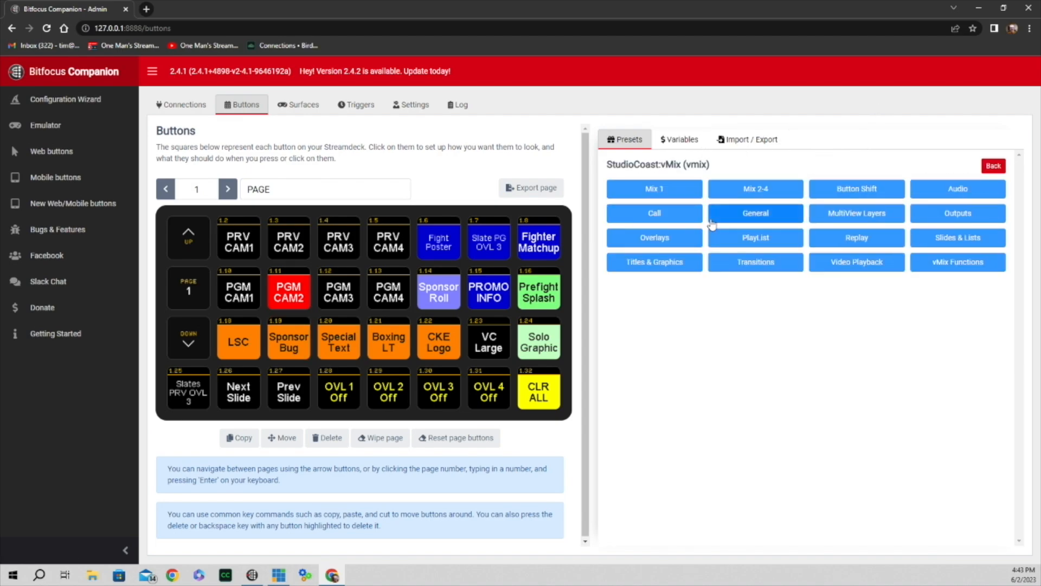
pyautogui.click(666, 239)
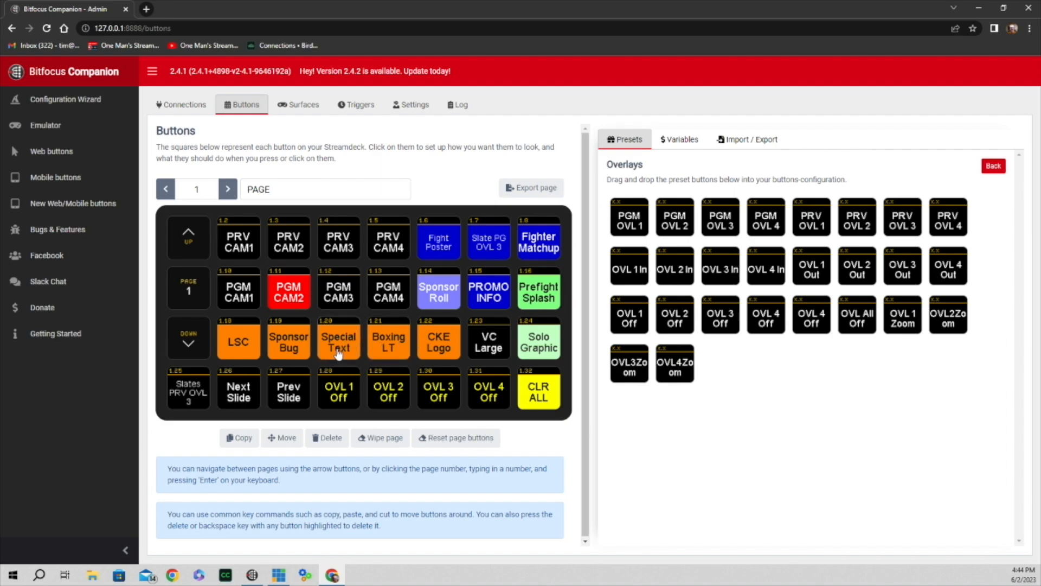
# Review the Sponsor Bug button's press action and feedback, and test it twice to toggle its overlay on and off
pyautogui.click(296, 347)
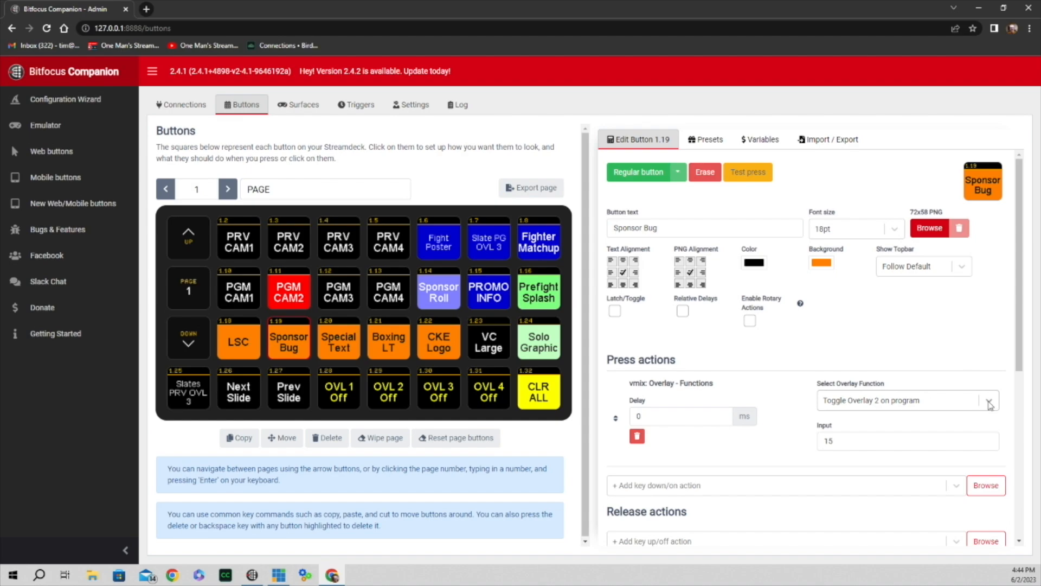
pyautogui.scroll(-2, 873, 379)
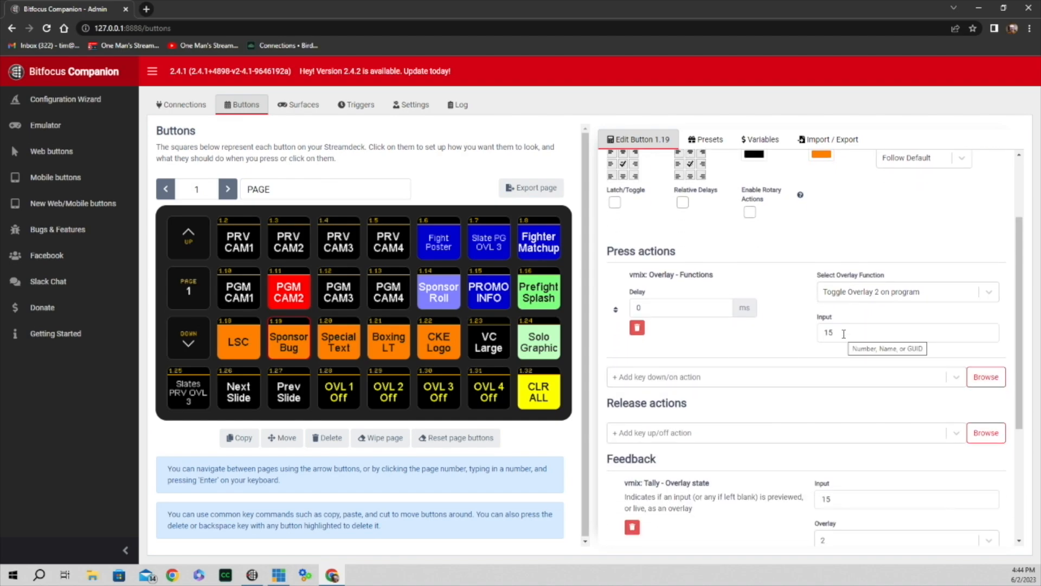
pyautogui.scroll(-4, 830, 490)
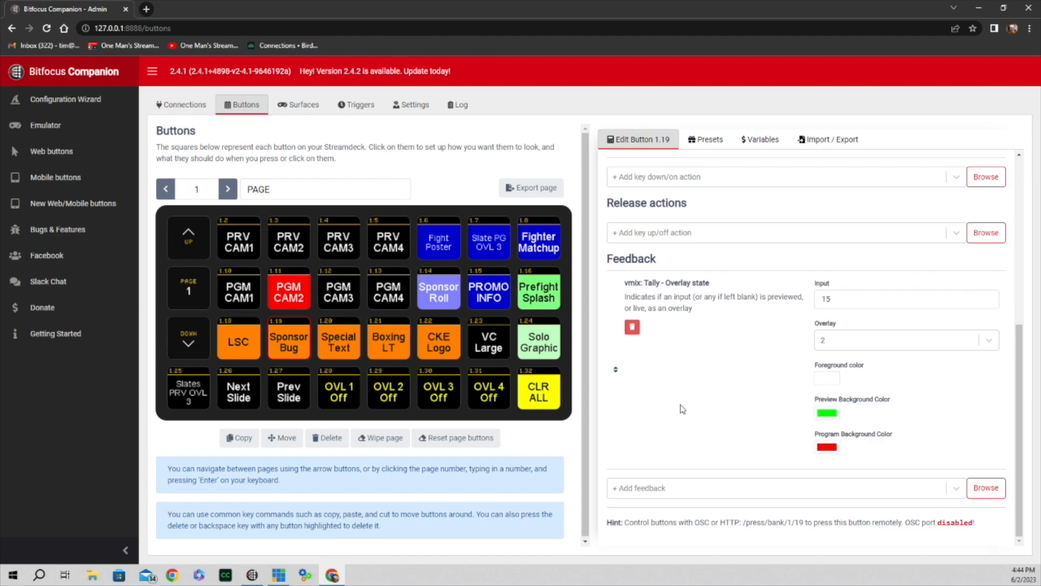
pyautogui.click(297, 340)
pyautogui.click(752, 178)
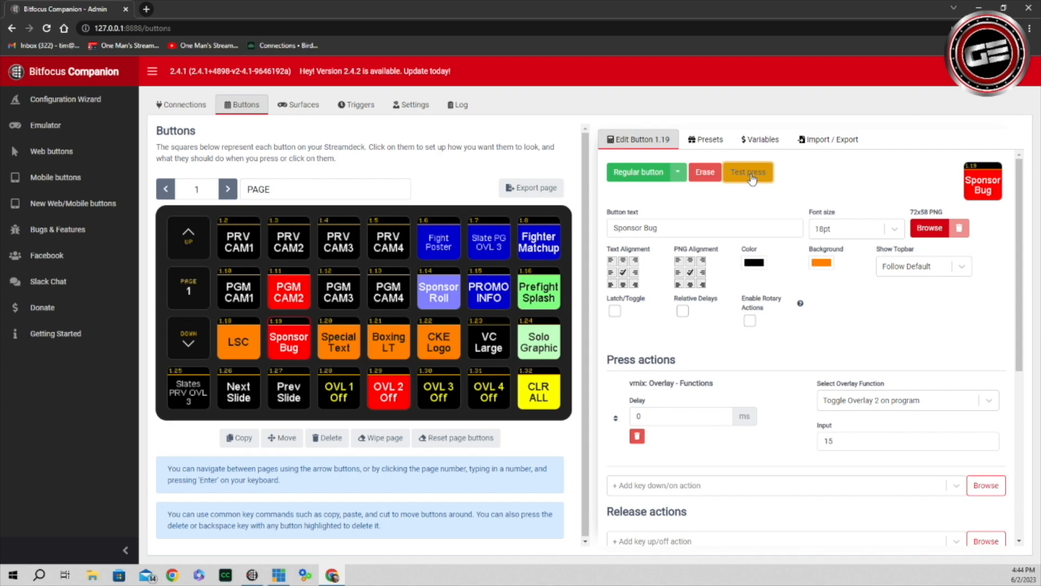
pyautogui.click(751, 178)
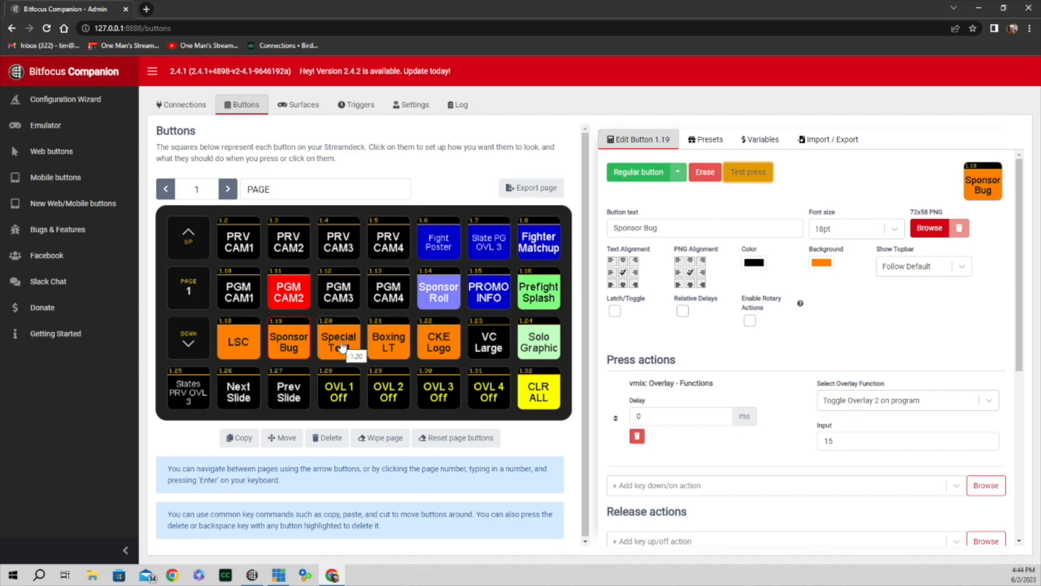
# Review the Special Text button's press action and feedback, check the overlay choices for the tally, and keep overlay 3
pyautogui.click(342, 347)
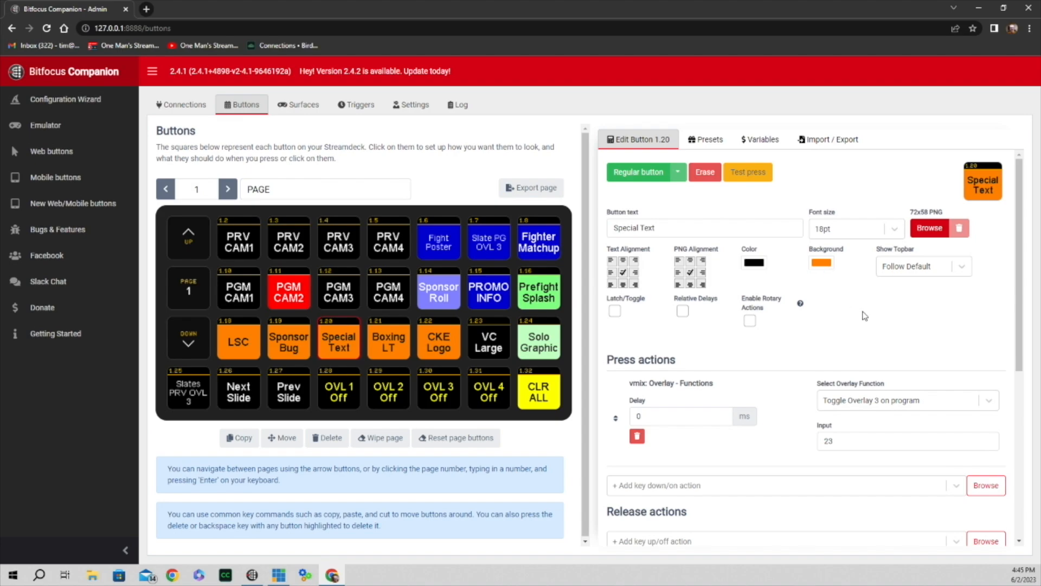
pyautogui.scroll(-3, 864, 315)
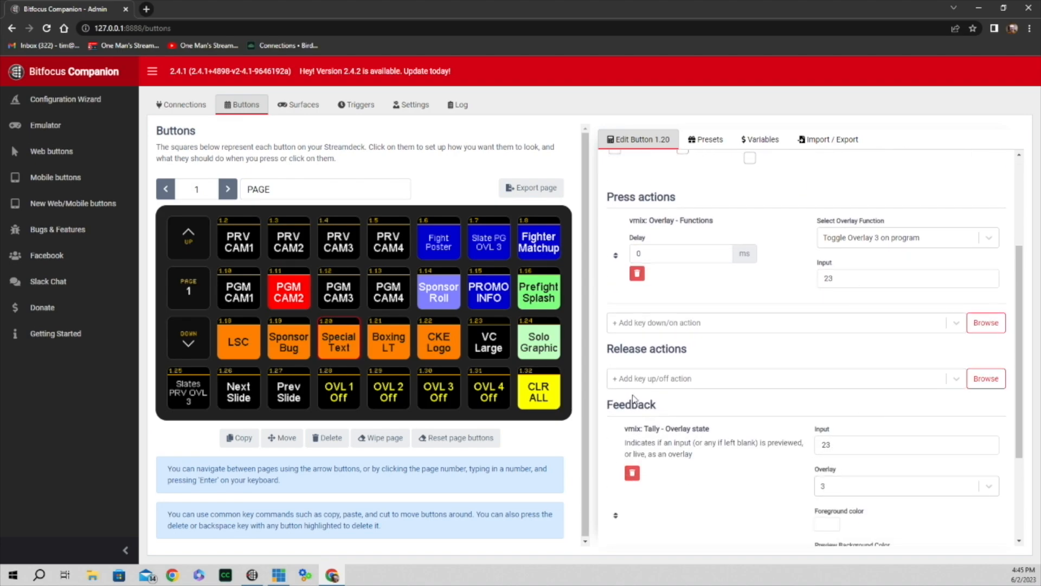
pyautogui.scroll(-1, 868, 426)
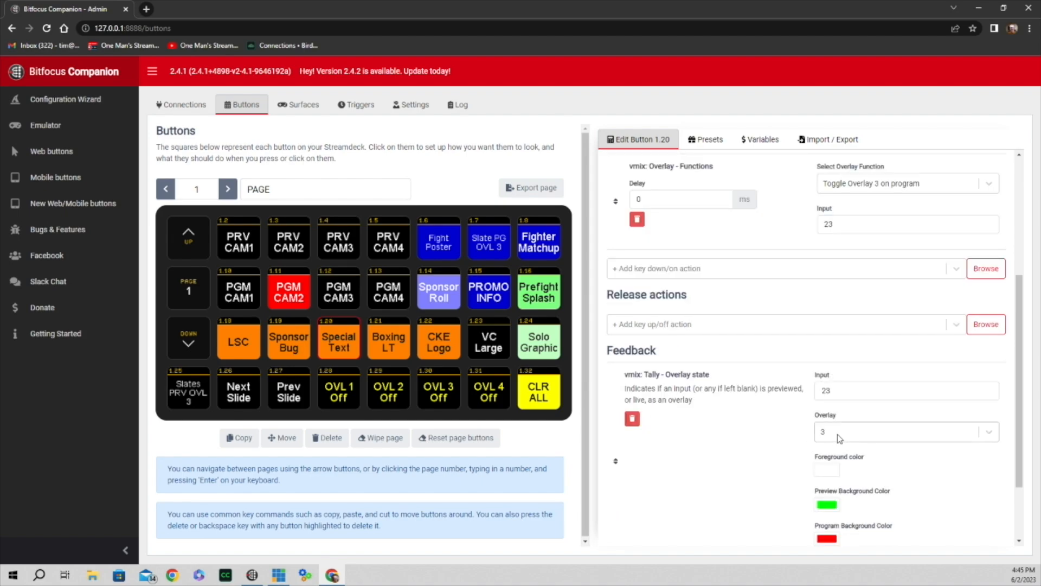
pyautogui.click(988, 433)
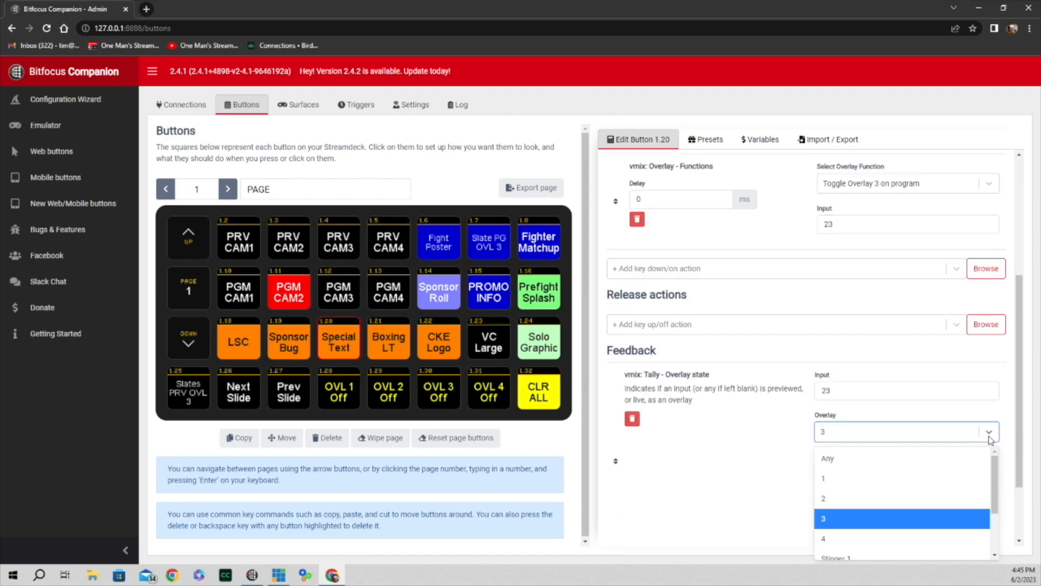
pyautogui.click(849, 521)
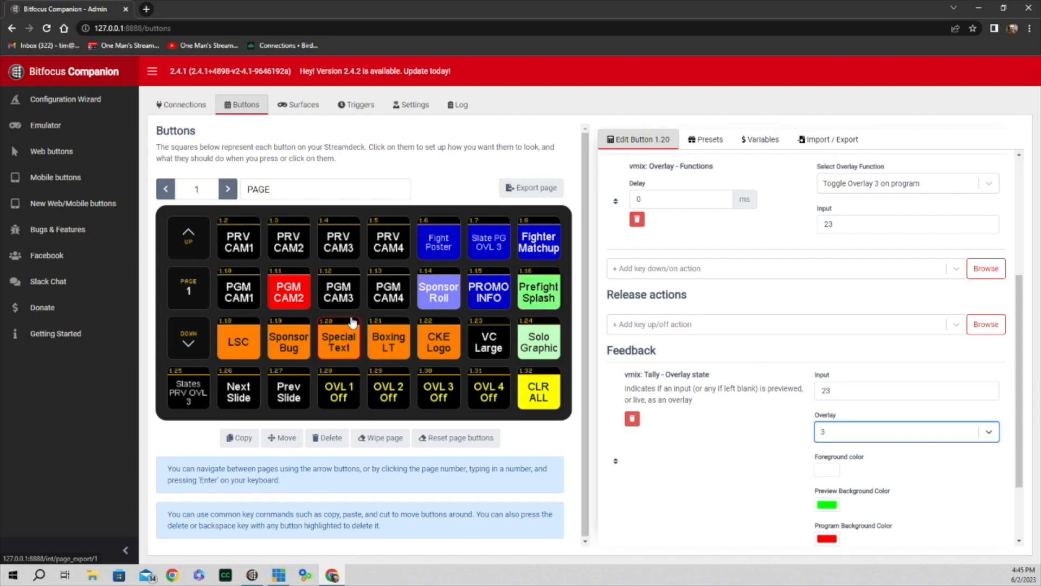
# Test the Special Text button twice to toggle its commentary graphic on and off
pyautogui.click(339, 342)
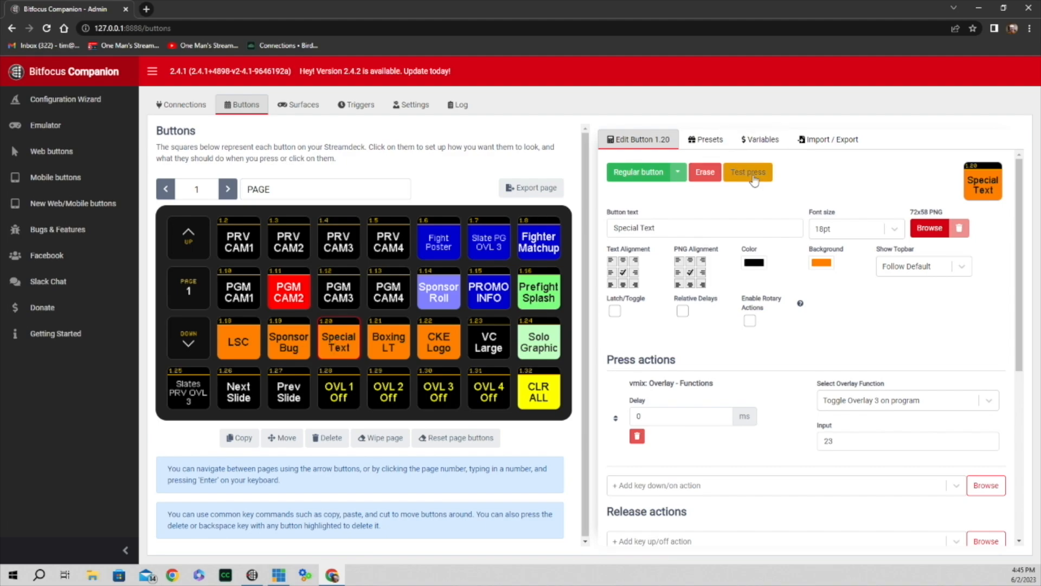
pyautogui.click(754, 179)
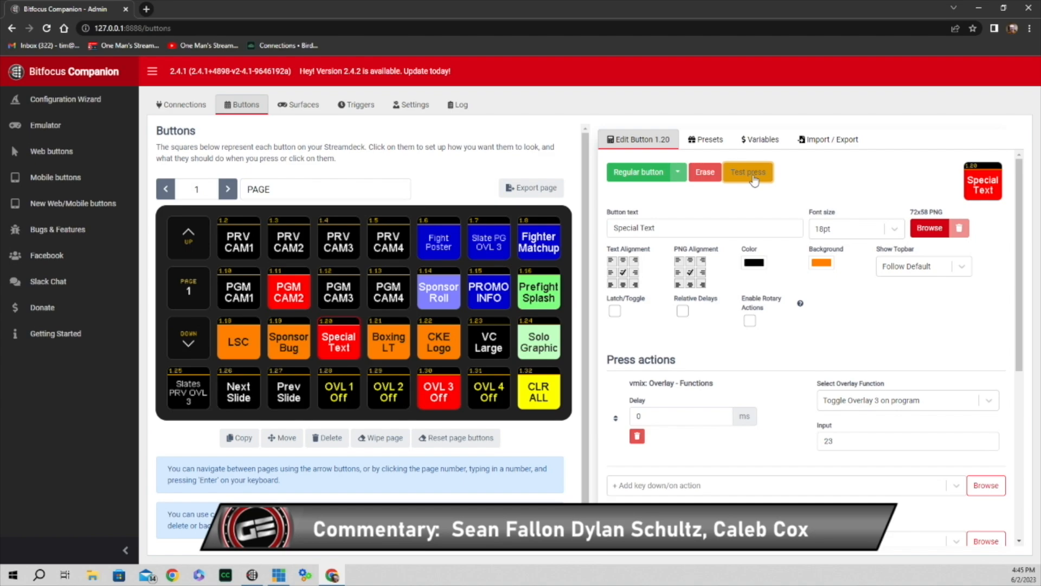
pyautogui.click(753, 179)
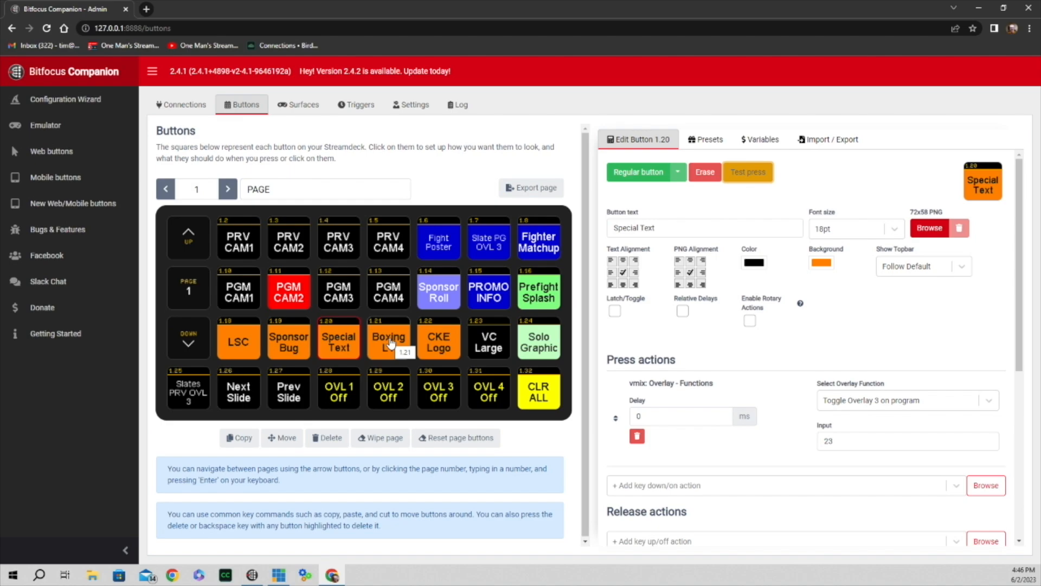
# Open the Boxing LT button and test it twice to toggle its lower third on and off
pyautogui.click(391, 343)
pyautogui.click(753, 173)
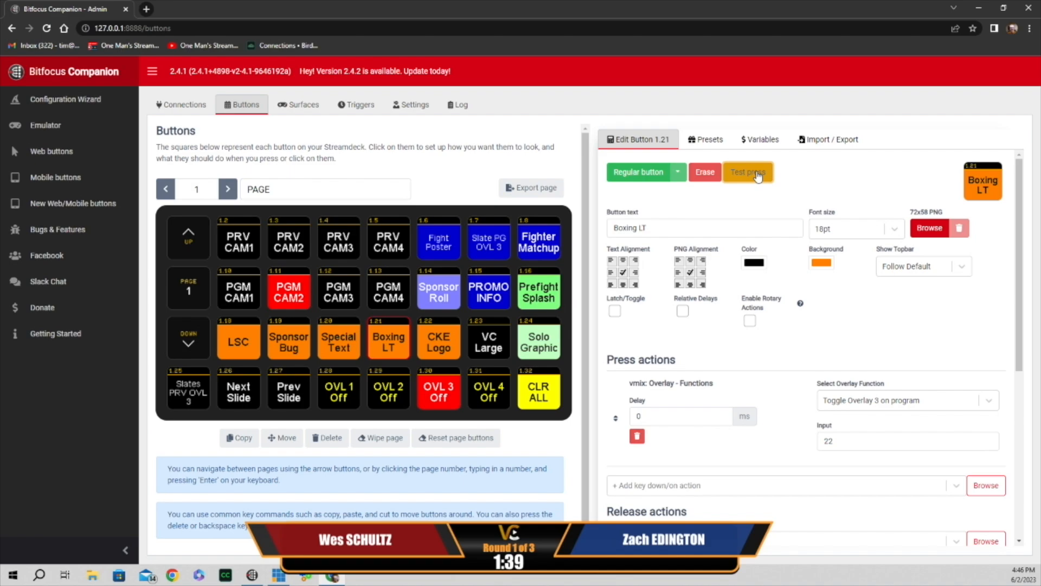
pyautogui.click(759, 174)
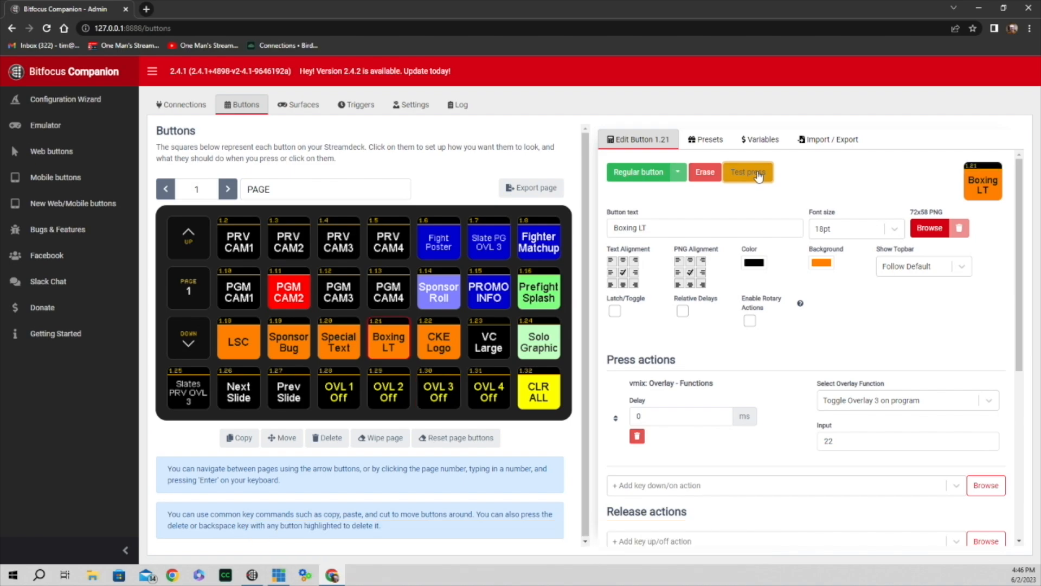
# Review the CKE Logo button's overlay press action and its tally feedback
pyautogui.click(442, 342)
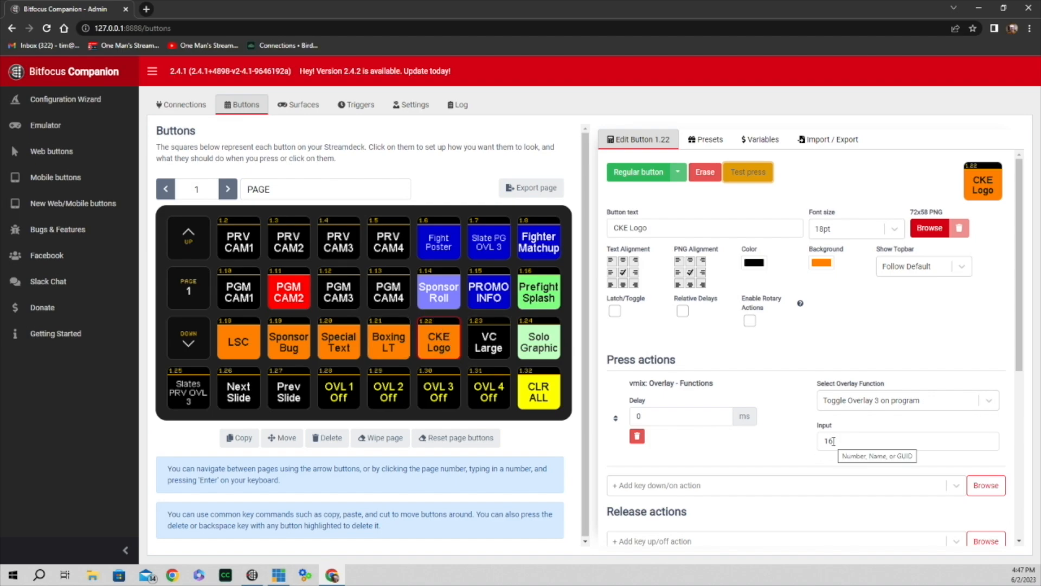
pyautogui.scroll(-4, 833, 441)
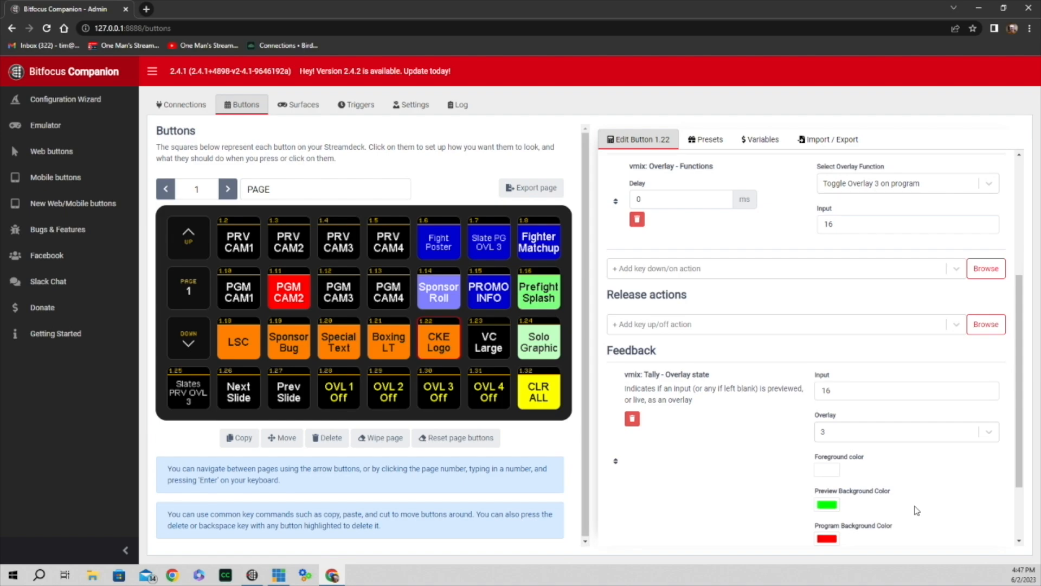
# Compare the CKE Logo button's overlay function with the overlay set in its tally feedback
pyautogui.scroll(1, 917, 511)
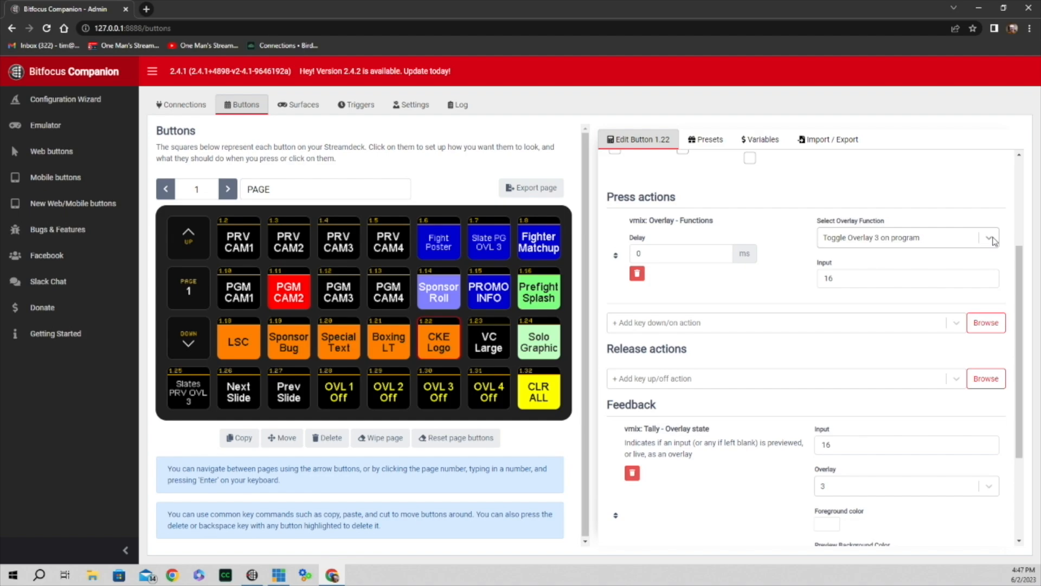
pyautogui.scroll(-3, 992, 271)
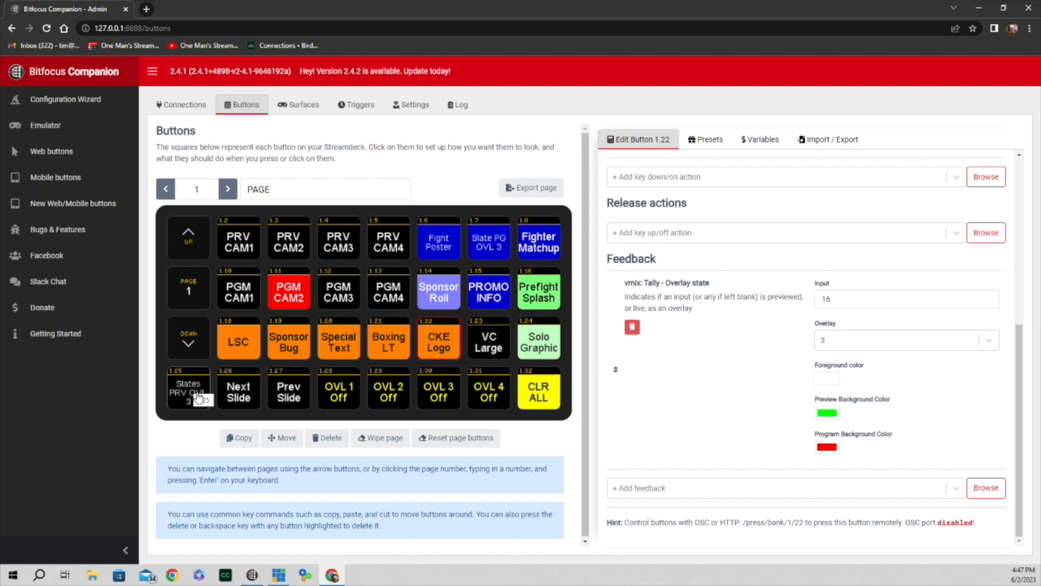
# Open the Slates PRV OVL 3 button, keep Toggle Overlay 3 on preview as its function, and test it
pyautogui.click(193, 396)
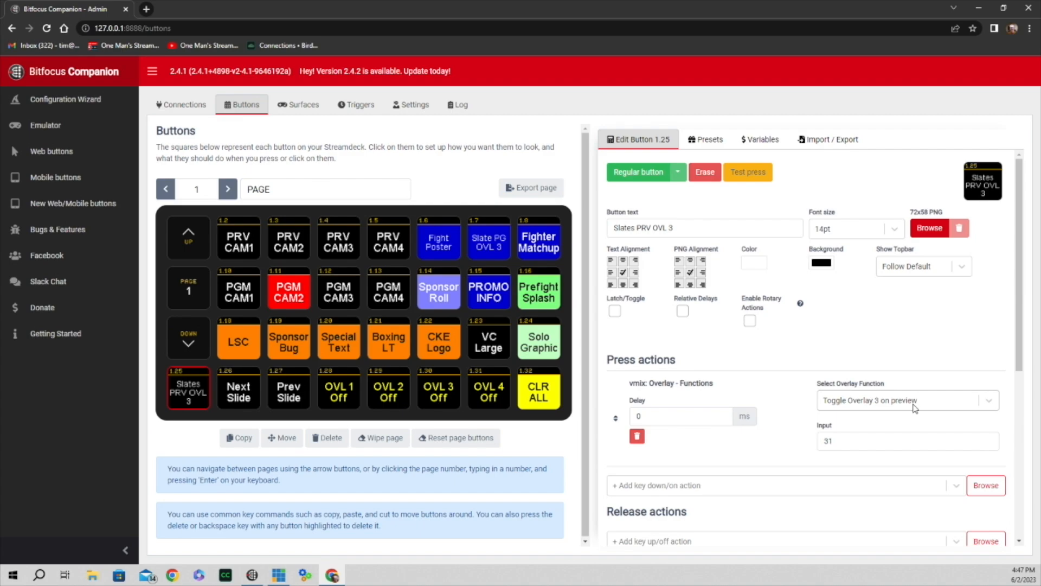
pyautogui.click(993, 407)
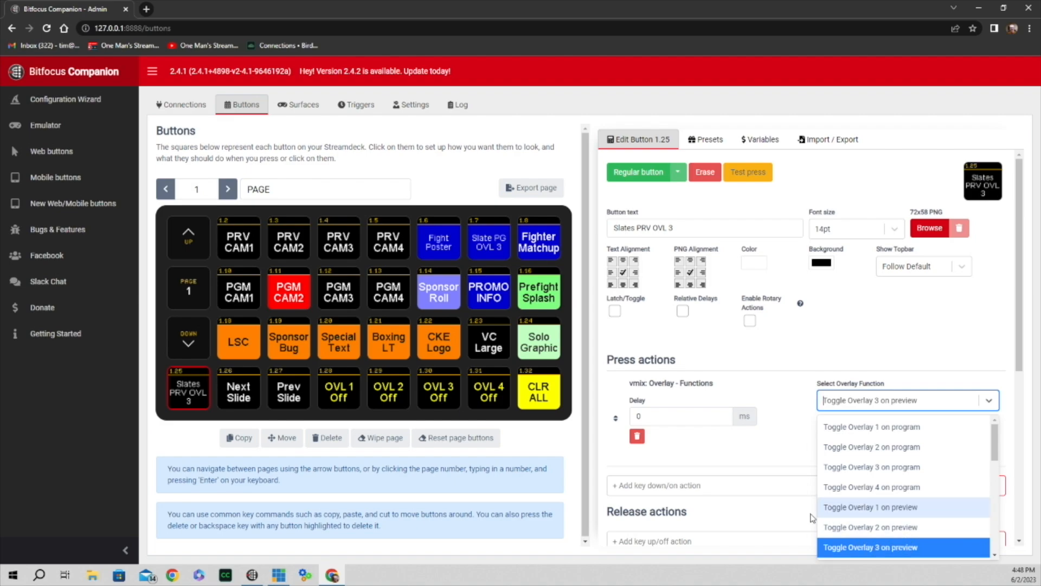
pyautogui.click(875, 547)
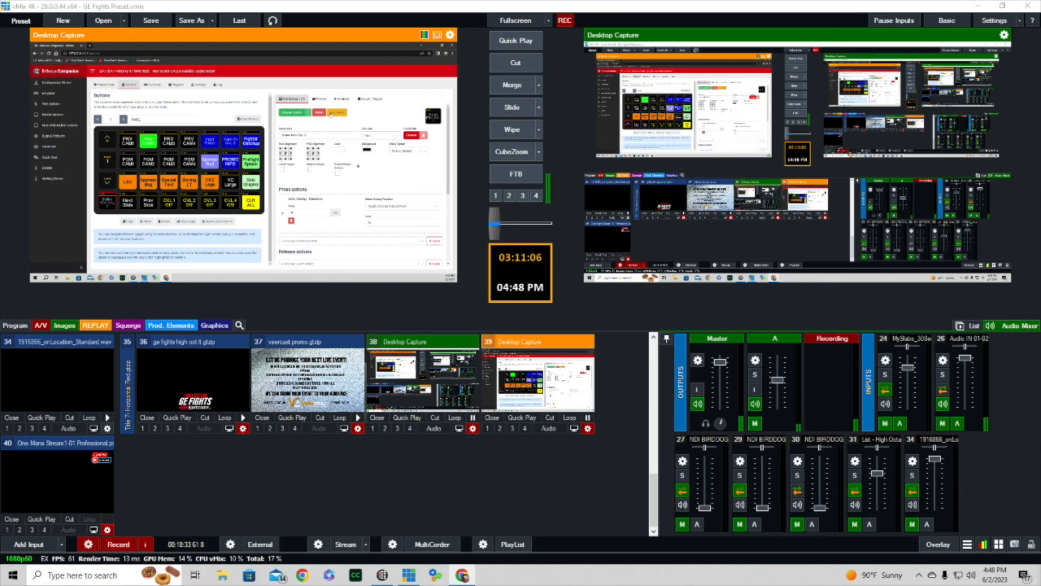
pyautogui.click(338, 112)
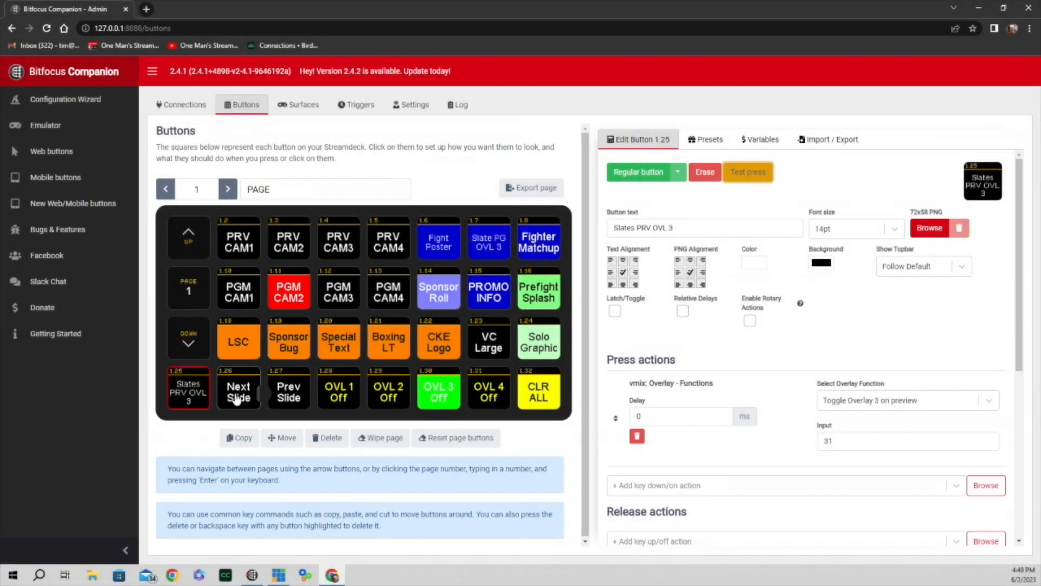
# Open the Next Slide button, and examine the Next Title and Prev Title presets among vMix's Titles & Graphics presets
pyautogui.click(237, 399)
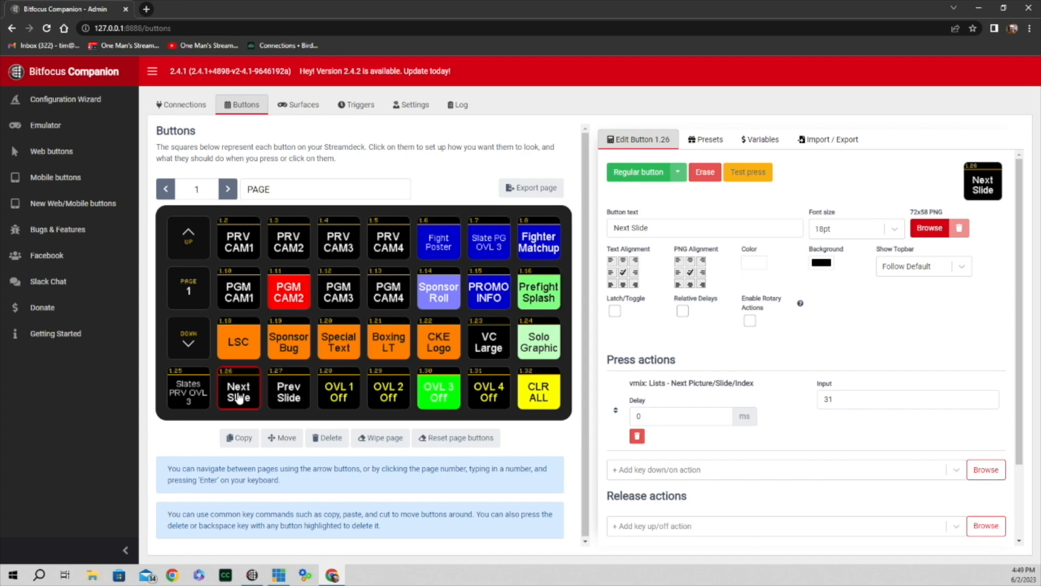
pyautogui.click(700, 140)
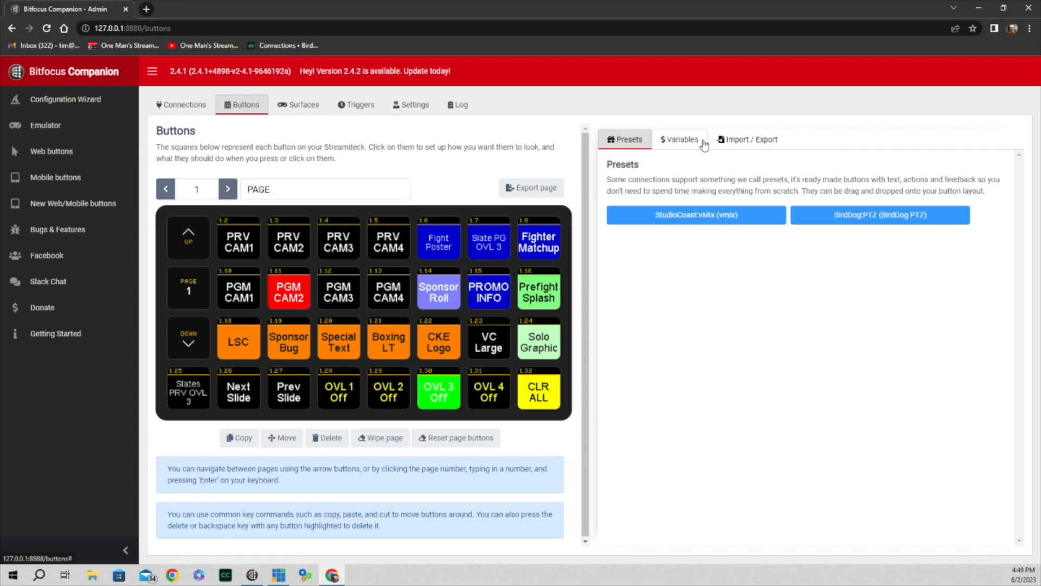
pyautogui.click(717, 216)
pyautogui.click(664, 264)
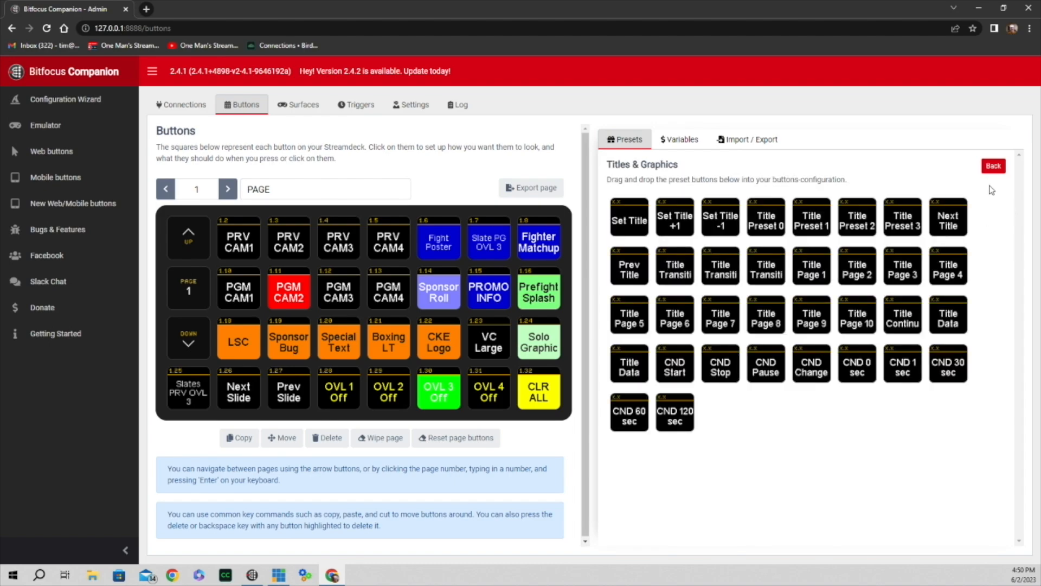
pyautogui.click(956, 223)
pyautogui.click(617, 277)
# Return to the Next Slide button and review its Next Picture/Slide/Index press action, target input and feedback section
pyautogui.click(240, 397)
pyautogui.click(241, 400)
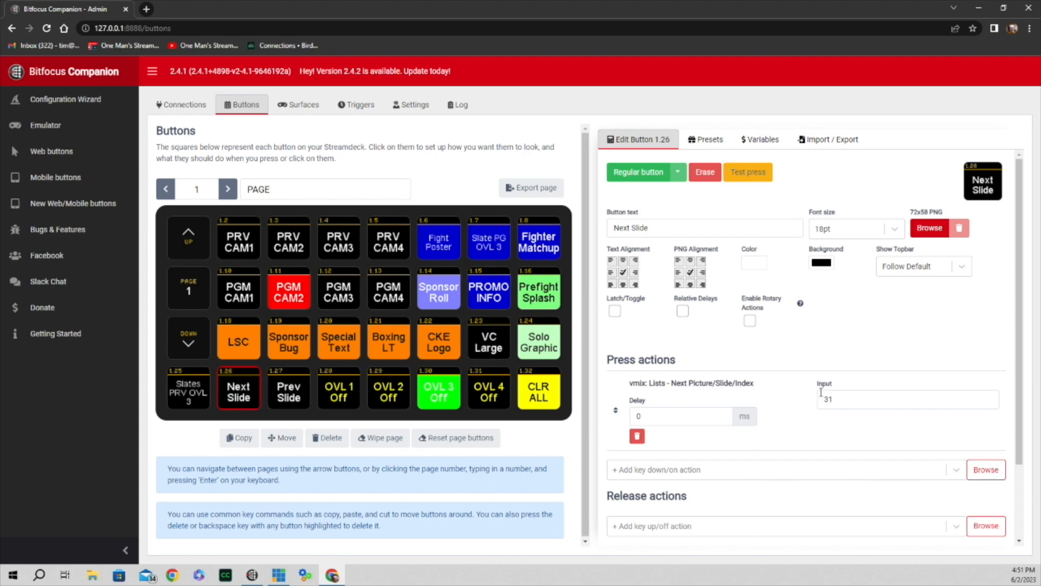
pyautogui.scroll(-2, 837, 399)
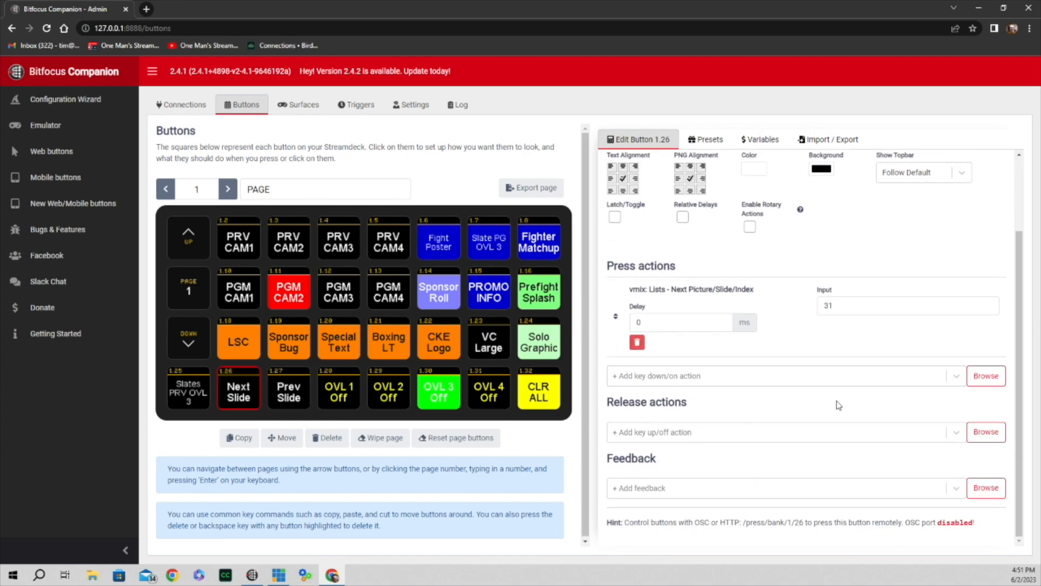
pyautogui.scroll(2, 838, 405)
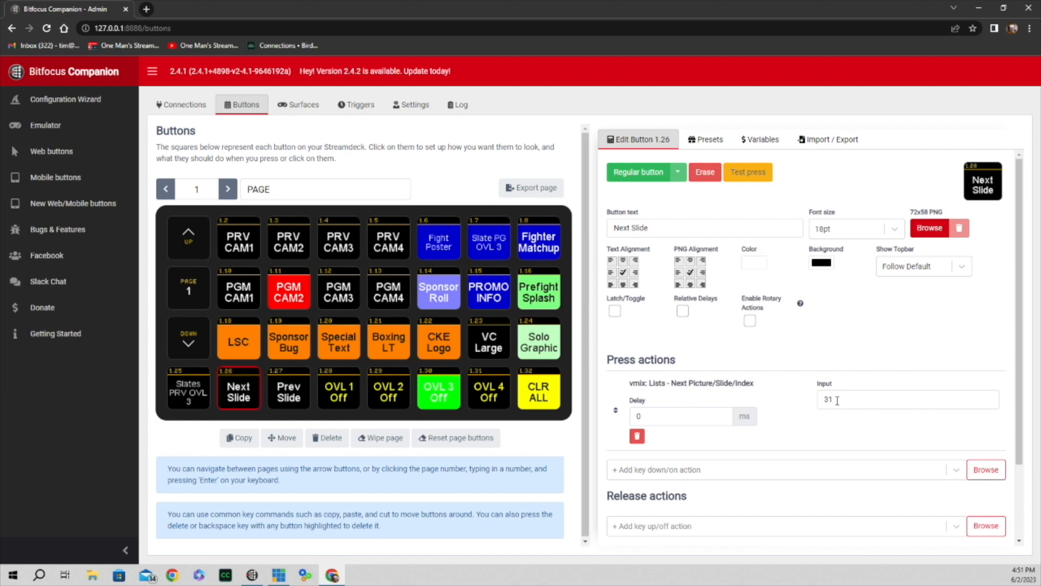
# Open the Prev Slide button and review its Previous Picture/Slide/Index press action, target input and feedback section
pyautogui.click(289, 393)
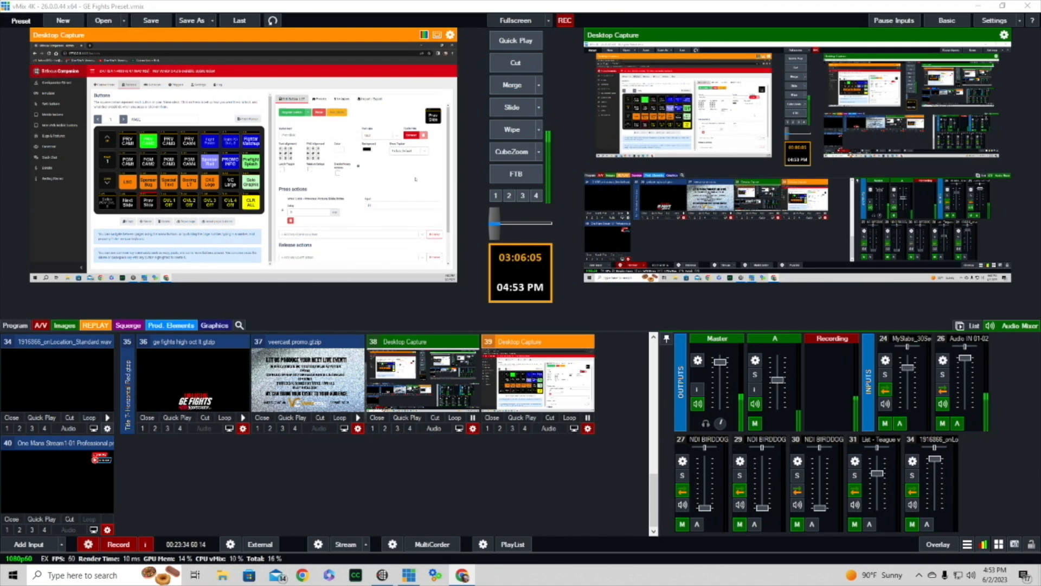
pyautogui.scroll(-2, 340, 195)
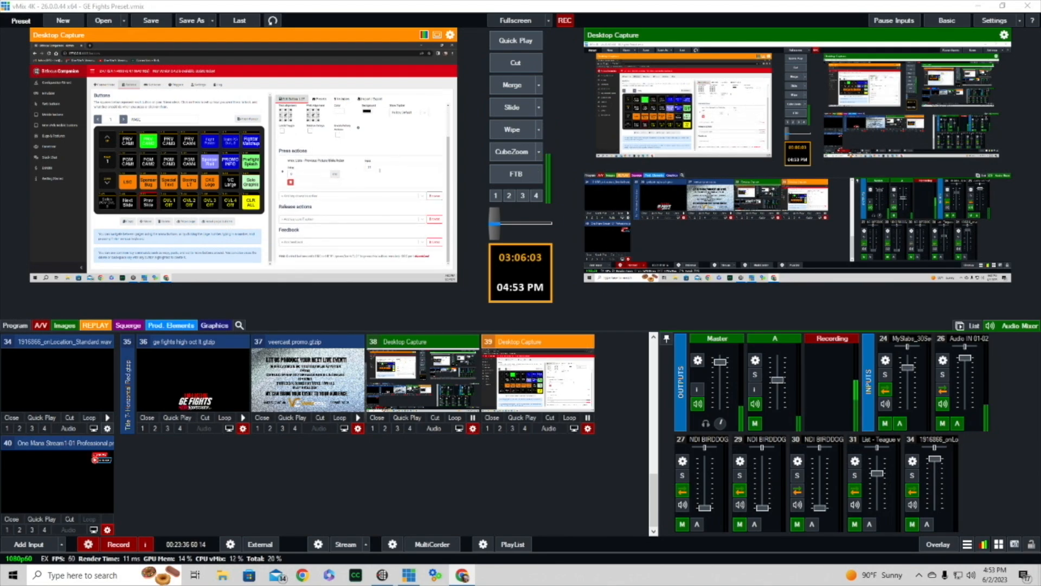
pyautogui.scroll(1, 377, 187)
pyautogui.scroll(1, 367, 205)
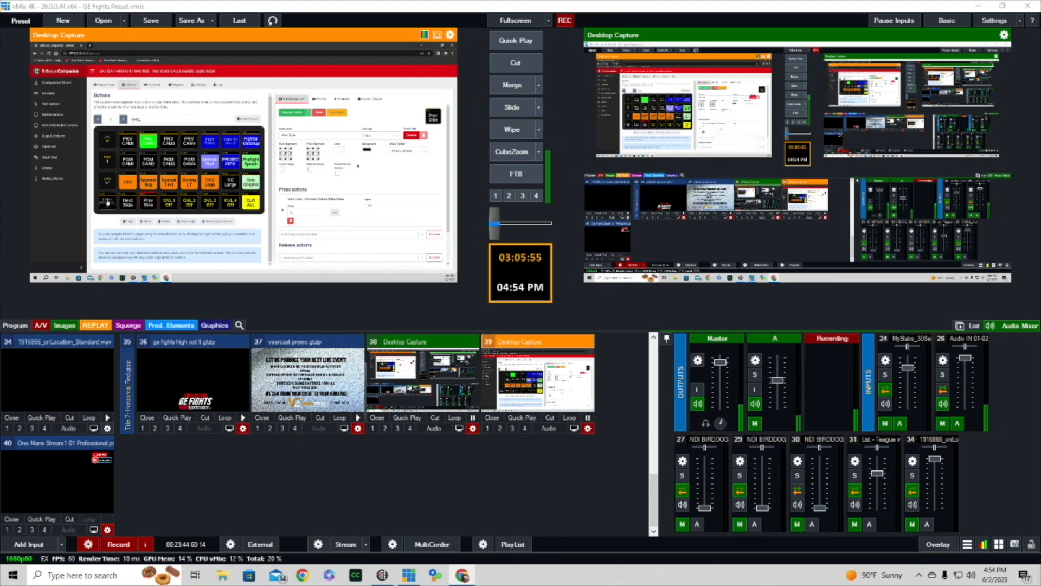
# Reopen the Slates PRV OVL 3 button and test its toggle of overlay 3 on preview
pyautogui.click(108, 202)
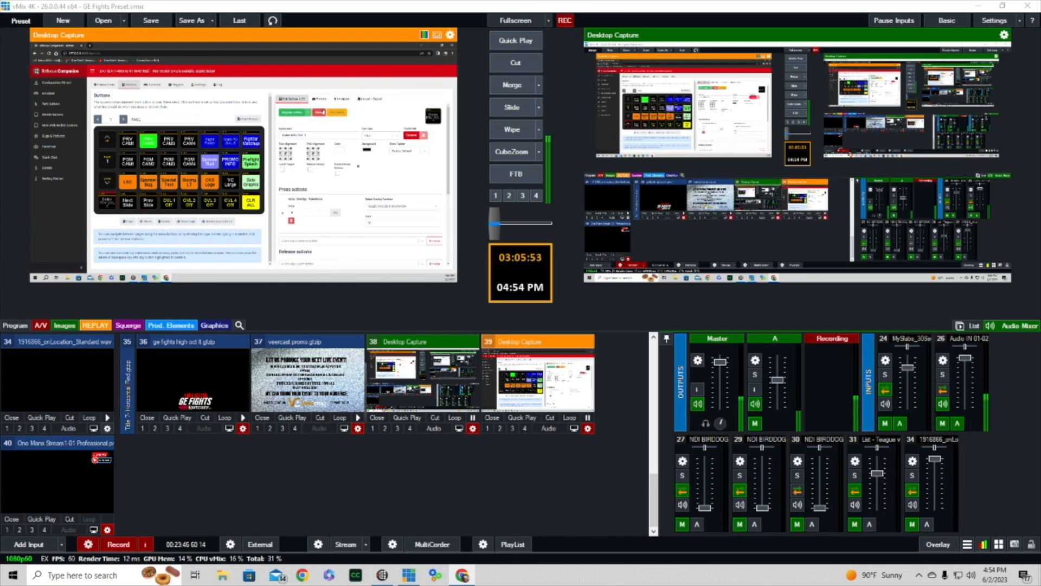
pyautogui.click(337, 113)
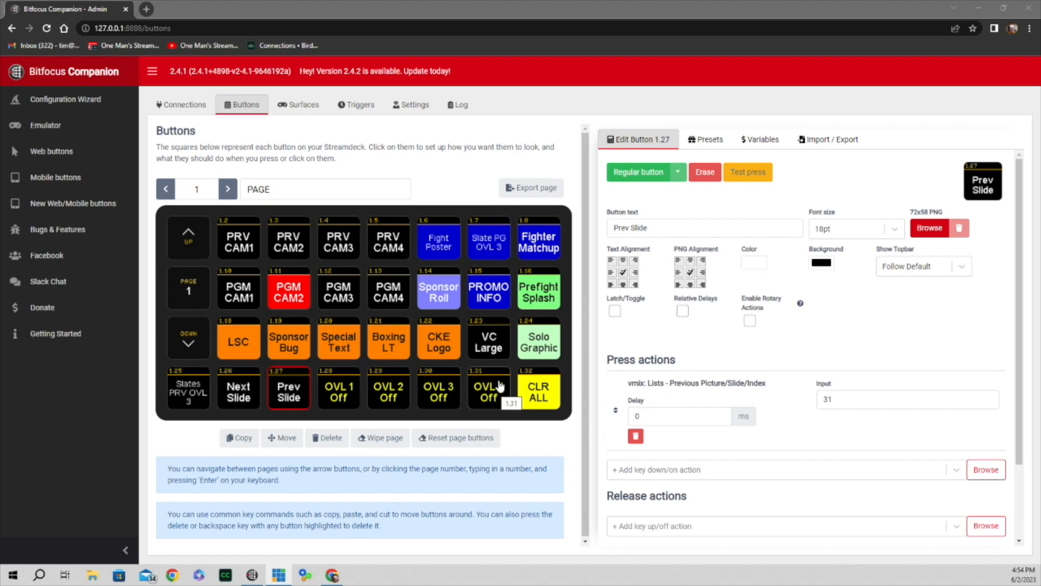
# Show vMix's Overlays presets to examine the ready-made overlay off buttons
pyautogui.click(691, 142)
pyautogui.click(683, 216)
pyautogui.click(681, 243)
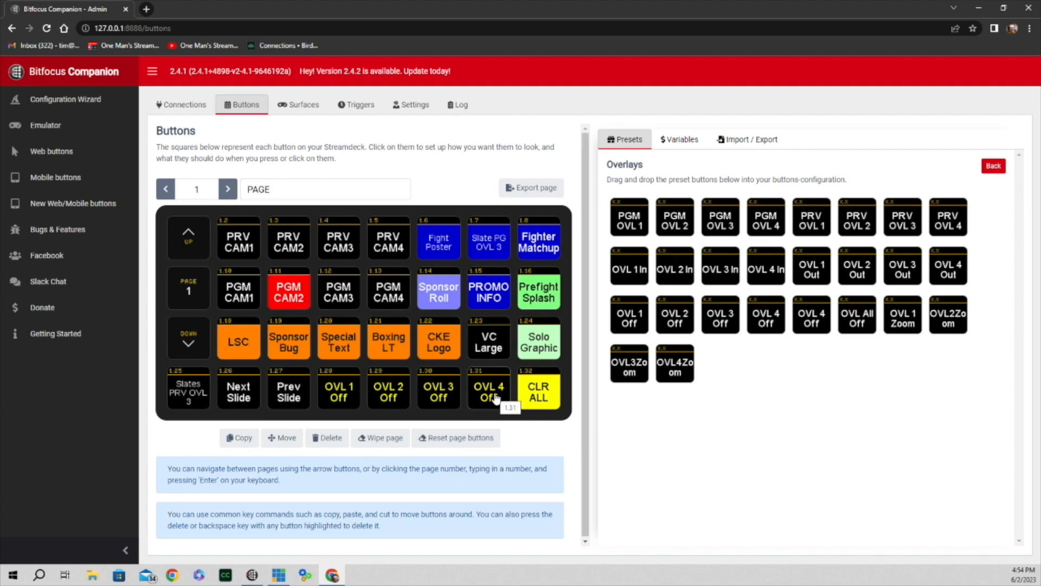
# Open the OVL 1 Off button, look through its overlay function choices, and keep Set Overlay 1 off
pyautogui.click(339, 391)
pyautogui.click(990, 401)
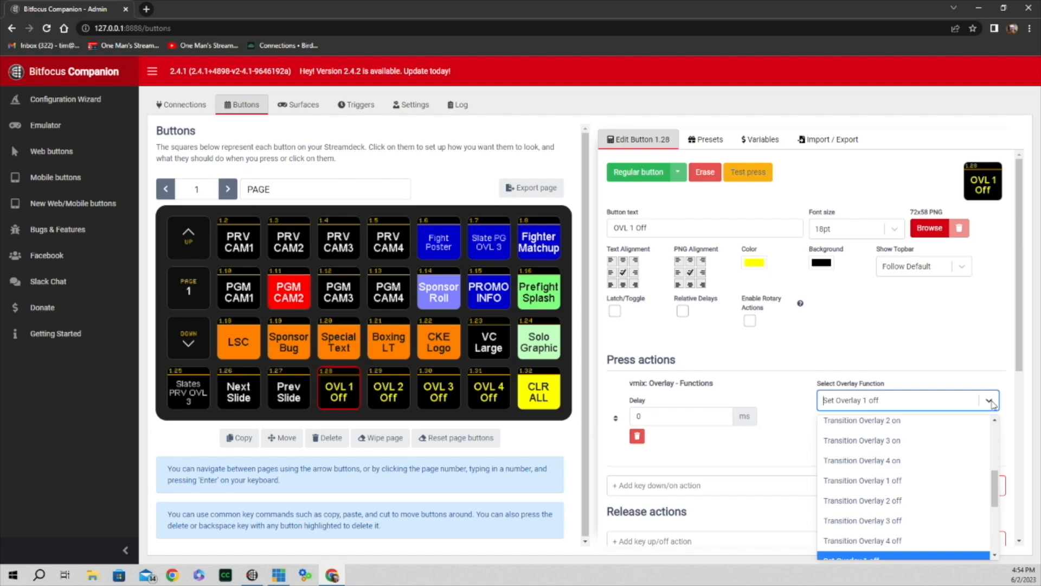
pyautogui.scroll(5, 862, 461)
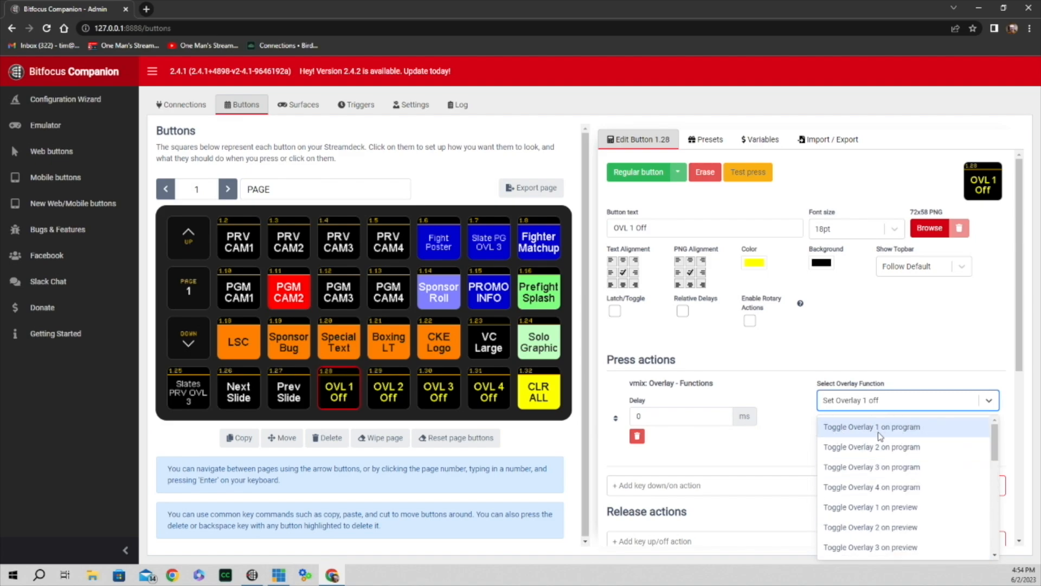
pyautogui.scroll(-5, 881, 437)
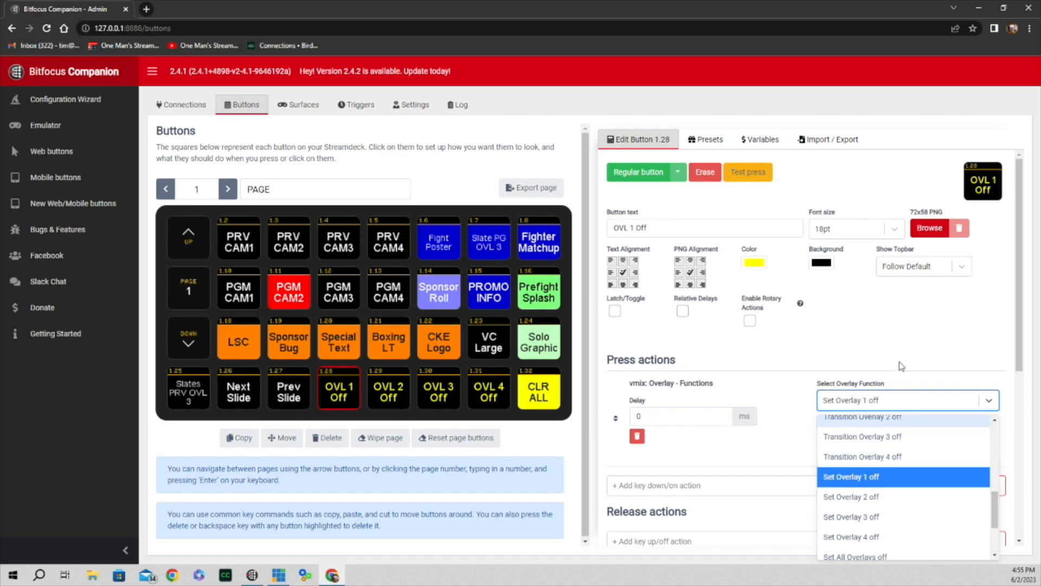
pyautogui.click(898, 343)
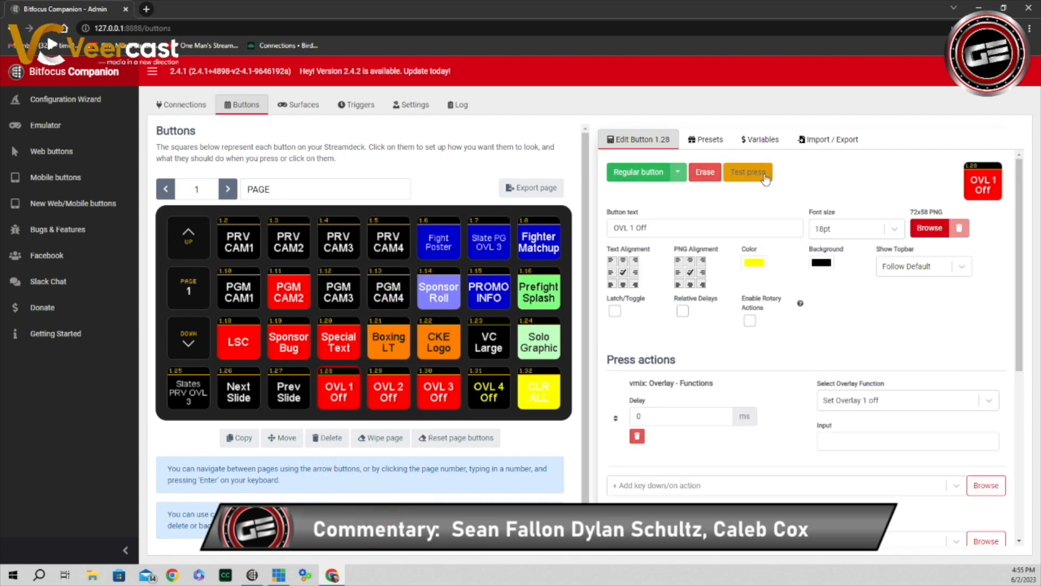
# Test the OVL 1 Off, OVL 2 Off and OVL 3 Off buttons in turn to clear each overlay from program
pyautogui.click(766, 178)
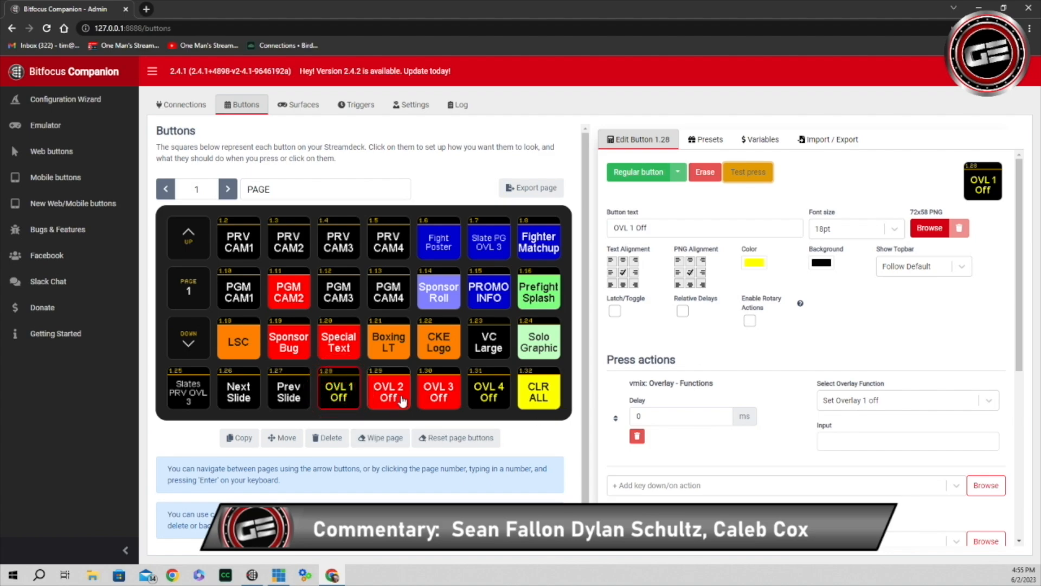
pyautogui.click(395, 401)
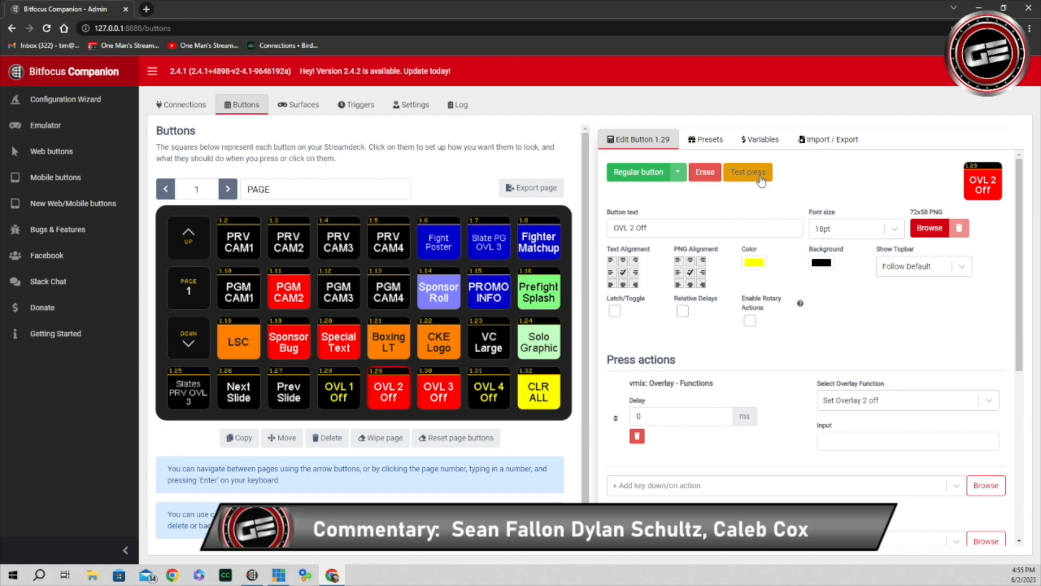
pyautogui.click(762, 178)
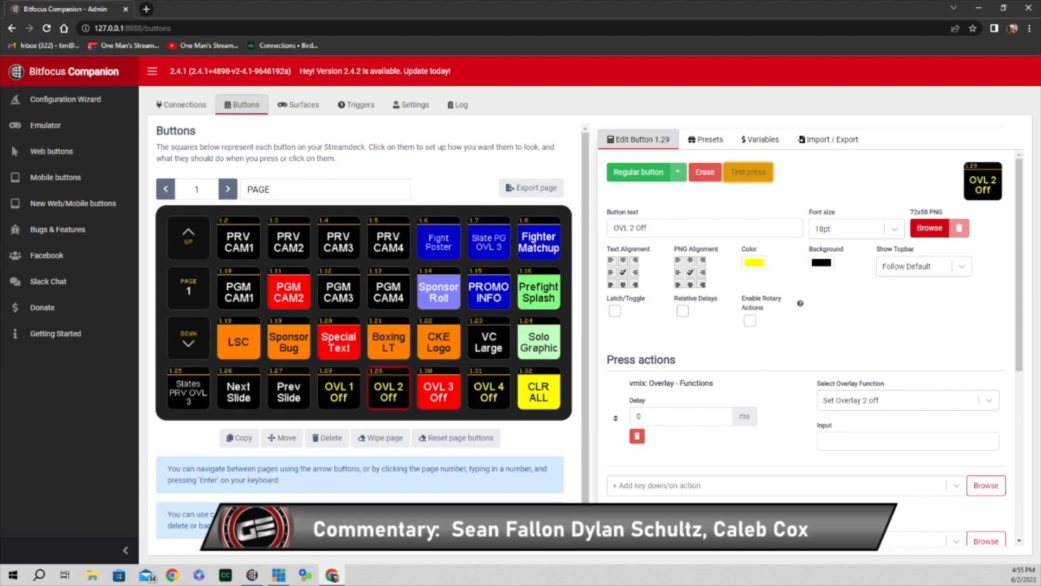
pyautogui.click(439, 392)
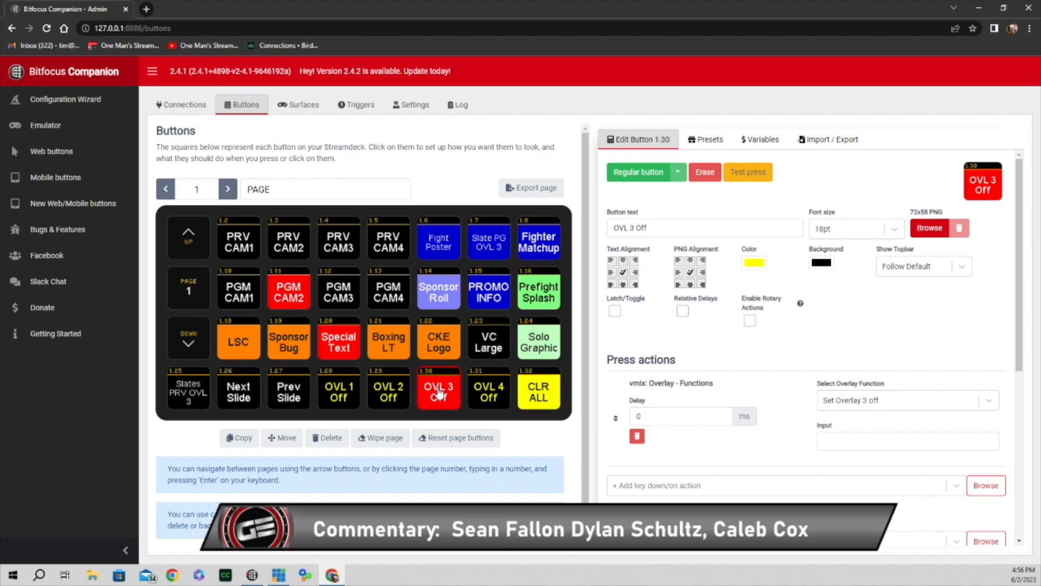
pyautogui.click(754, 178)
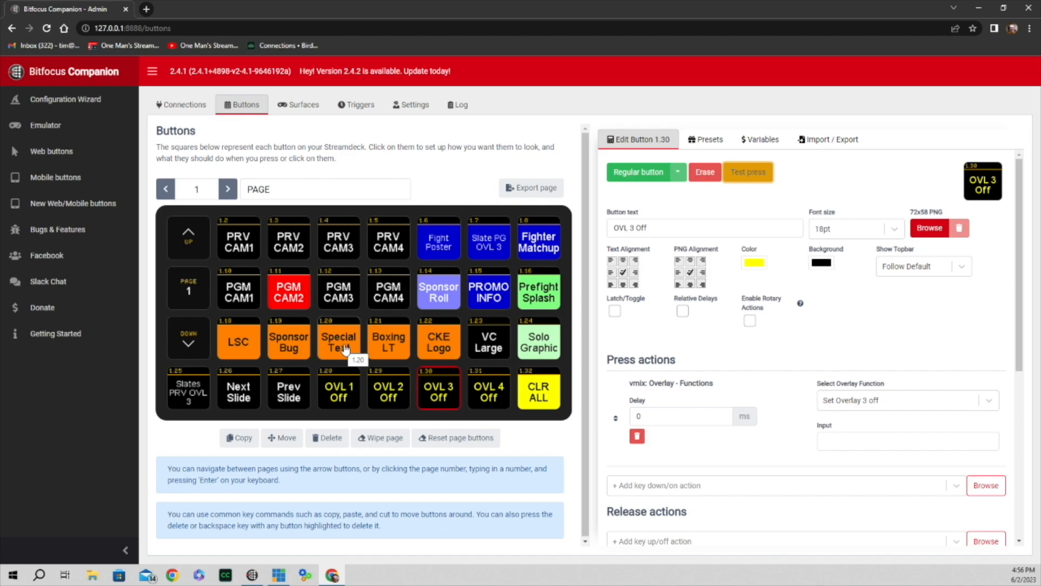
# Open the CLR ALL button and test its Set All Overlays off action to clear all active graphics
pyautogui.click(548, 395)
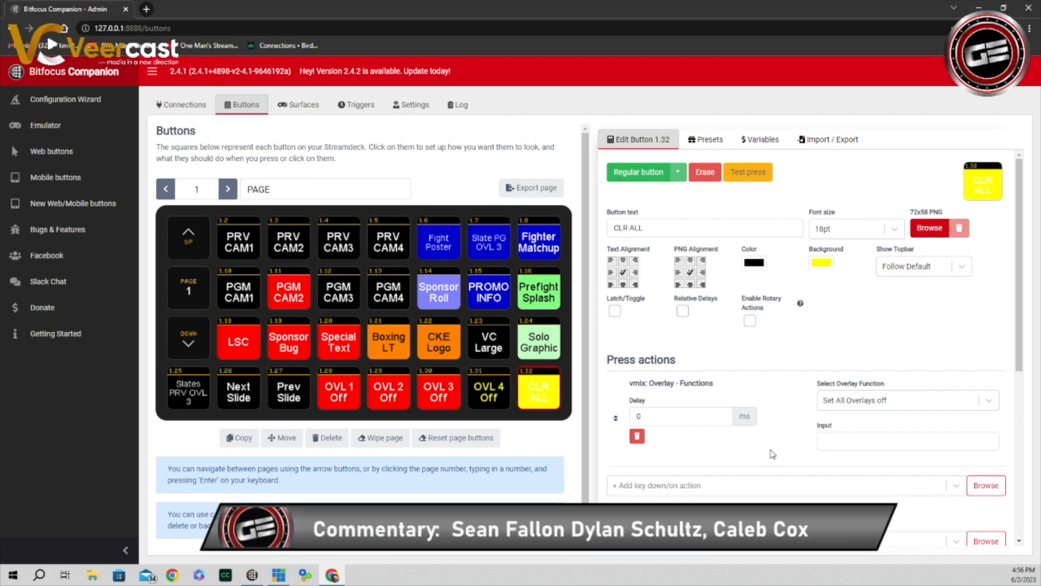
pyautogui.click(545, 401)
pyautogui.click(760, 176)
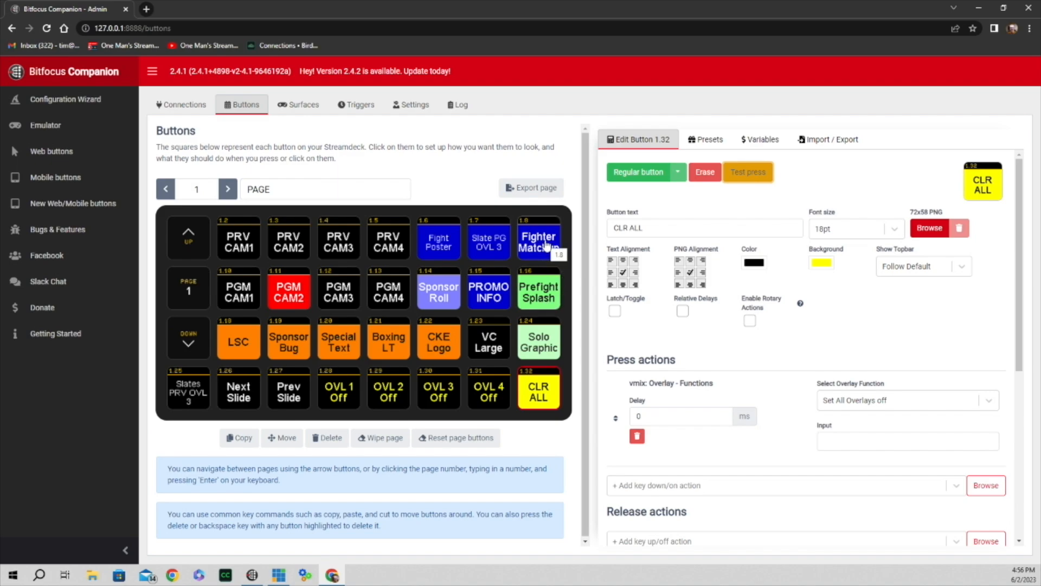
# Open the Prefight Splash button, review its press action and feedback, and test it to bring up the matchup graphic
pyautogui.click(543, 294)
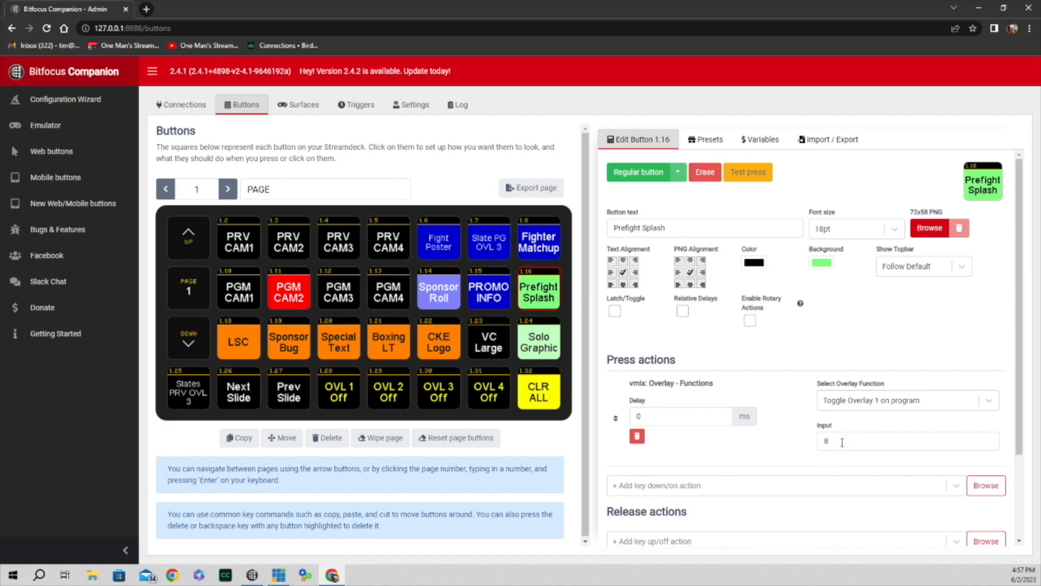
pyautogui.scroll(-2, 842, 442)
pyautogui.scroll(2, 842, 442)
pyautogui.click(756, 175)
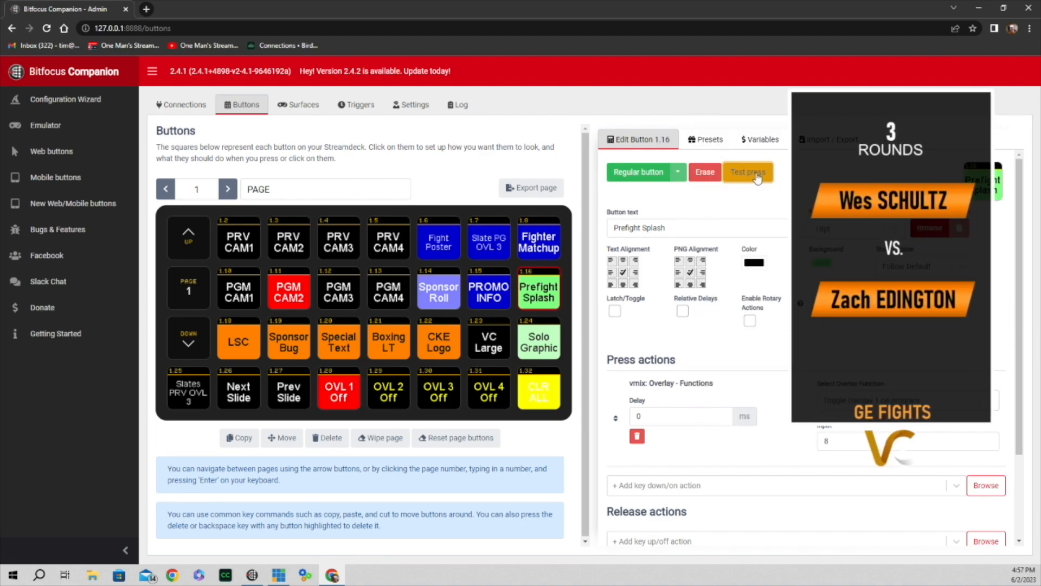